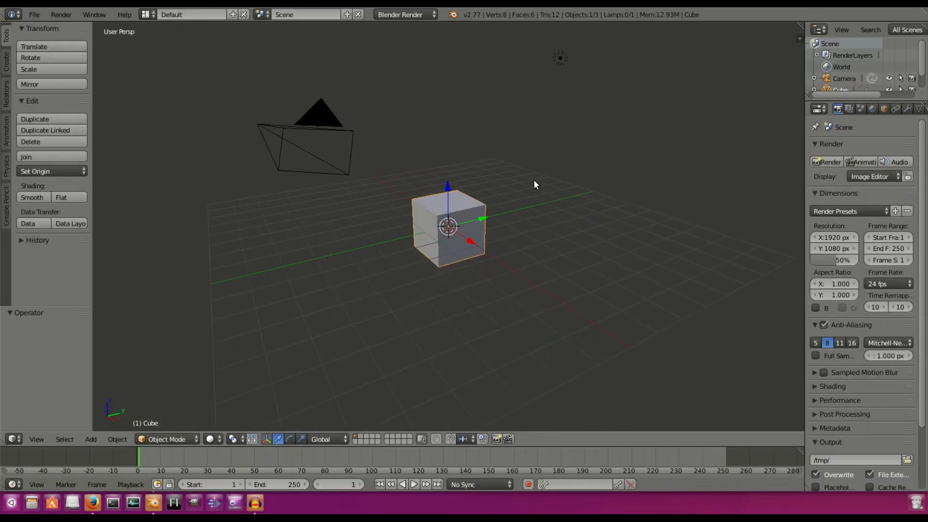
# Delete the default cube, lamp and camera from the scene.
pyautogui.moveTo(534, 181); pyautogui.dragTo(521, 182, button='middle')
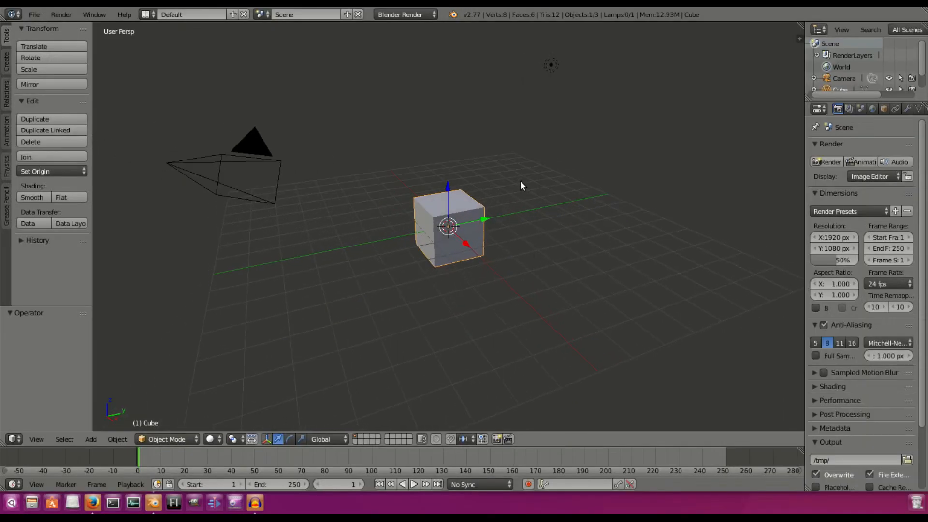
pyautogui.press('x')
pyautogui.click(520, 181)
pyautogui.rightClick(540, 68)
pyautogui.press('x')
pyautogui.click(539, 68)
pyautogui.rightClick(257, 140)
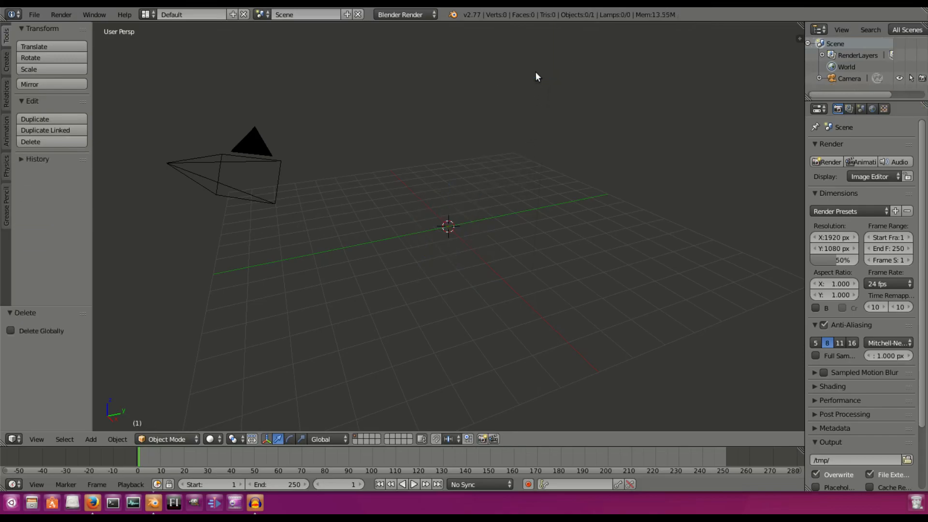
pyautogui.press('x')
pyautogui.click(257, 141)
# Widen the side regions around the front view and add an ico sphere with 2 subdivisions at the origin.
pyautogui.press('KP_1')
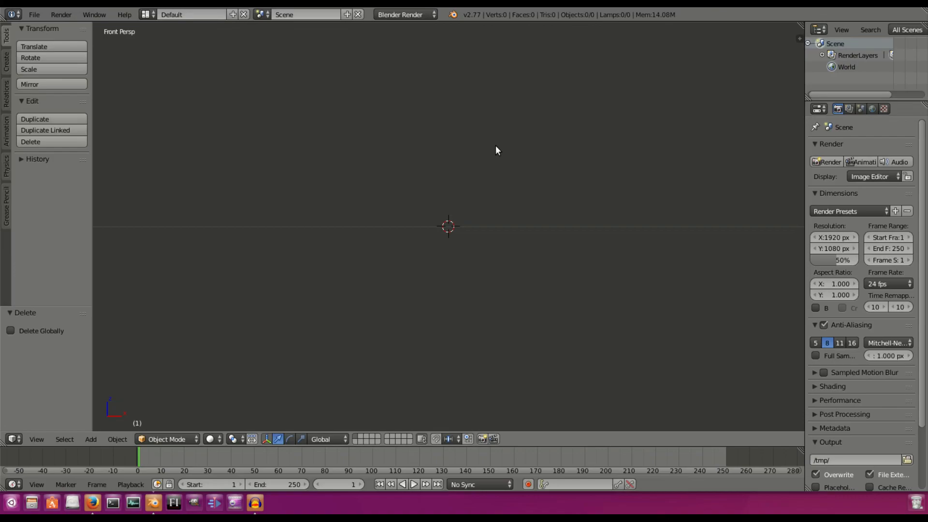
pyautogui.moveTo(804, 152); pyautogui.dragTo(752, 146)
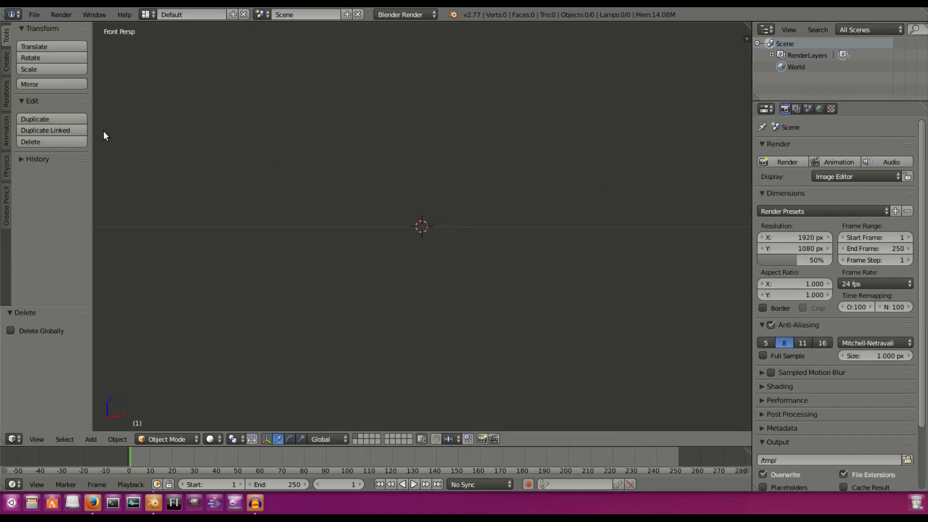
pyautogui.moveTo(93, 135); pyautogui.dragTo(112, 137)
pyautogui.hotkey('shift', 'a')
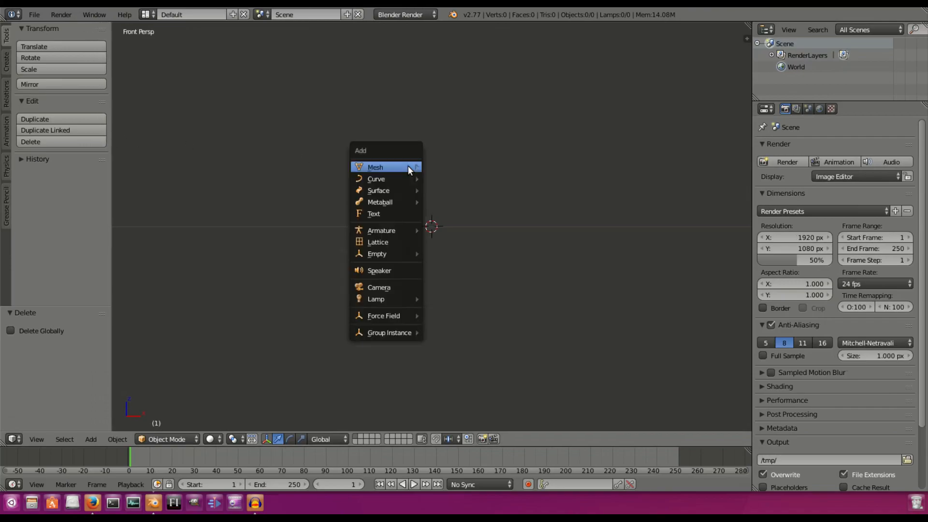
pyautogui.click(6, 61)
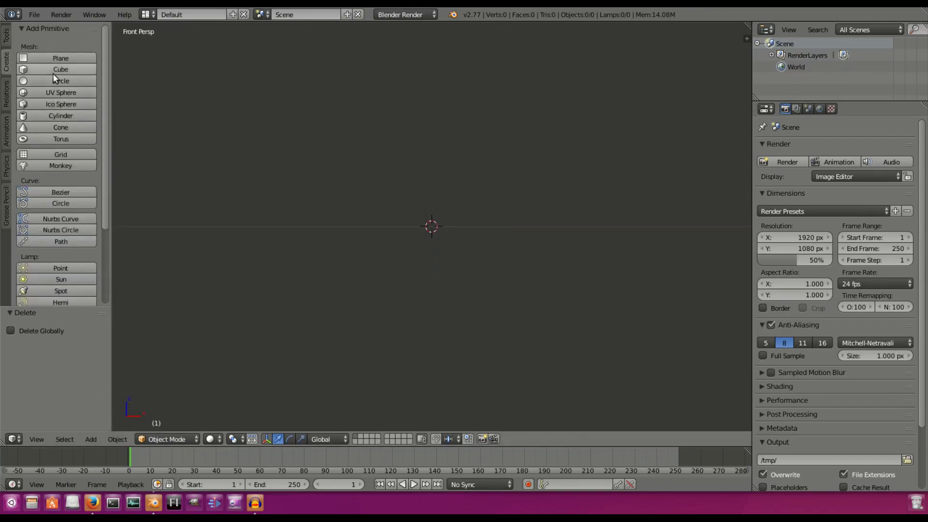
pyautogui.click(56, 105)
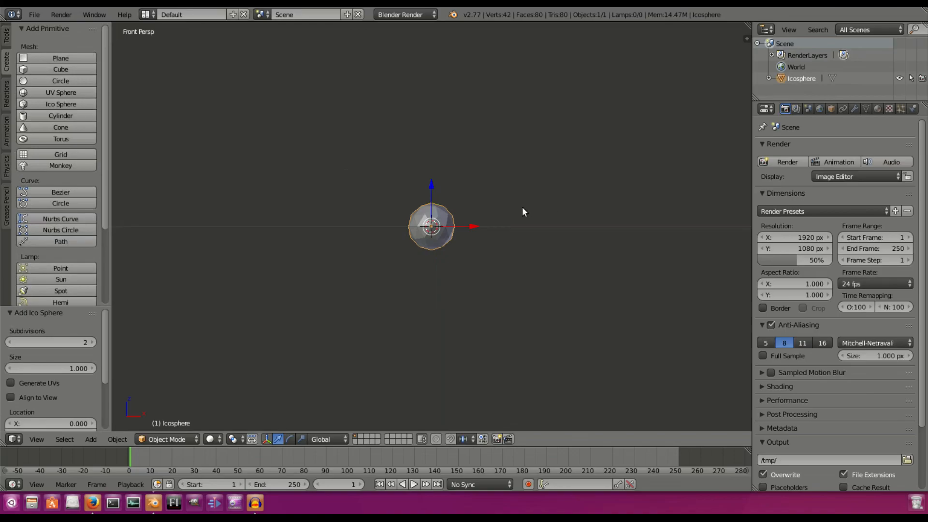
pyautogui.scroll(4, 436, 203)
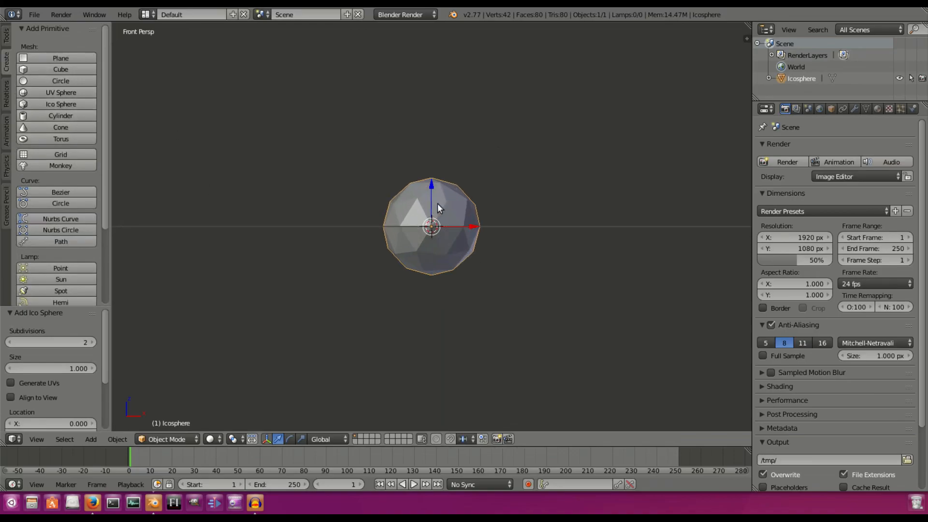
# Add a Subdivision Surface modifier to the ico sphere with 2 view subdivisions.
pyautogui.click(856, 109)
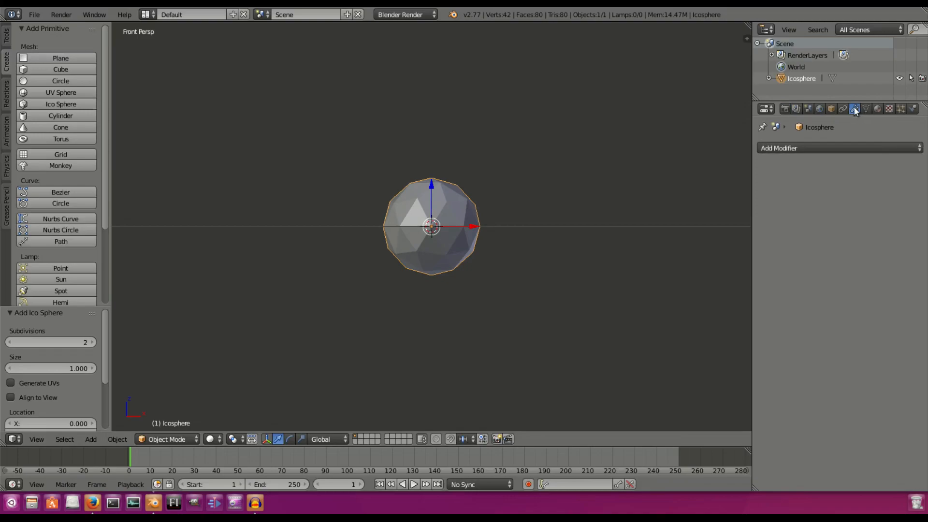
pyautogui.click(843, 148)
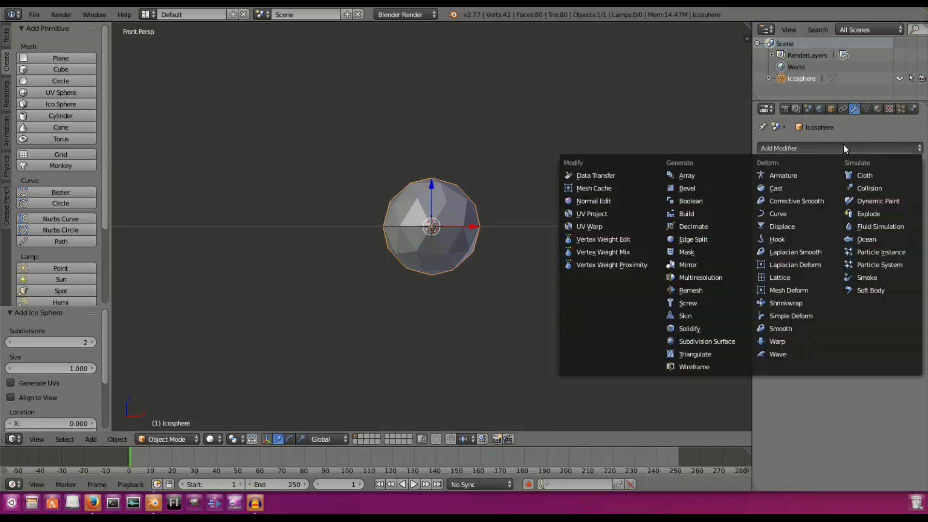
pyautogui.click(732, 342)
pyautogui.click(833, 229)
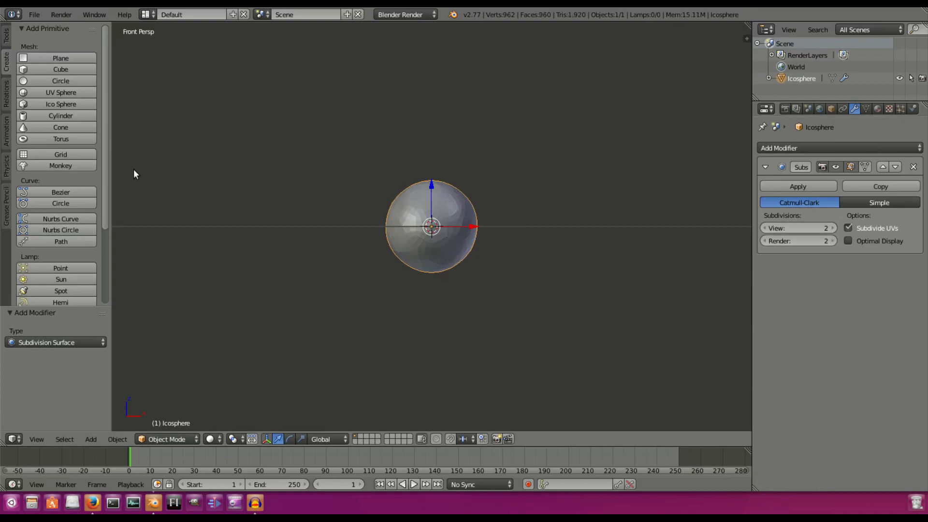
# Shade the ico sphere smooth and set its modifier's view and render subdivisions to 3.
pyautogui.click(5, 43)
pyautogui.click(46, 196)
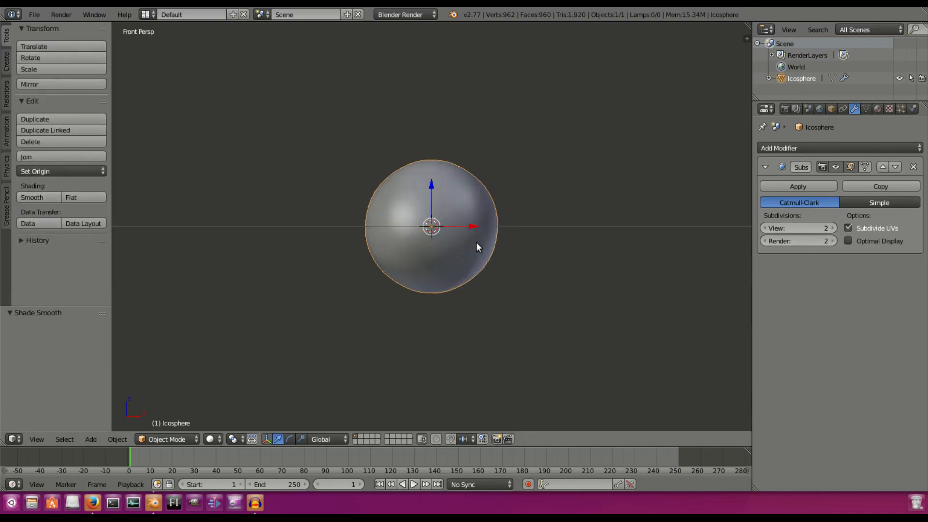
pyautogui.scroll(6, 476, 242)
pyautogui.click(832, 228)
pyautogui.click(832, 240)
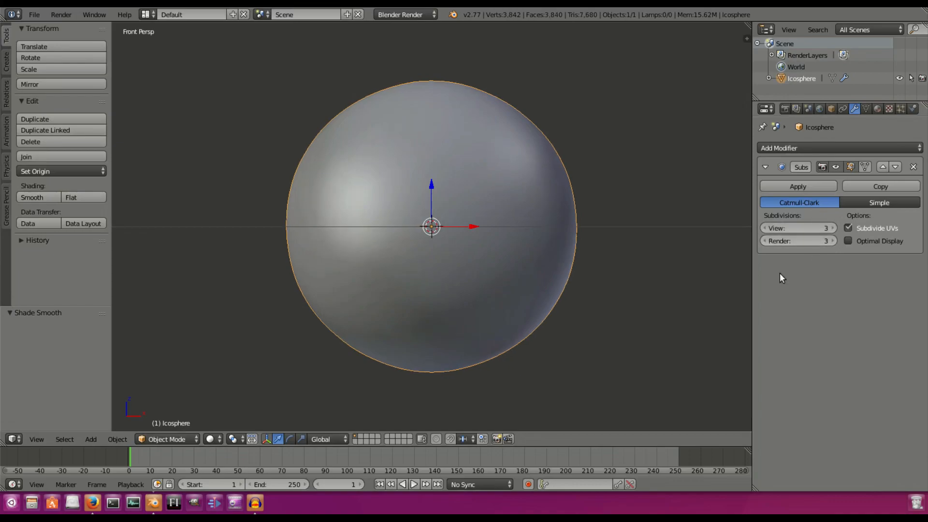
pyautogui.scroll(-2, 532, 181)
pyautogui.scroll(-3, 533, 183)
pyautogui.moveTo(532, 183); pyautogui.dragTo(553, 218, button='middle')
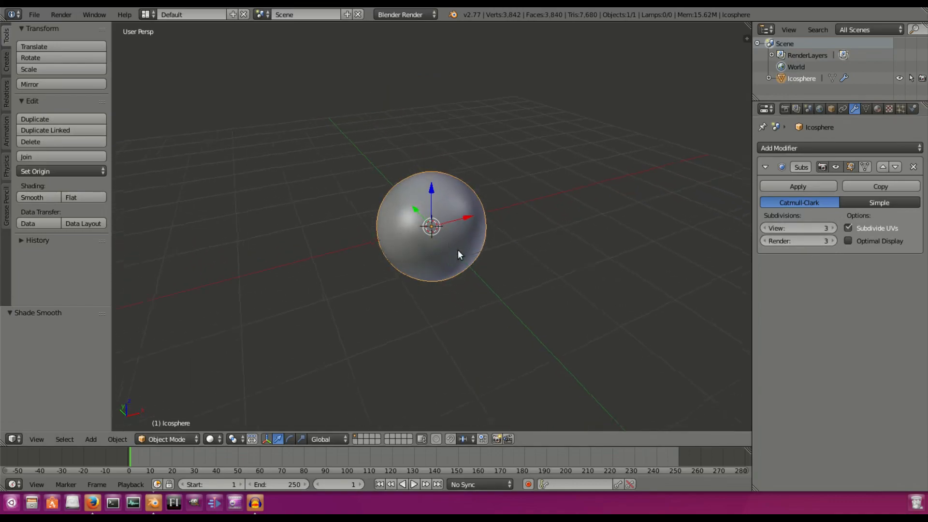
pyautogui.moveTo(603, 246); pyautogui.dragTo(457, 228, button='middle')
pyautogui.scroll(-3, 509, 247)
pyautogui.moveTo(468, 219); pyautogui.dragTo(282, 270)
pyautogui.moveTo(528, 256); pyautogui.dragTo(458, 222, button='middle')
pyautogui.hotkey('ctrl', 'z')
# Move the ico sphere by about -14.507 units along the Y axis and return to the front view.
pyautogui.press('KP_1')
pyautogui.moveTo(458, 222); pyautogui.dragTo(155, 337)
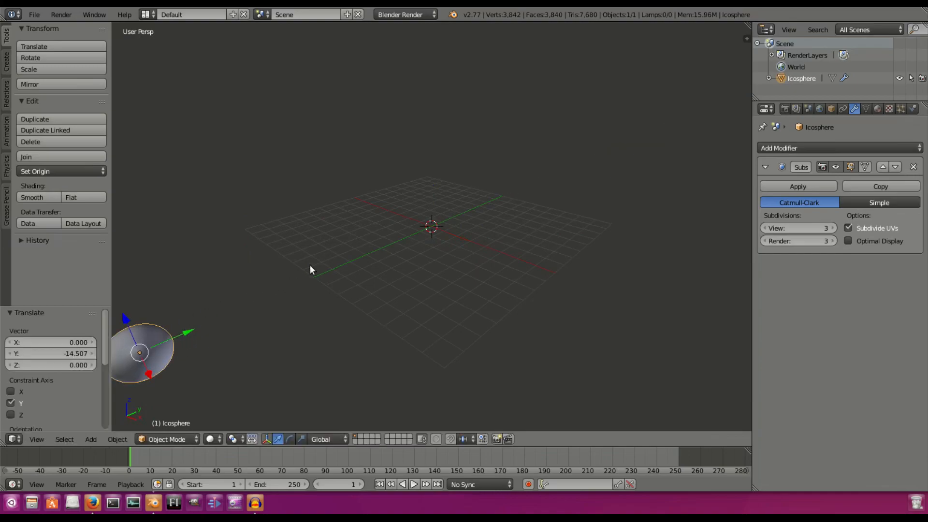
pyautogui.press('KP_1')
# Add a camera facing along the Y axis and move it by about -13.112 units along Y, close to the sphere.
pyautogui.click(5, 64)
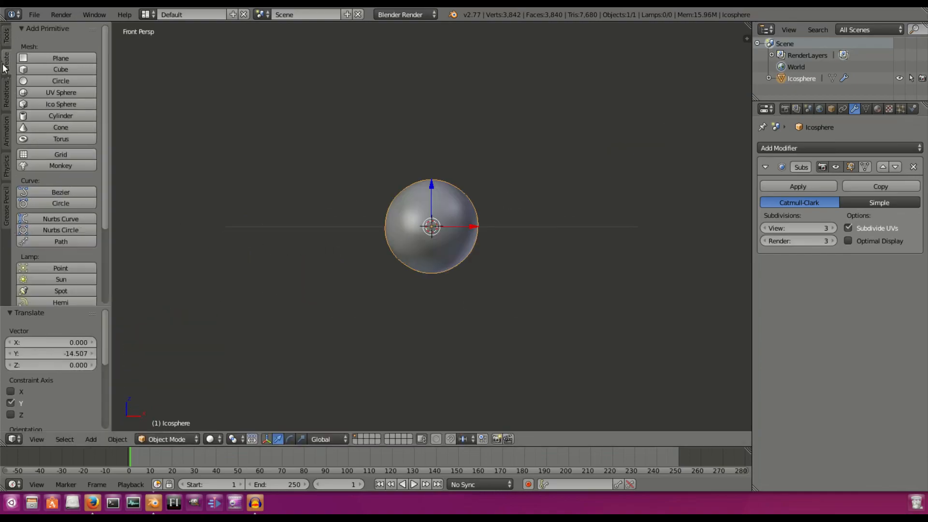
pyautogui.hotkey('shift', 'a')
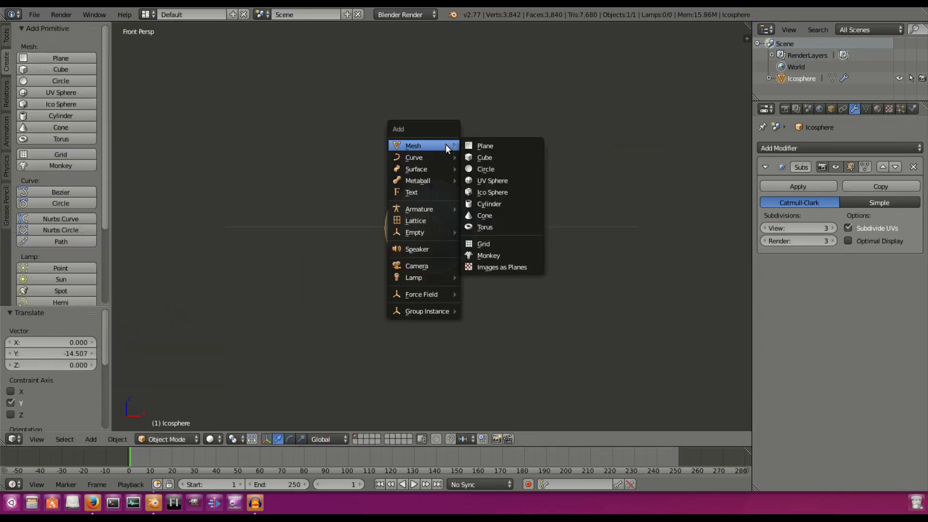
pyautogui.click(447, 265)
pyautogui.moveTo(515, 137); pyautogui.dragTo(458, 184, button='middle')
pyautogui.moveTo(460, 214); pyautogui.dragTo(193, 375)
pyautogui.scroll(-2, 203, 362)
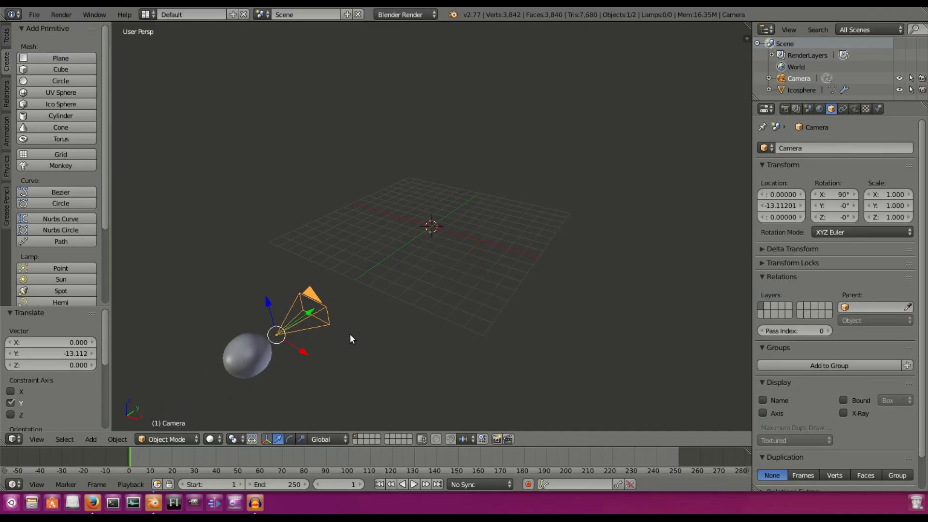
# Nudge the ico sphere by about -0.041 units along Y and look through the camera.
pyautogui.rightClick(277, 346)
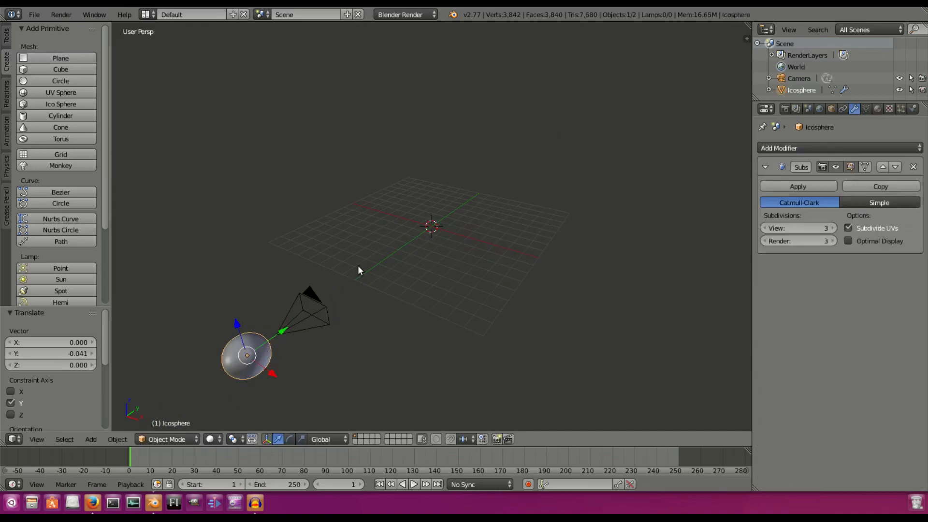
pyautogui.press('KP_1')
pyautogui.press('KP_Decimal')
pyautogui.press('KP_0')
pyautogui.scroll(3, 468, 210)
# Add a plane at the origin and scale it uniformly to about 0.322.
pyautogui.hotkey('shift', 'a')
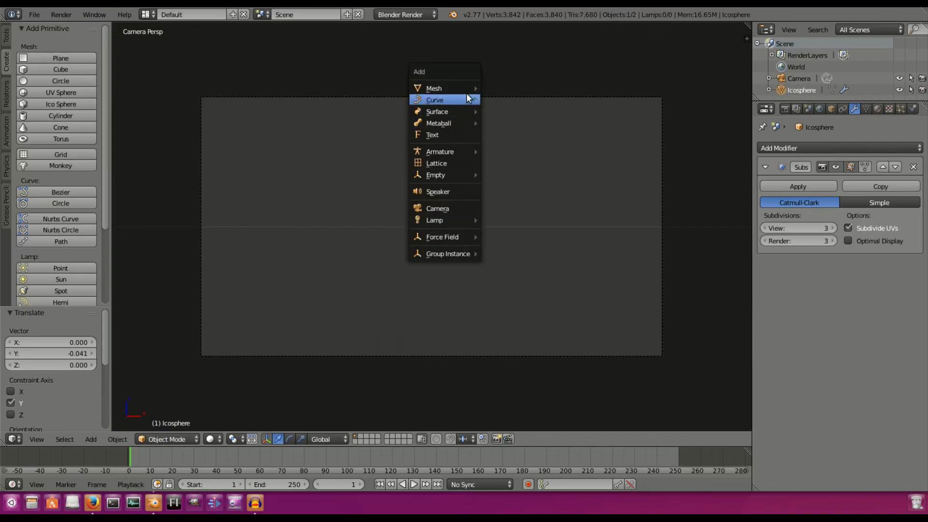
pyautogui.moveTo(465, 87)
pyautogui.click(502, 86)
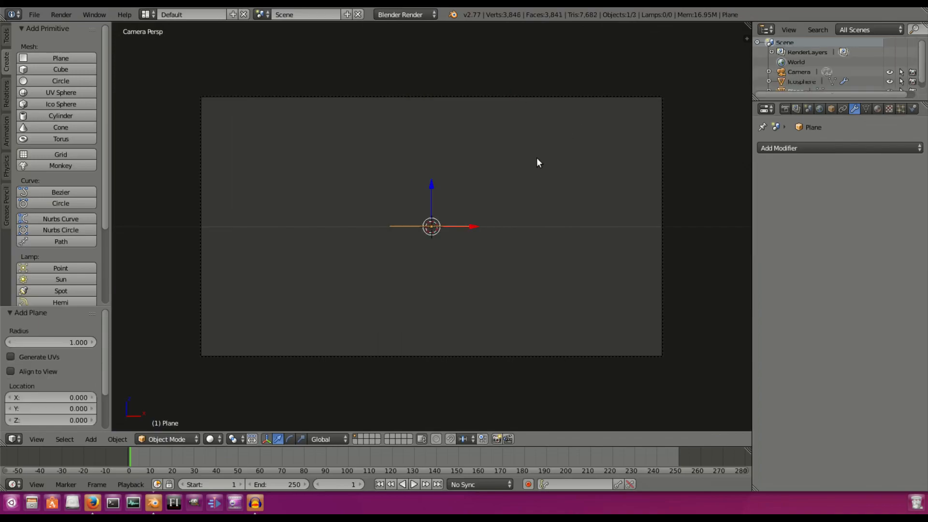
pyautogui.moveTo(539, 204); pyautogui.dragTo(686, 201, button='middle')
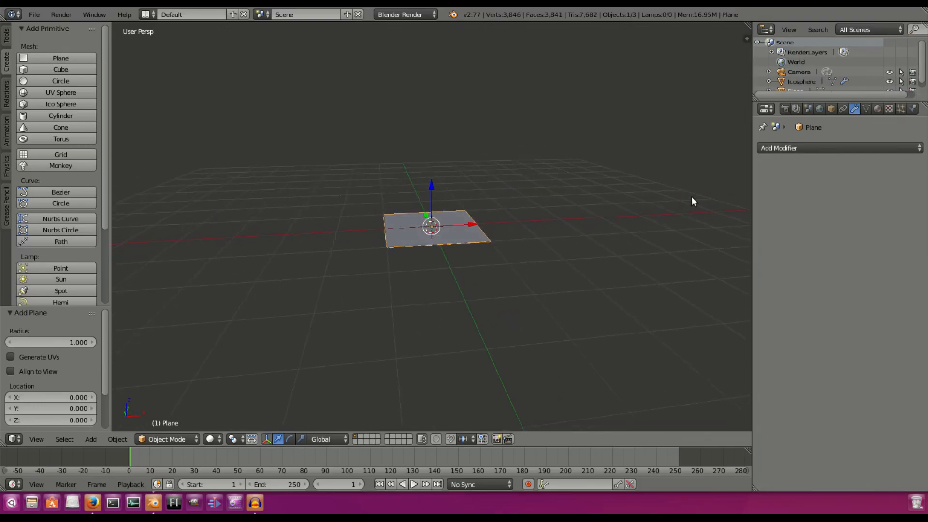
pyautogui.press('s')
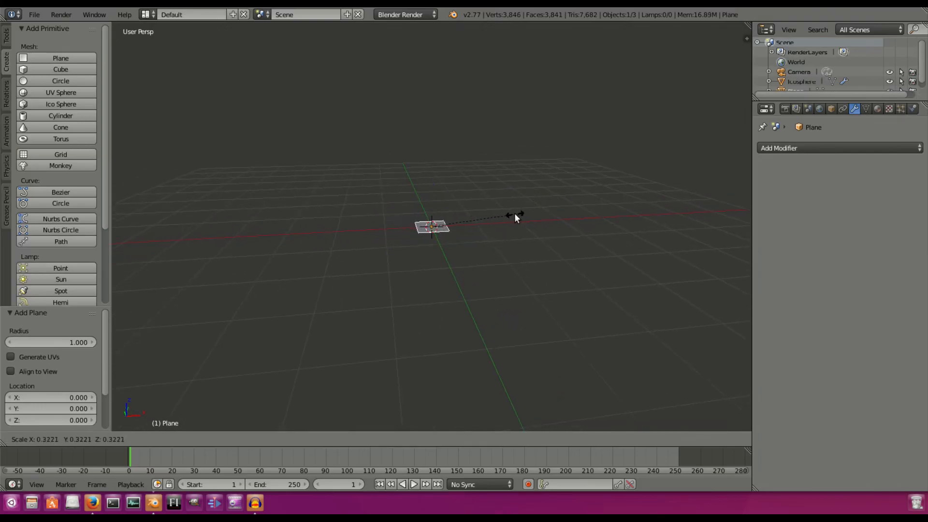
pyautogui.click(512, 214)
pyautogui.moveTo(493, 223)
pyautogui.mouseDown(button='middle')
pyautogui.moveTo(528, 244)
pyautogui.moveTo(493, 230)
pyautogui.mouseUp(button='middle')
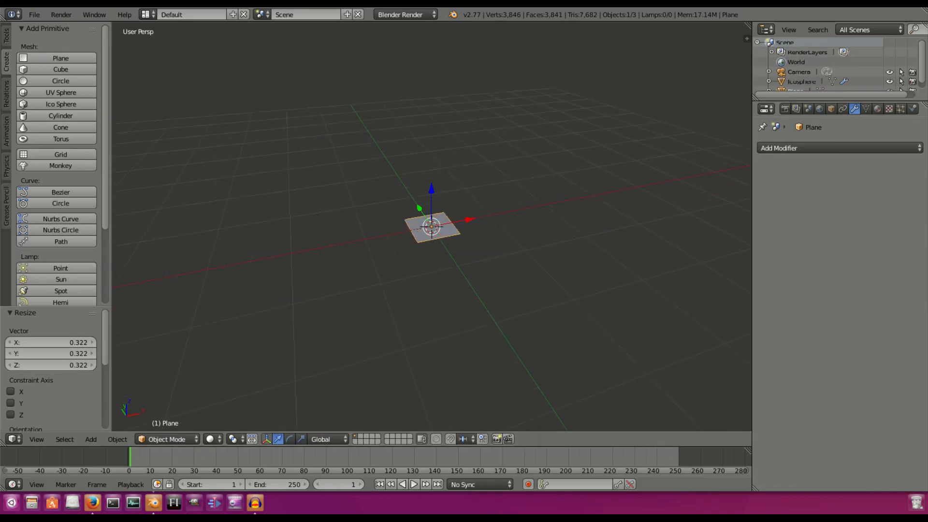
# Add a particle system to the plane and set its number of emitted particles to 15.
pyautogui.click(900, 110)
pyautogui.click(835, 187)
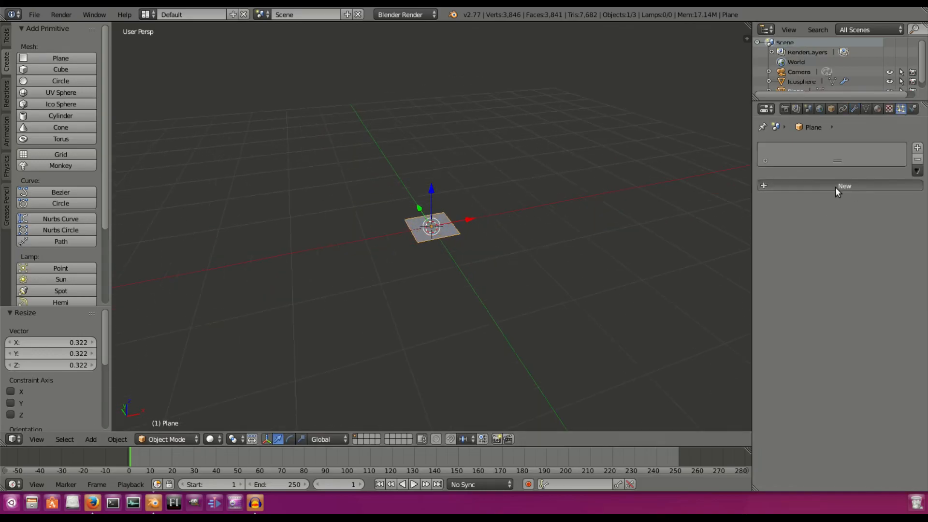
pyautogui.click(857, 235)
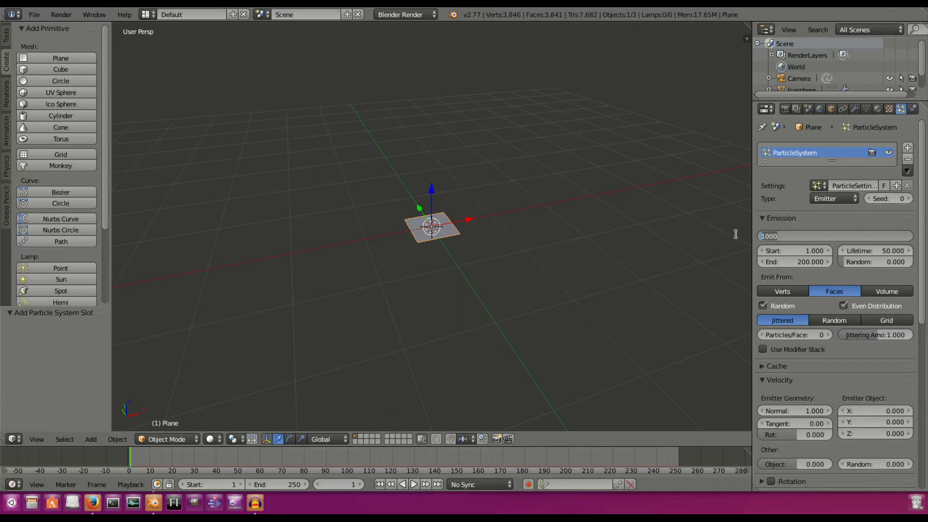
pyautogui.write('165')
pyautogui.press('Return')
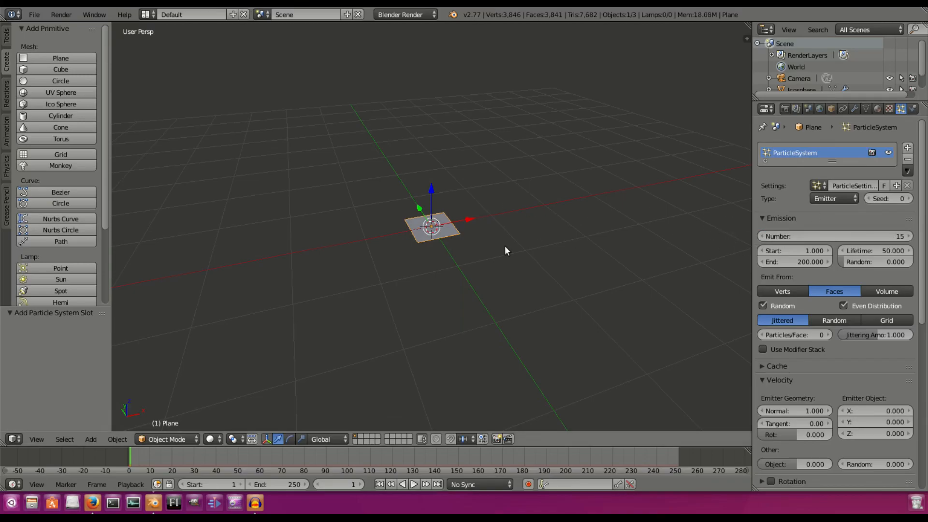
# Set the gravity field weight of the plane's particle system to 0.
pyautogui.scroll(-12, 833, 234)
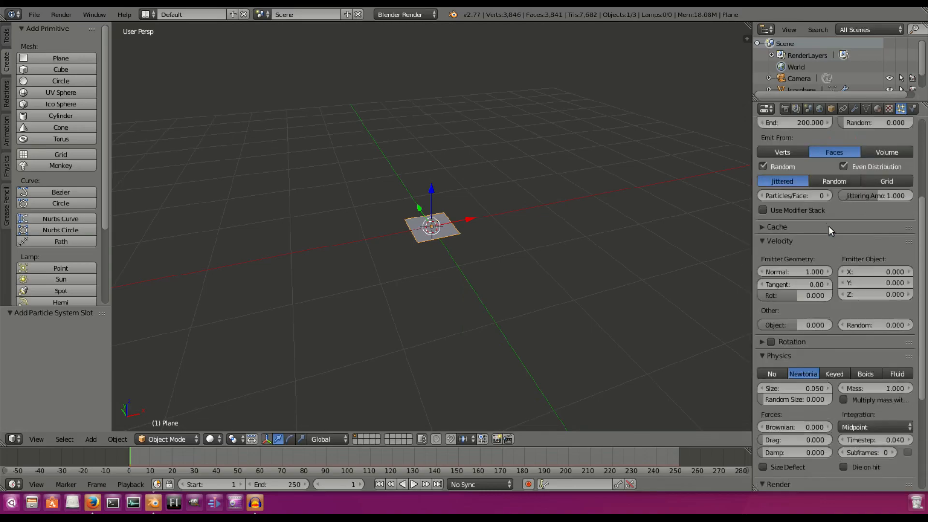
pyautogui.click(784, 442)
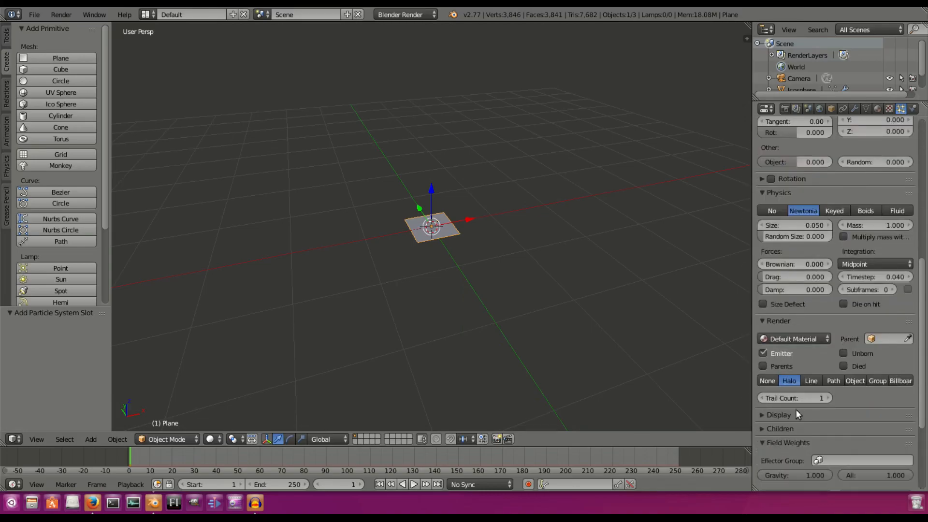
pyautogui.scroll(-6, 795, 410)
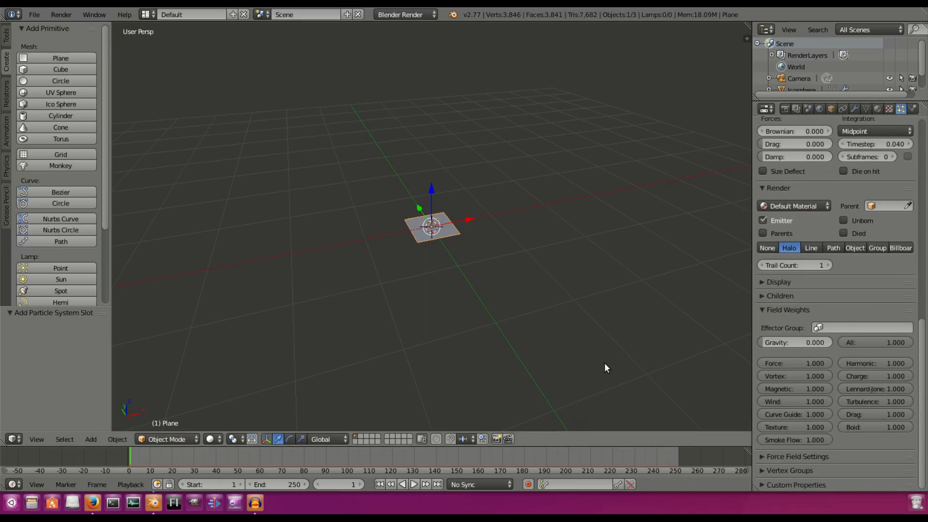
pyautogui.click(783, 311)
pyautogui.scroll(15, 849, 357)
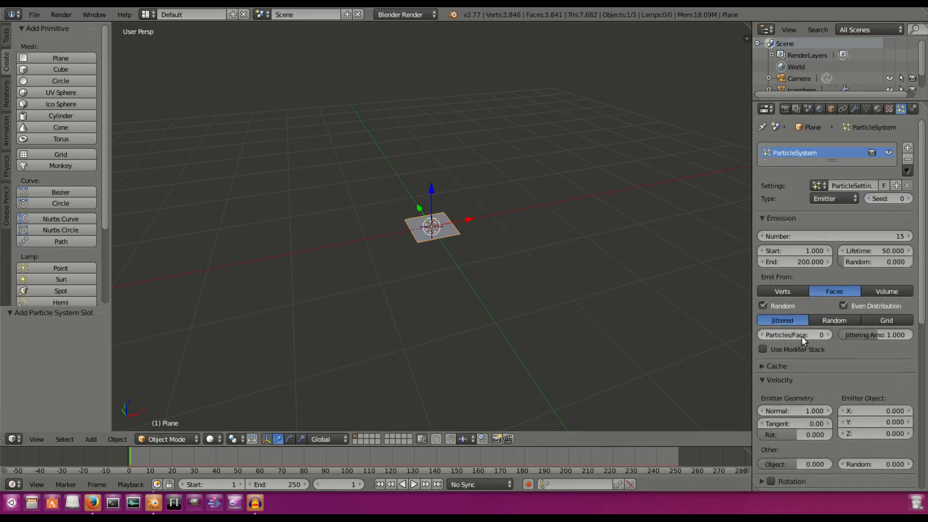
# Set the animation's frame range to start at 0 and end at 1000, showing the whole range in the timeline.
pyautogui.moveTo(379, 349); pyautogui.dragTo(170, 420, button='middle')
pyautogui.click(188, 483)
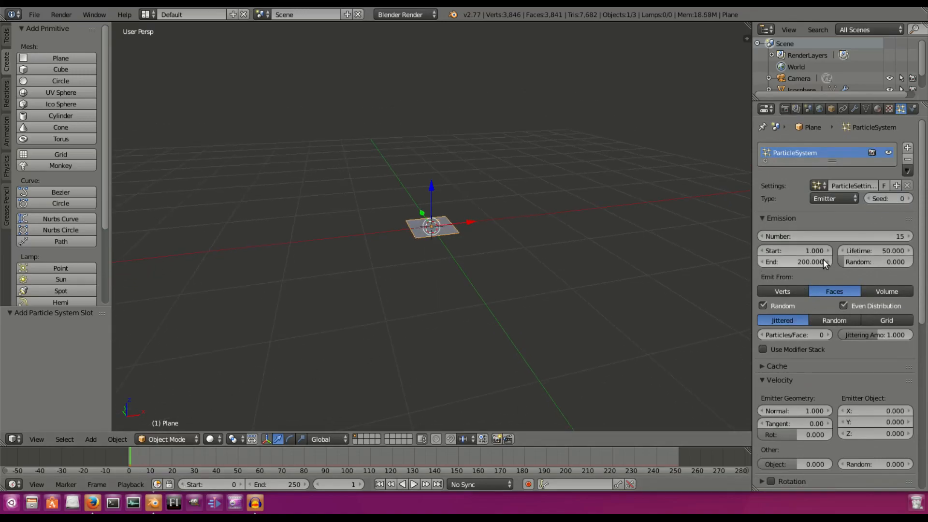
pyautogui.click(288, 484)
pyautogui.write('1000')
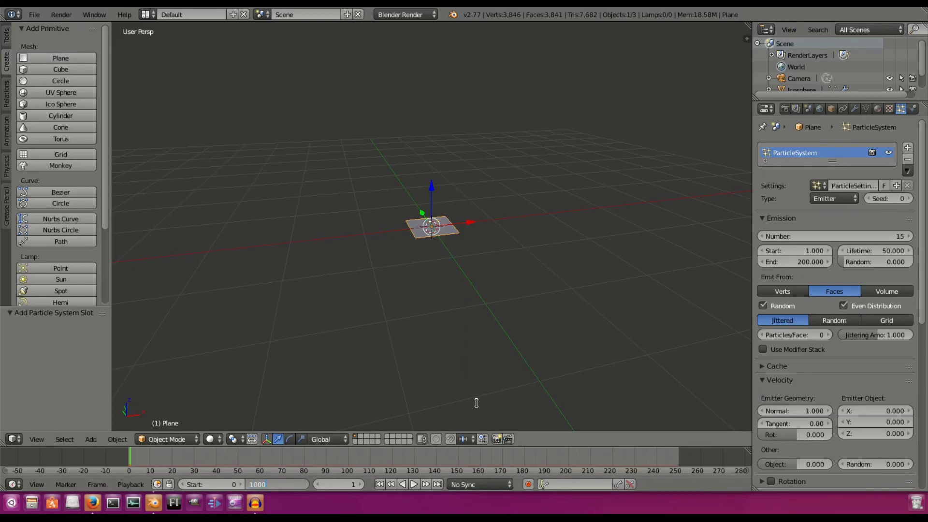
pyautogui.press('Return')
pyautogui.scroll(-19, 471, 452)
pyautogui.moveTo(471, 453); pyautogui.dragTo(300, 452, button='middle')
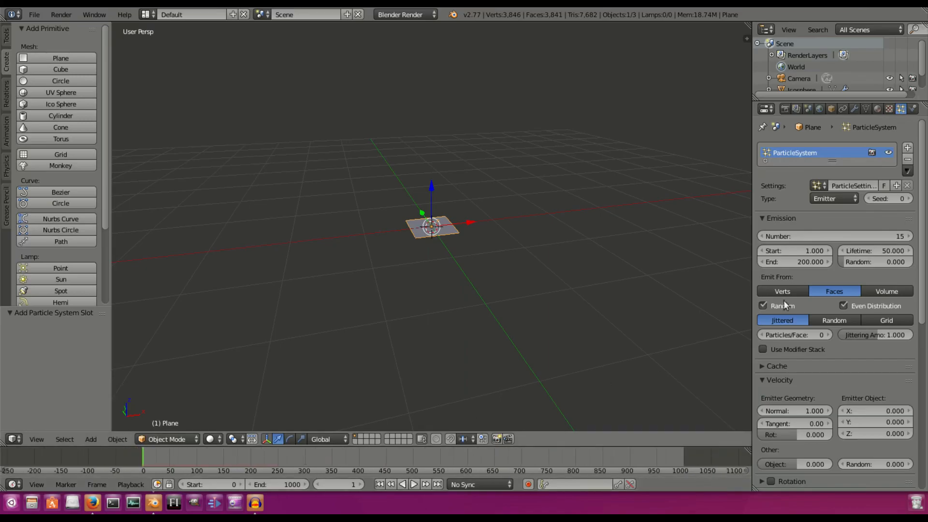
# Set the particle emission's end frame to 1000 and the particle lifetime to 1000.
pyautogui.click(800, 262)
pyautogui.write('100')
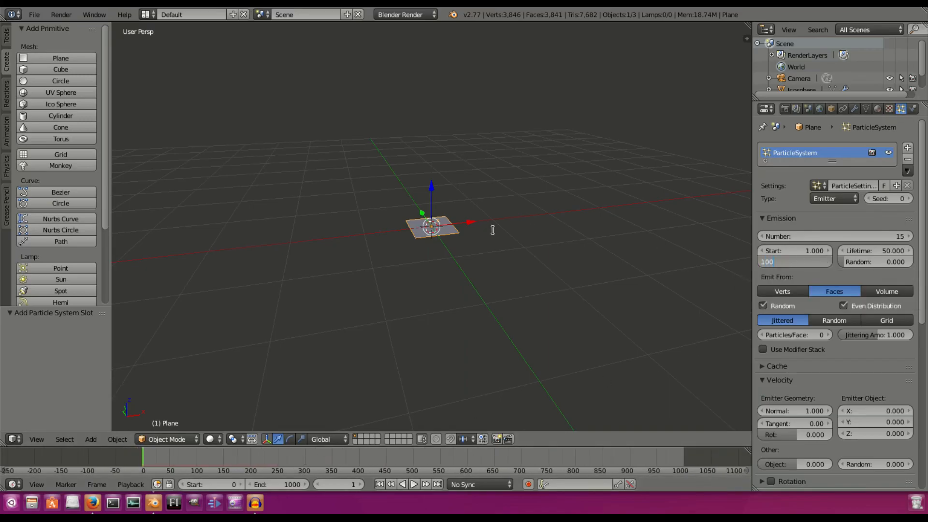
pyautogui.write('0')
pyautogui.press('Tab')
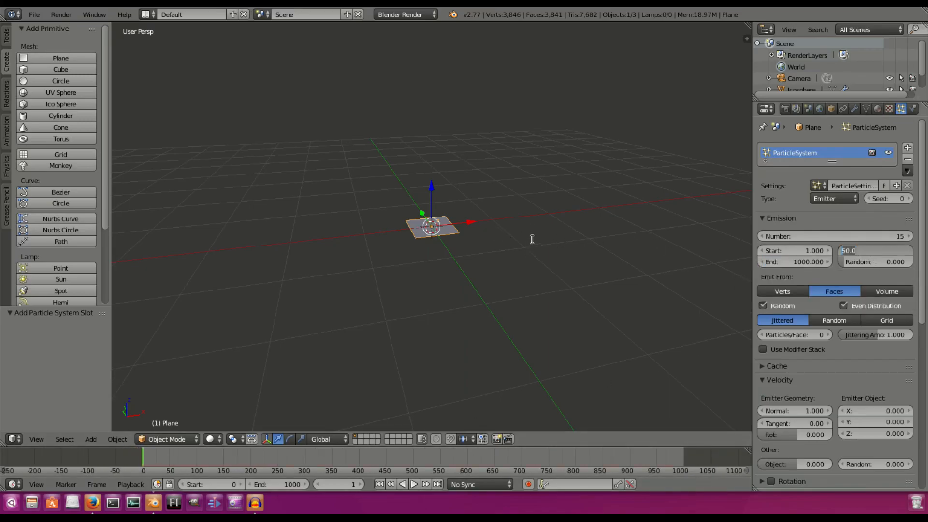
pyautogui.write('1000')
pyautogui.press('Return')
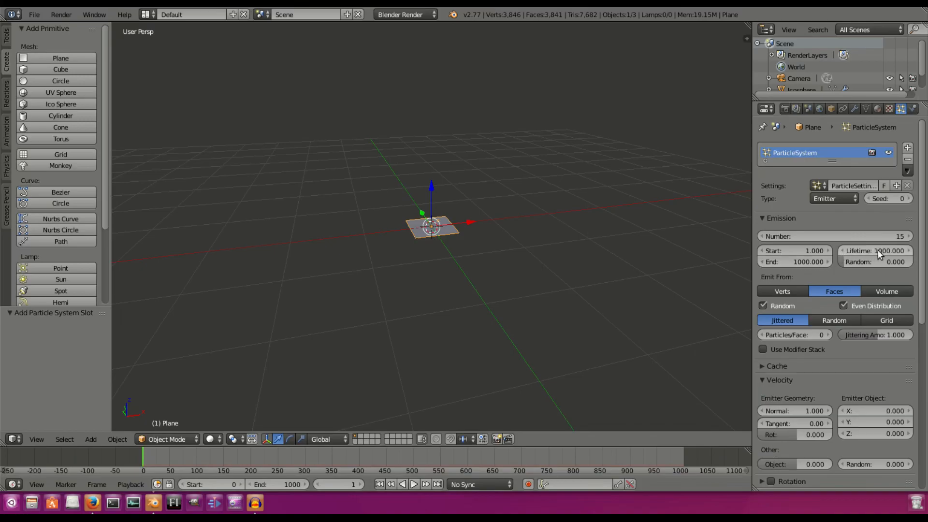
# Render the plane's particles as objects, using the Icosphere as the duplicated object.
pyautogui.scroll(-2, 879, 257)
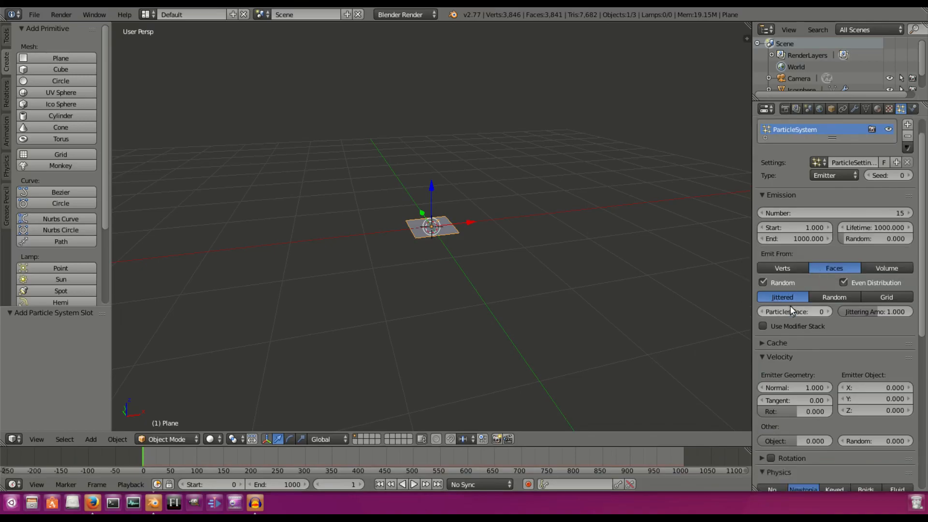
pyautogui.scroll(-8, 842, 234)
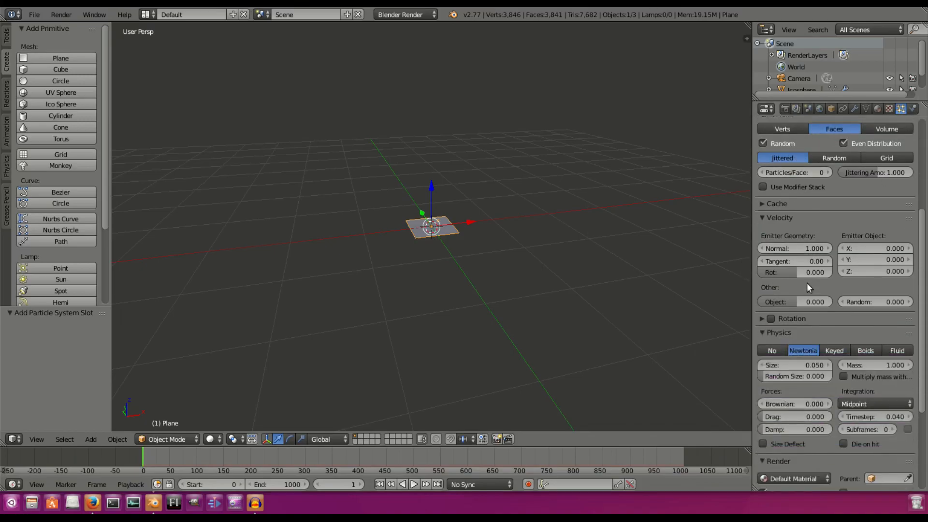
pyautogui.scroll(-2, 825, 367)
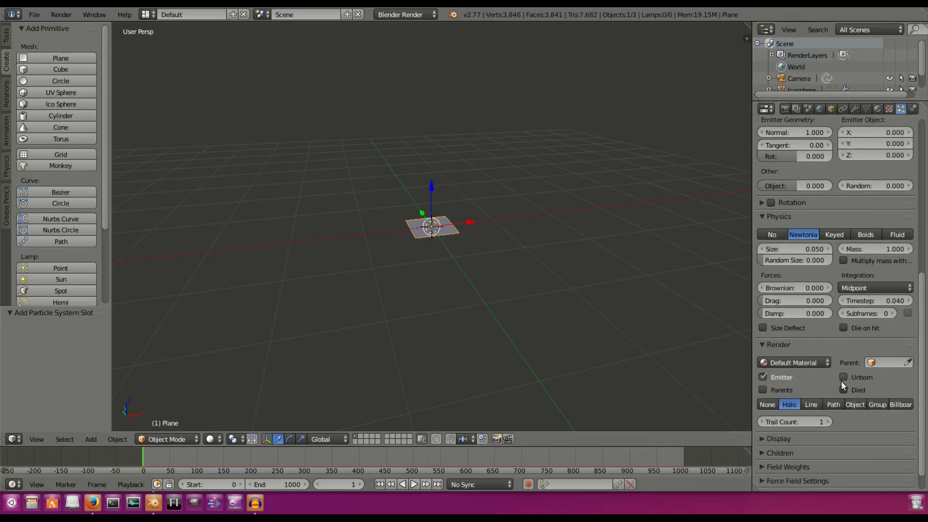
pyautogui.scroll(-1, 821, 384)
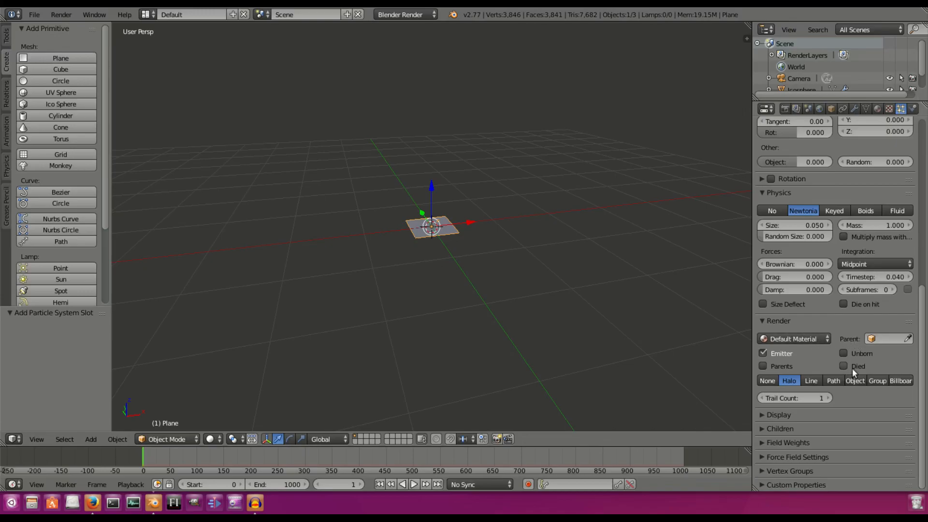
pyautogui.click(854, 381)
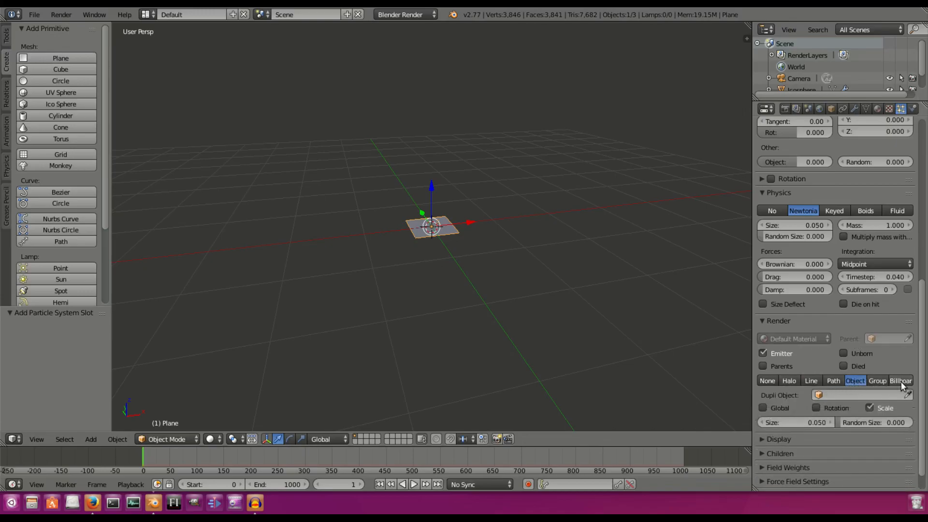
pyautogui.click(856, 394)
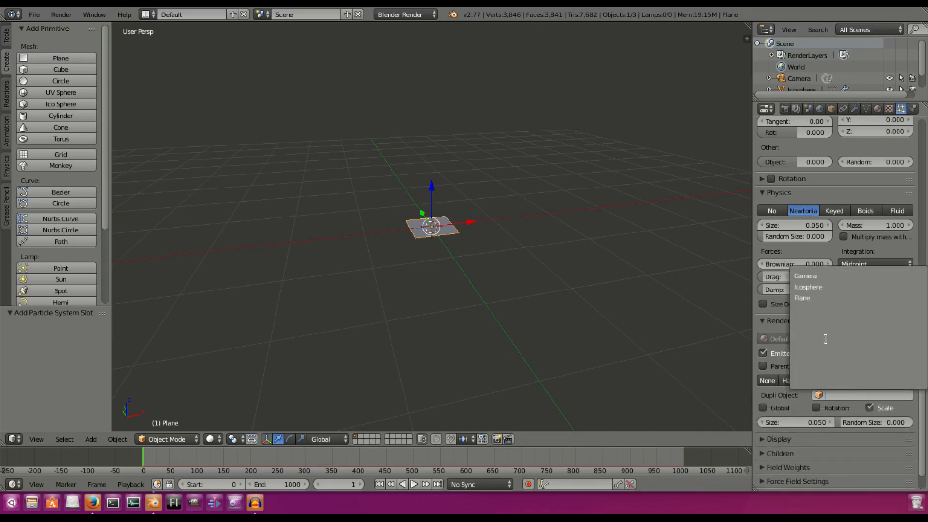
pyautogui.click(813, 285)
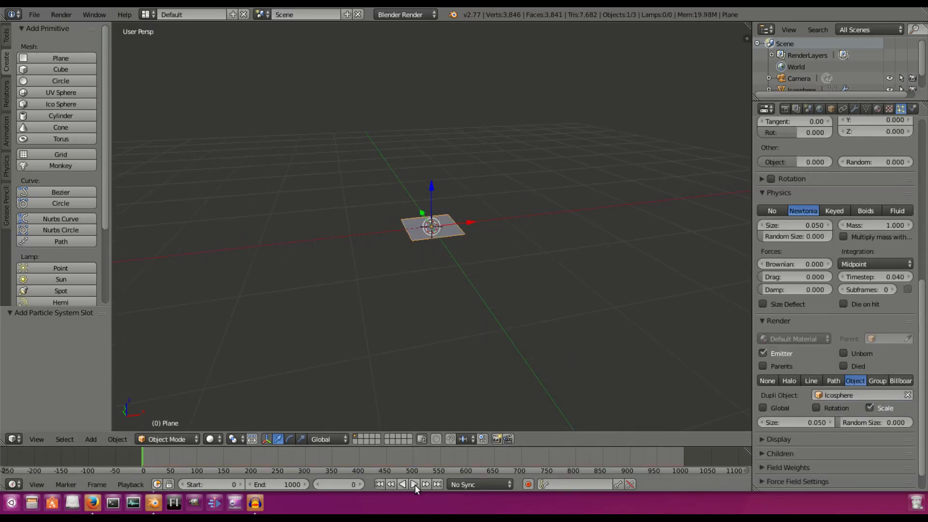
# Play the animation to check the particle emission and stop at frame 120.
pyautogui.click(414, 484)
pyautogui.moveTo(483, 280); pyautogui.dragTo(464, 249, button='middle')
pyautogui.scroll(10, 877, 248)
pyautogui.scroll(4, 878, 248)
pyautogui.click(412, 485)
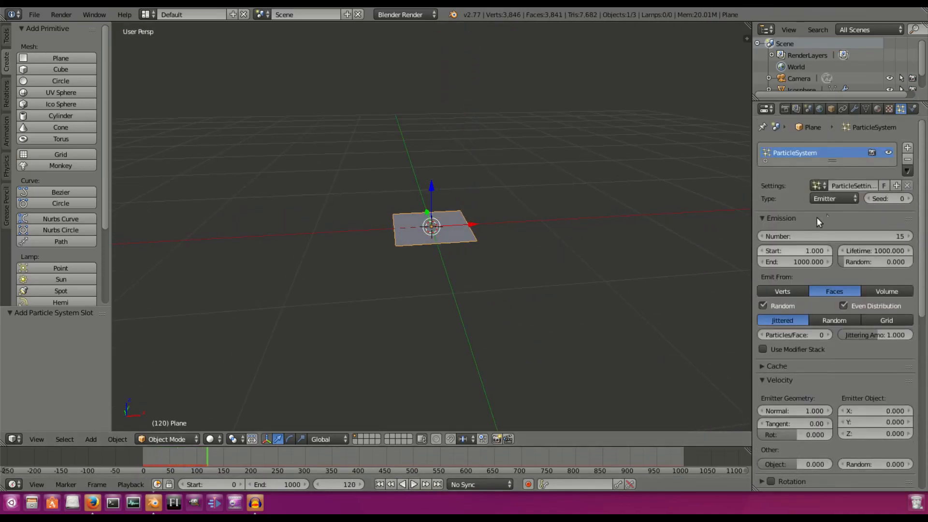
# Set the end frame of the particle emission to 50.
pyautogui.click(804, 260)
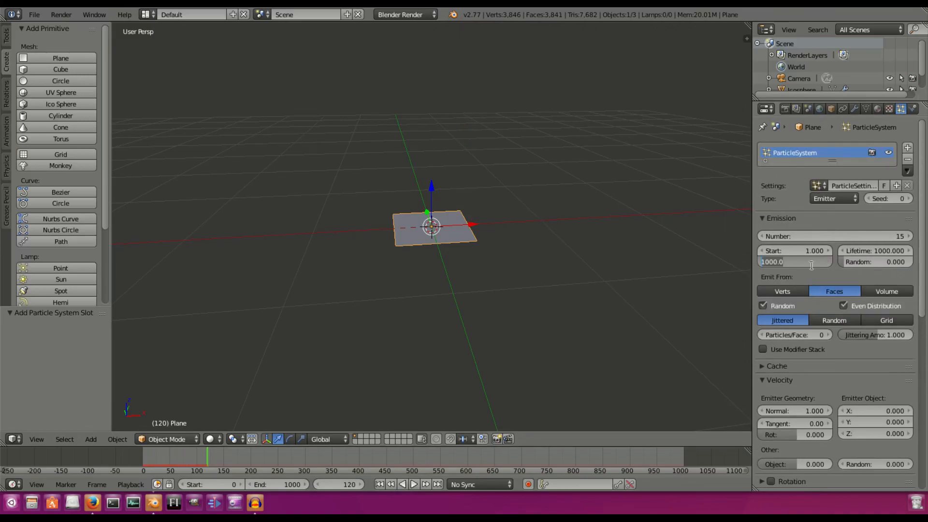
pyautogui.write('50')
pyautogui.press('Return')
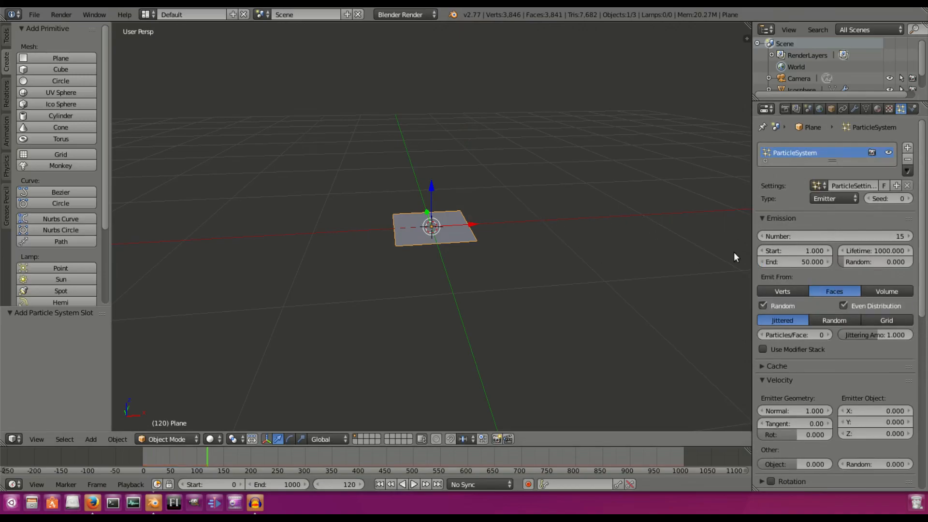
# Play the animation from frame 0 and watch the particles leave the plane from several angles.
pyautogui.click(380, 484)
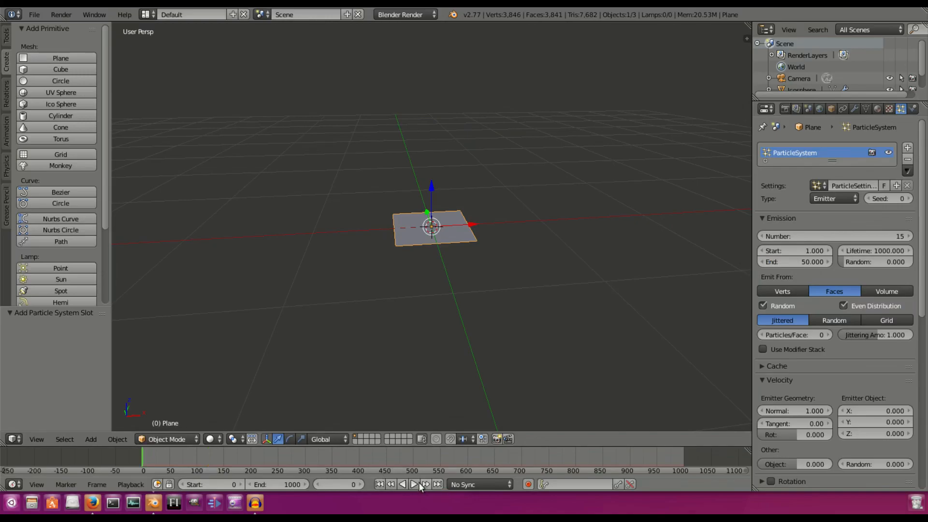
pyautogui.click(417, 484)
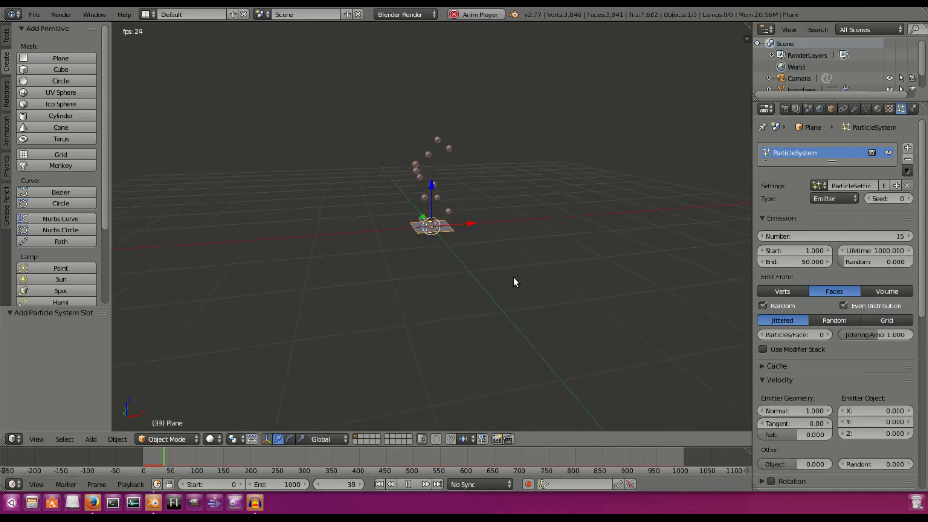
pyautogui.moveTo(541, 224); pyautogui.dragTo(526, 251, button='middle')
pyautogui.moveTo(530, 202); pyautogui.dragTo(463, 147, button='middle')
pyautogui.moveTo(624, 285); pyautogui.dragTo(452, 331, button='middle')
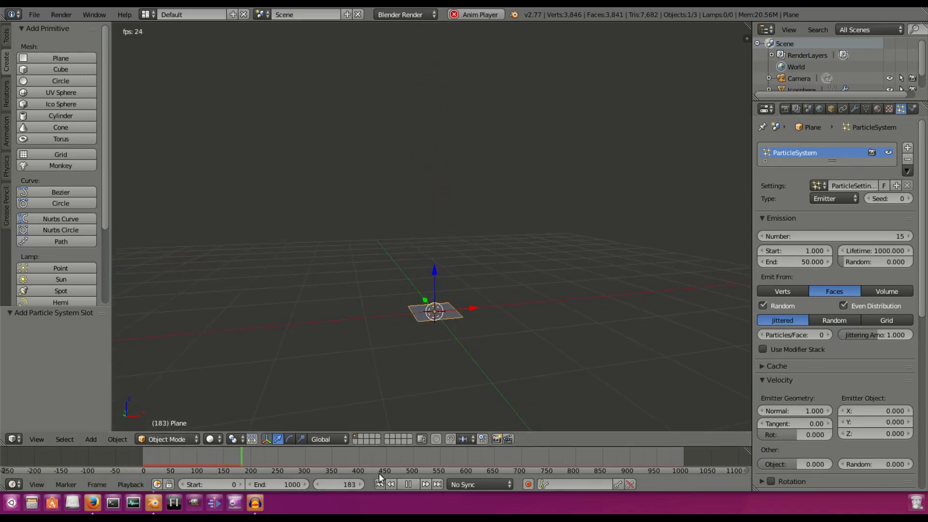
pyautogui.click(402, 484)
# Replay the animation from frame 0 and stop it at frame 41.
pyautogui.click(380, 484)
pyautogui.moveTo(423, 282); pyautogui.dragTo(425, 236, button='middle')
pyautogui.scroll(2, 427, 243)
pyautogui.scroll(-4, 498, 264)
pyautogui.scroll(2, 477, 277)
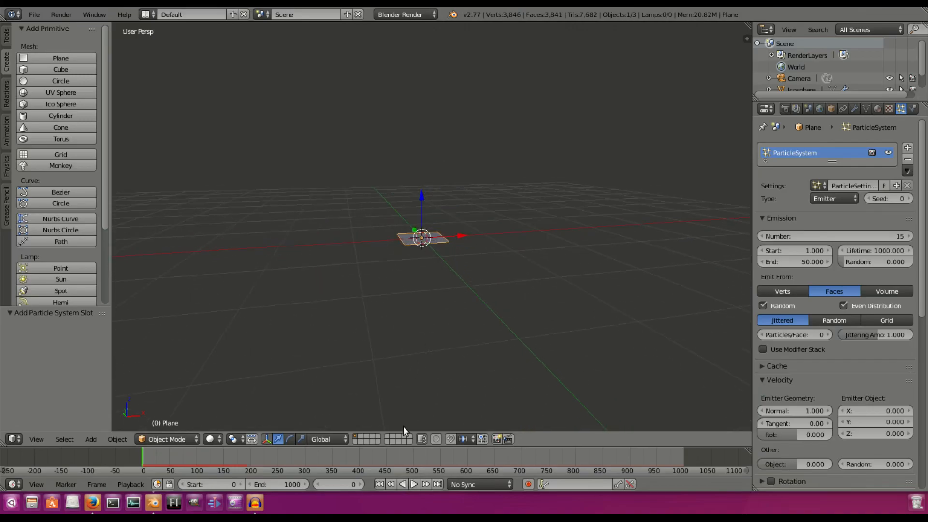
pyautogui.click(414, 484)
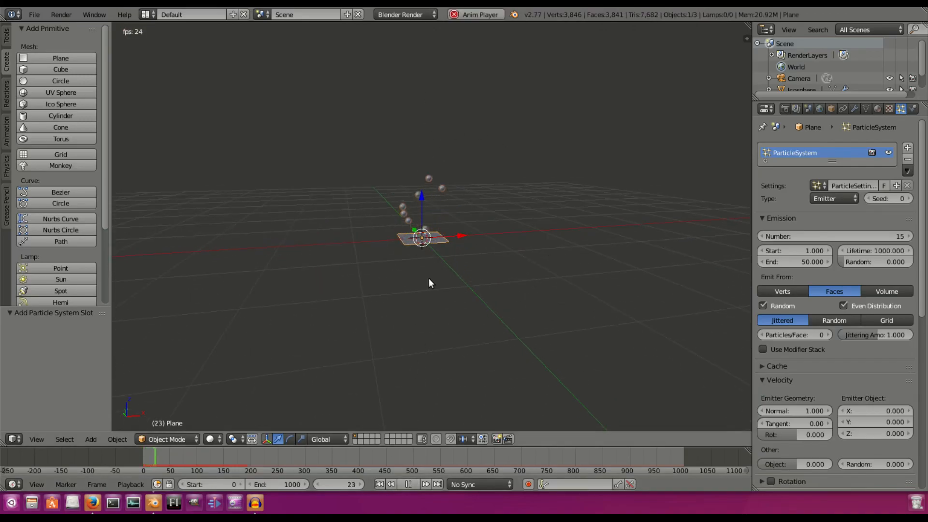
pyautogui.click(408, 484)
# Add a plain-axes empty at the origin.
pyautogui.hotkey('shift', 'a')
pyautogui.moveTo(442, 260)
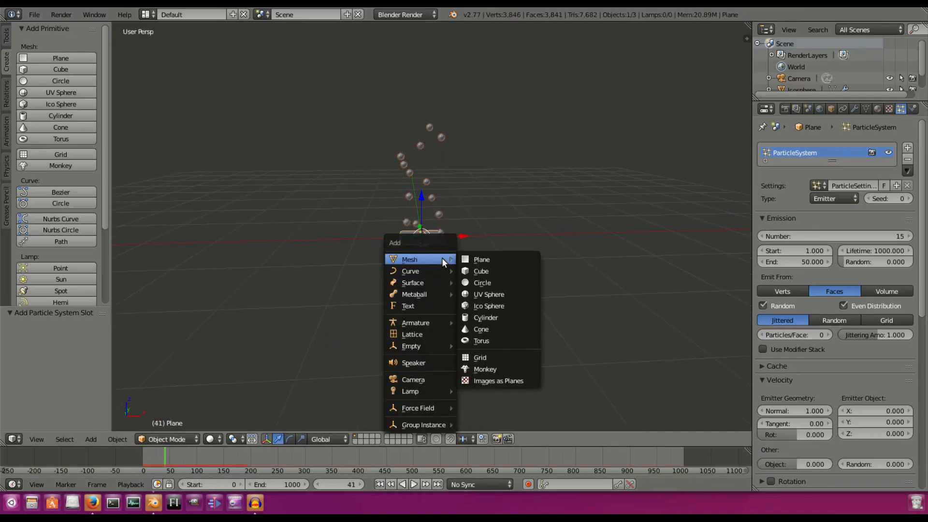
pyautogui.moveTo(434, 345)
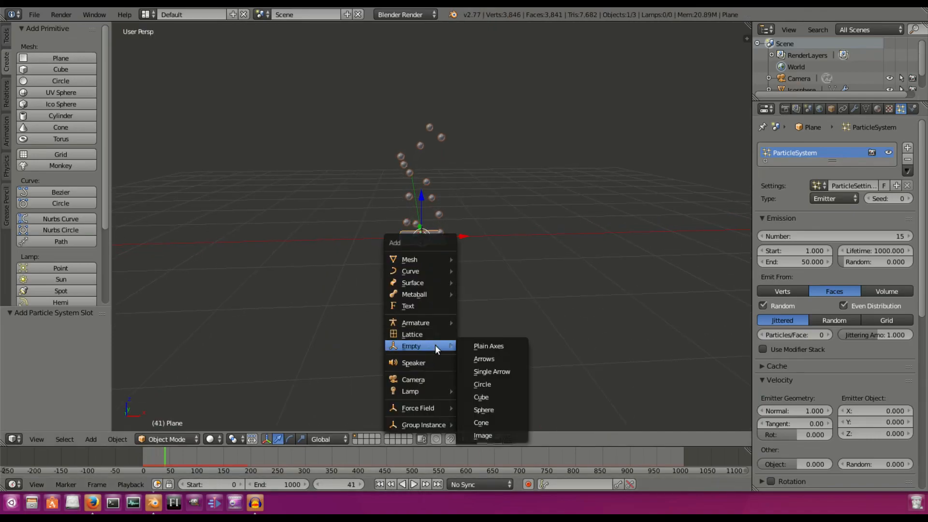
pyautogui.click(487, 346)
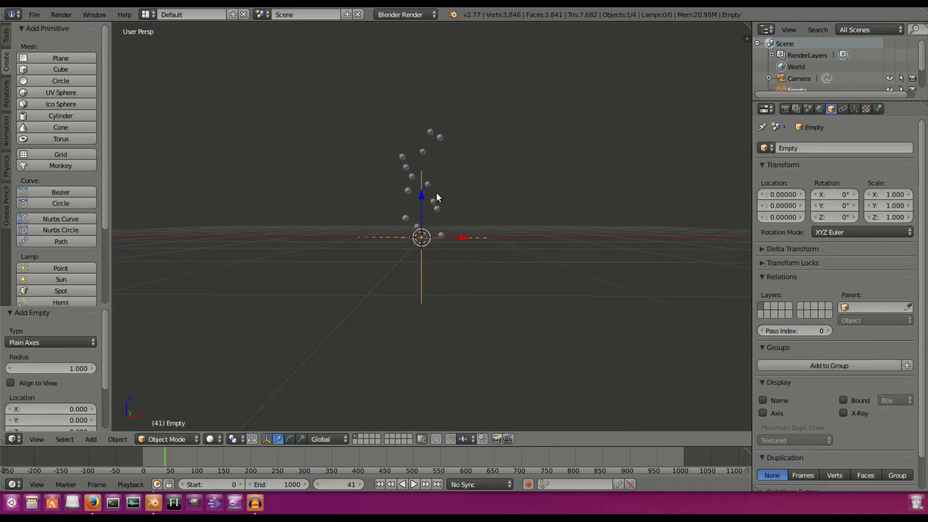
# Move the empty about 2.111 units down along Z and delete it.
pyautogui.press('KP_1')
pyautogui.press('KP_5')
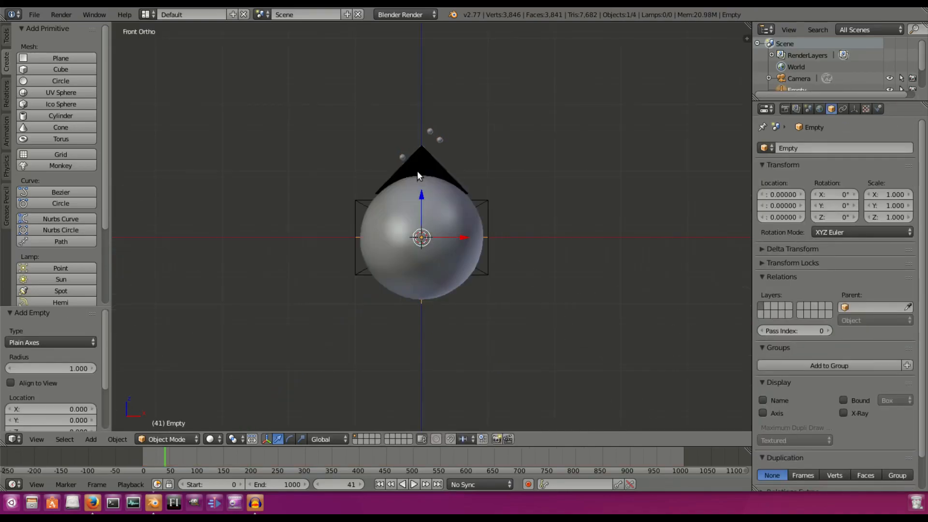
pyautogui.press('KP_0')
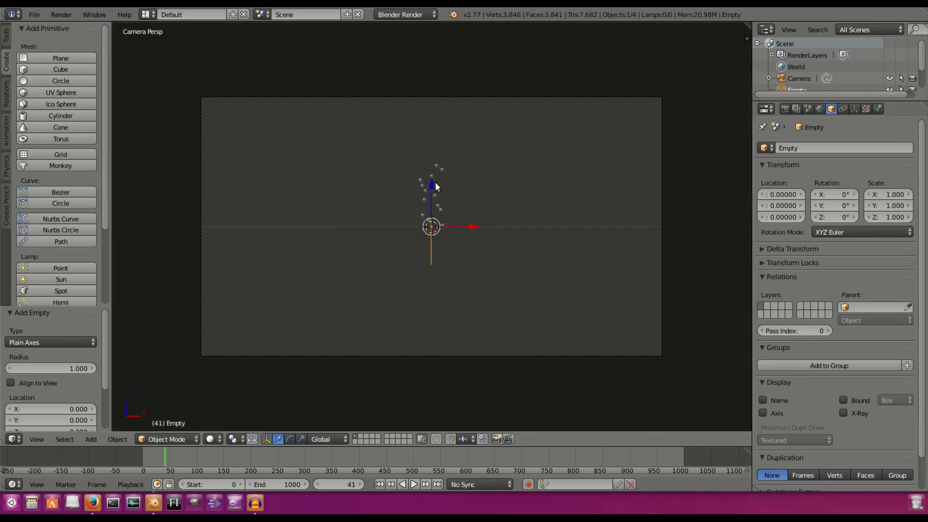
pyautogui.press('g')
pyautogui.press('z')
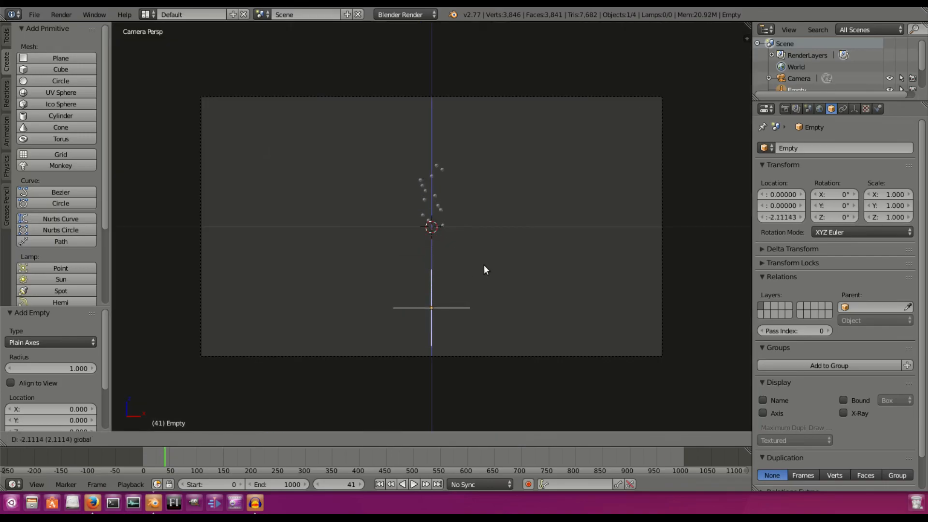
pyautogui.click(483, 264)
pyautogui.moveTo(491, 235); pyautogui.dragTo(467, 222, button='middle')
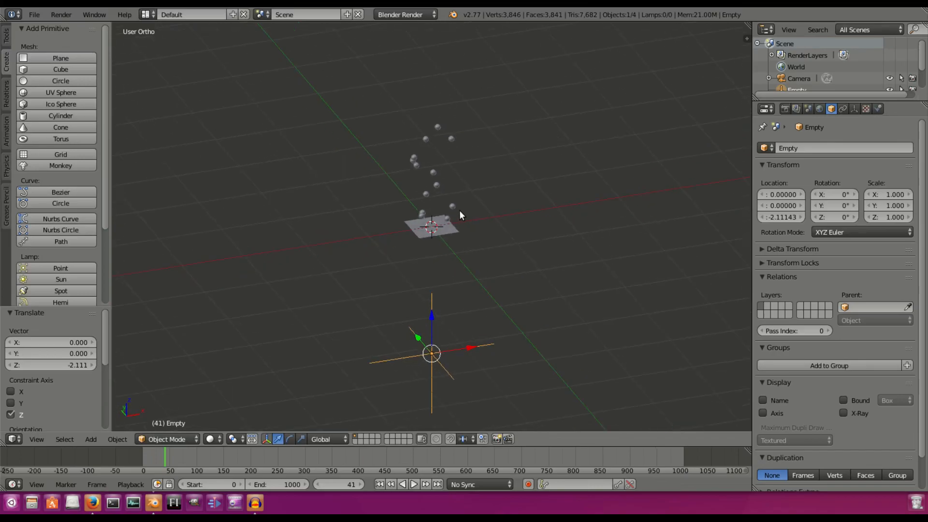
pyautogui.press('Delete')
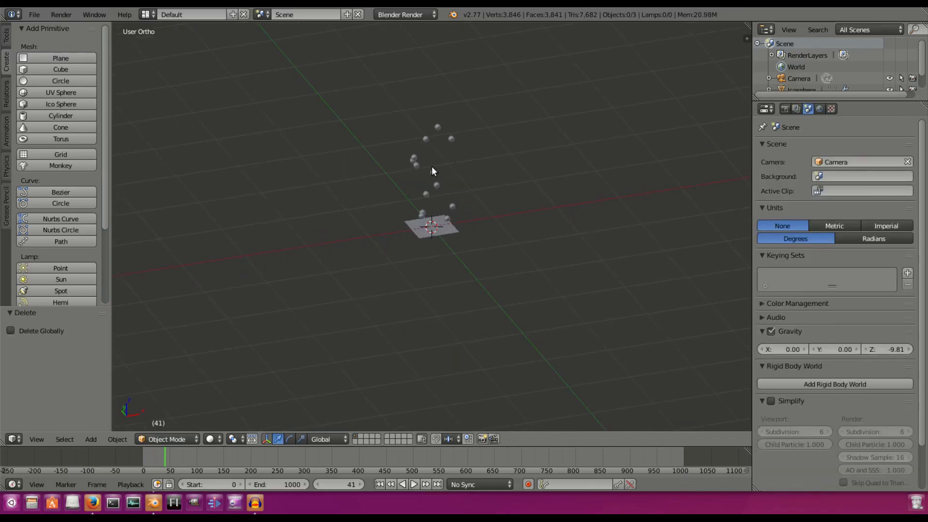
# Add a Vortex force field at the origin and delete it.
pyautogui.hotkey('shift', 'a')
pyautogui.moveTo(434, 230)
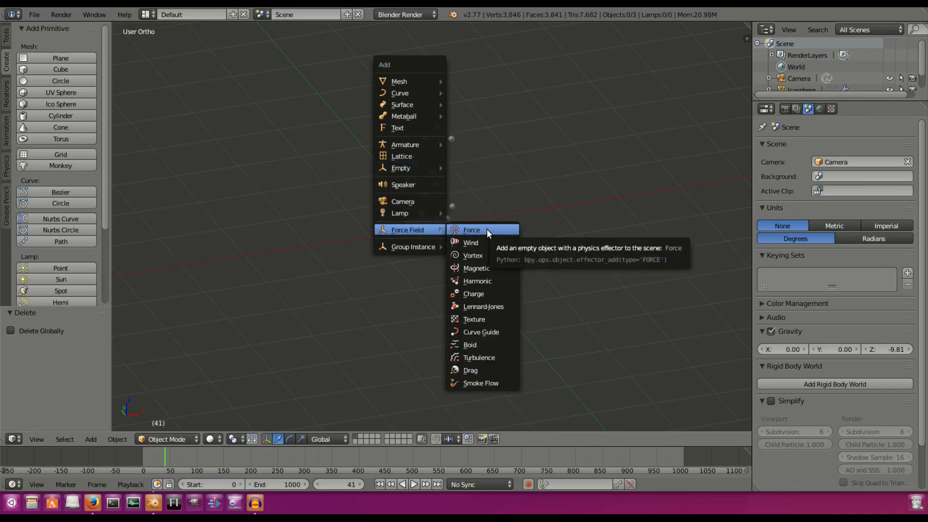
pyautogui.click(488, 255)
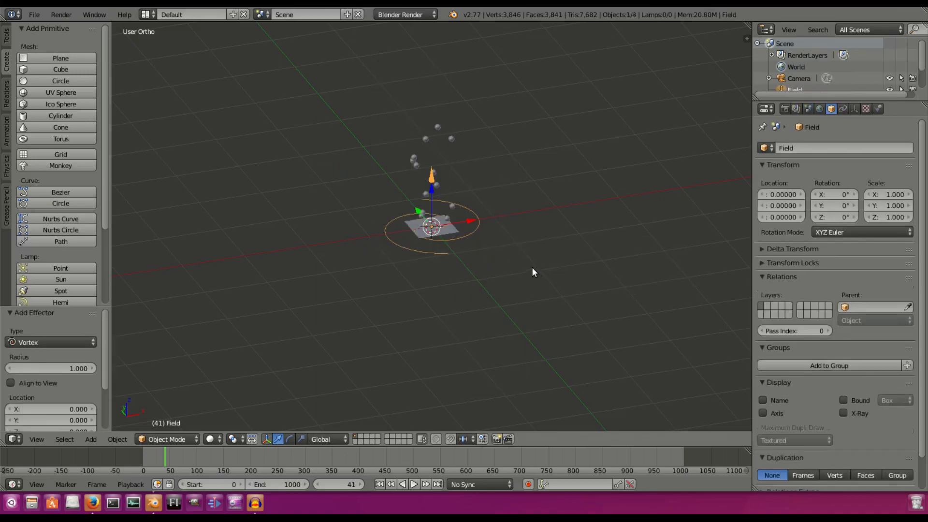
pyautogui.press('x')
pyautogui.click(498, 213)
# Add a Force type force field at the origin and set its strength to -25.
pyautogui.hotkey('shift', 'a')
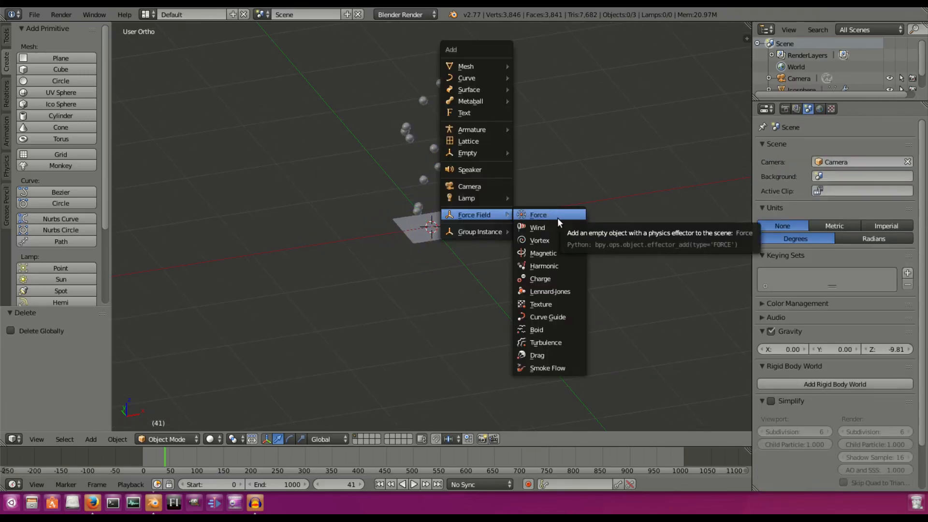
pyautogui.click(535, 216)
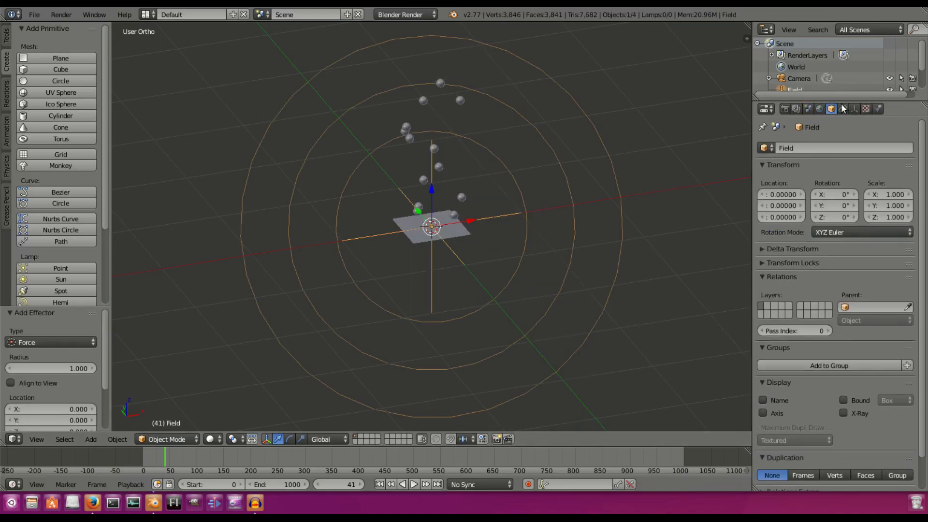
pyautogui.click(875, 109)
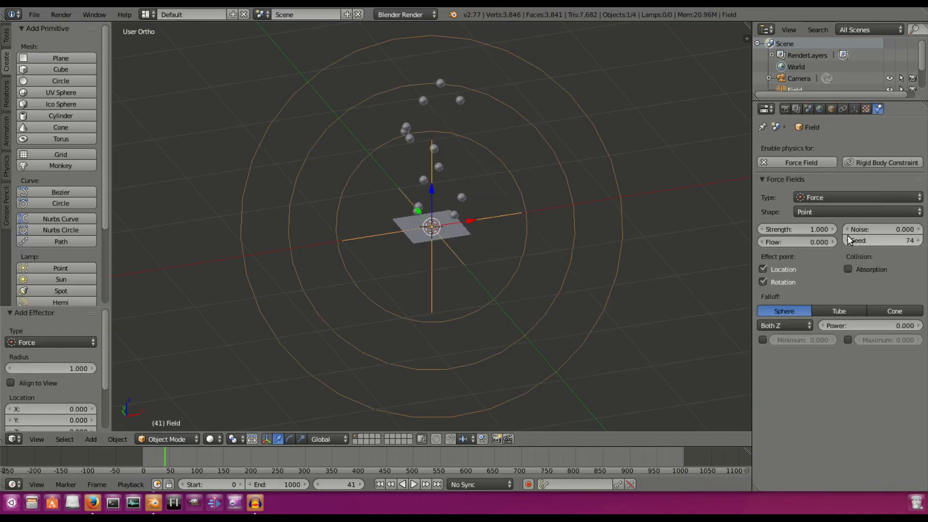
pyautogui.click(803, 230)
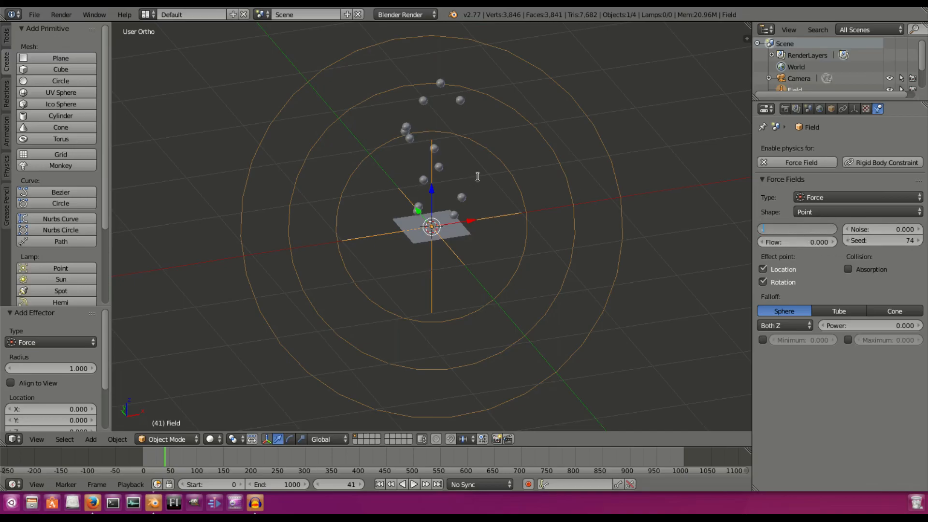
pyautogui.press('Return')
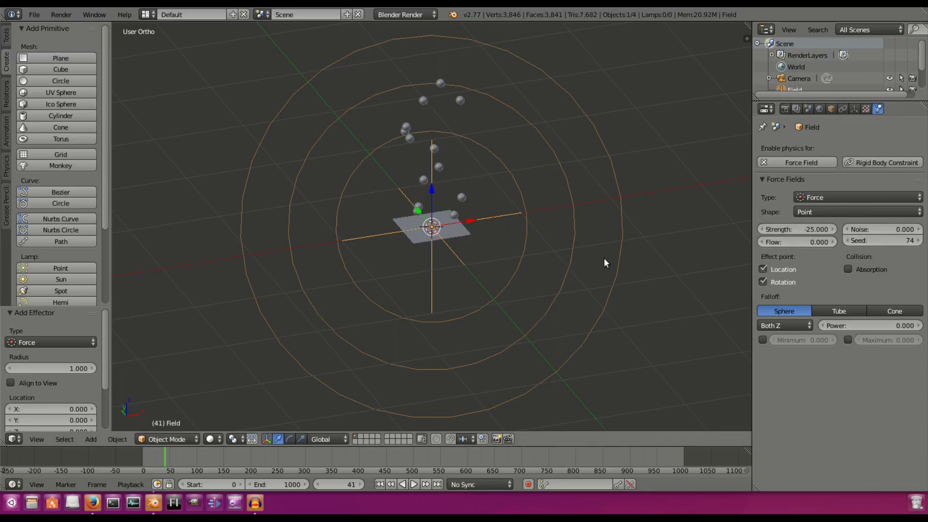
# Play the animation from frame 0 to check how the force field affects the particles, stopping at frame 130.
pyautogui.moveTo(620, 305); pyautogui.dragTo(426, 289, button='middle')
pyautogui.click(379, 484)
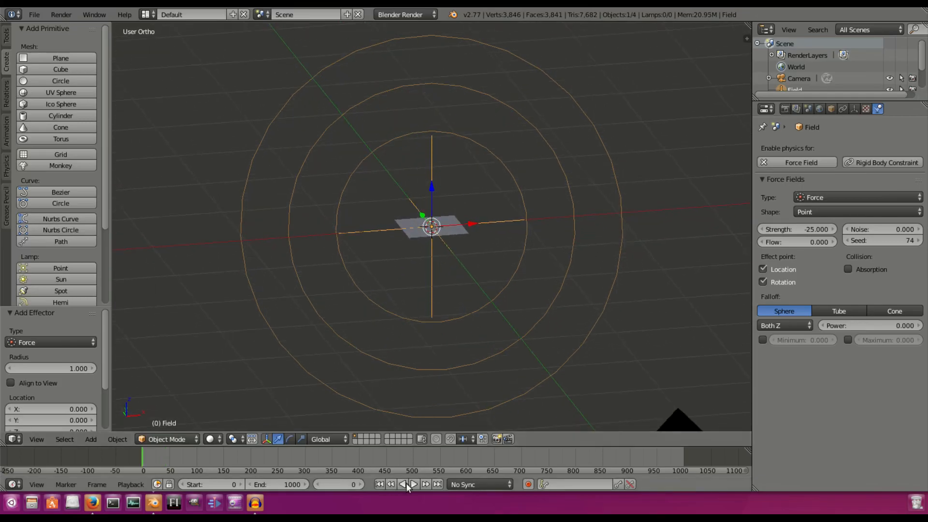
pyautogui.click(413, 484)
pyautogui.scroll(4, 458, 242)
pyautogui.moveTo(458, 242); pyautogui.dragTo(458, 269, button='middle')
pyautogui.scroll(1, 444, 238)
pyautogui.scroll(-6, 503, 241)
pyautogui.click(409, 484)
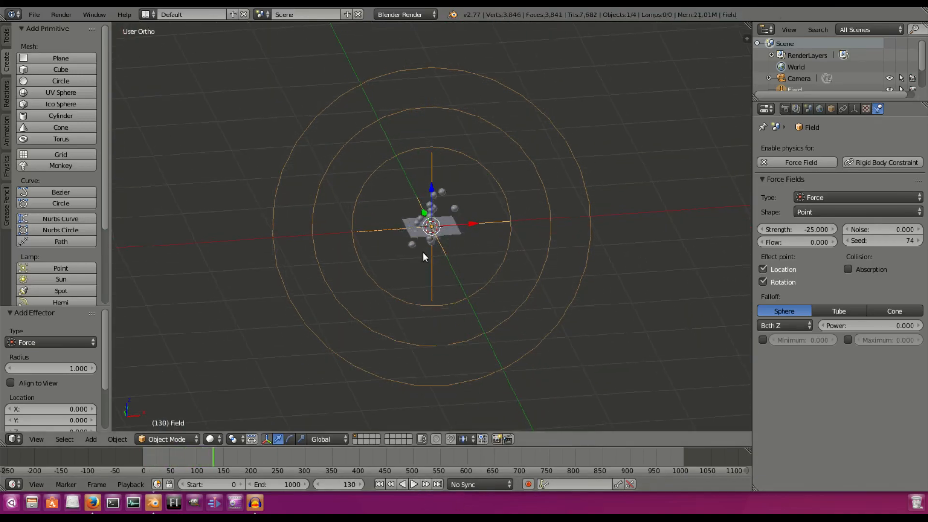
# Set the plane's particle system to emit 10 particles.
pyautogui.rightClick(426, 235)
pyautogui.click(900, 109)
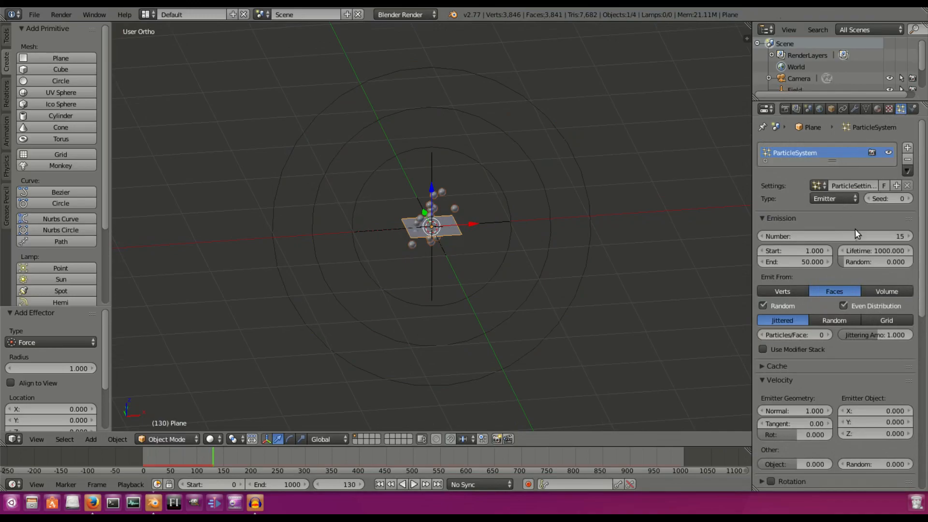
pyautogui.click(843, 235)
pyautogui.press('Return')
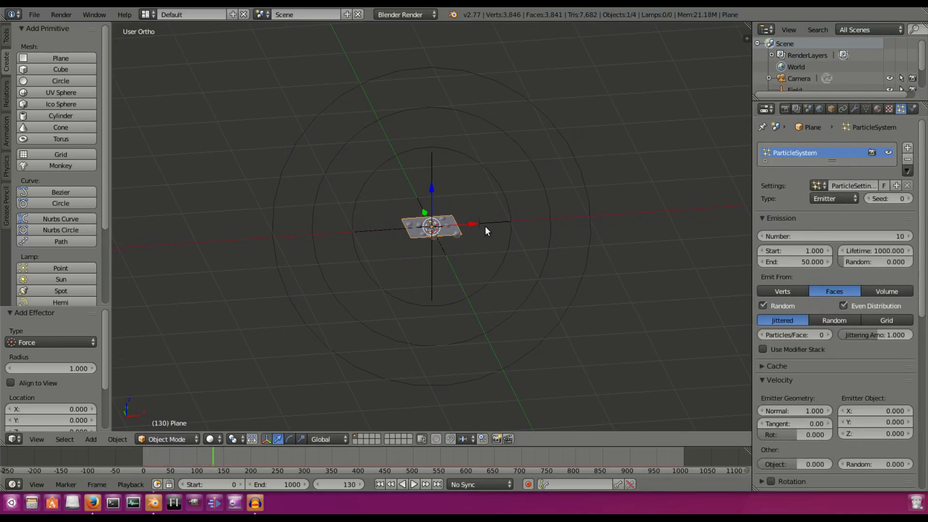
# Select the Force field and play the animation from frame 0 to check the reduced particle count.
pyautogui.rightClick(482, 223)
pyautogui.click(380, 484)
pyautogui.click(413, 483)
pyautogui.scroll(3, 466, 296)
pyautogui.moveTo(466, 297)
pyautogui.mouseDown(button='middle')
pyautogui.moveTo(462, 253)
pyautogui.moveTo(453, 266)
pyautogui.moveTo(463, 268)
pyautogui.moveTo(464, 300)
pyautogui.mouseUp(button='middle')
pyautogui.scroll(-2, 472, 283)
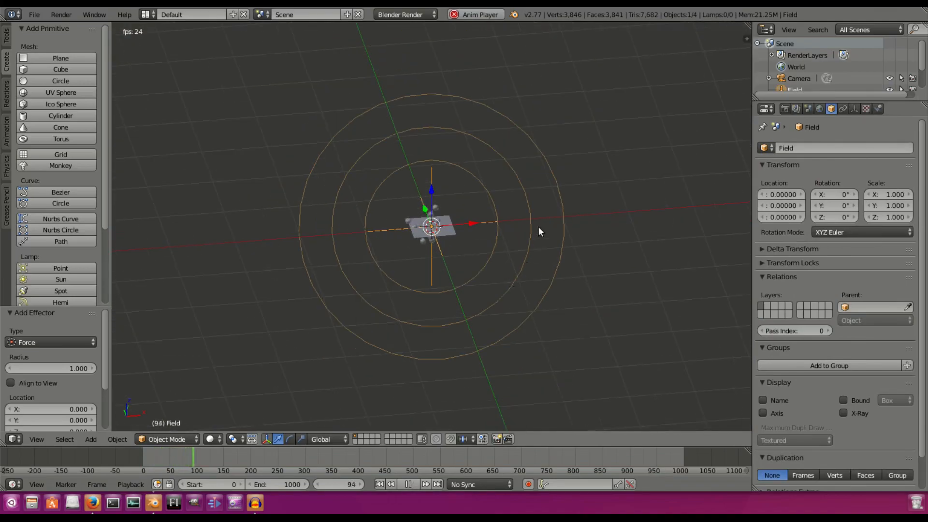
# Add a Turbulence force field at the origin and move it about 1.969 units down along Z.
pyautogui.click(878, 109)
pyautogui.hotkey('shift', 'a')
pyautogui.moveTo(483, 225)
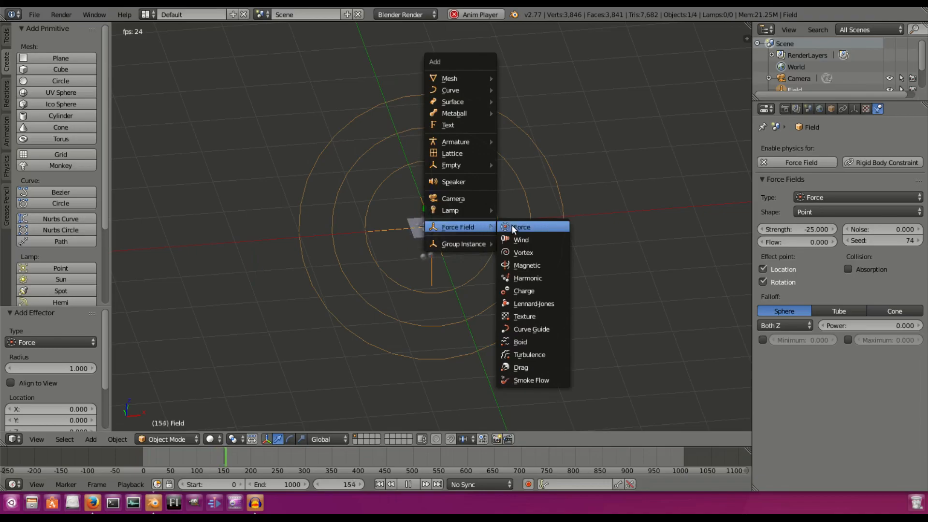
pyautogui.click(530, 355)
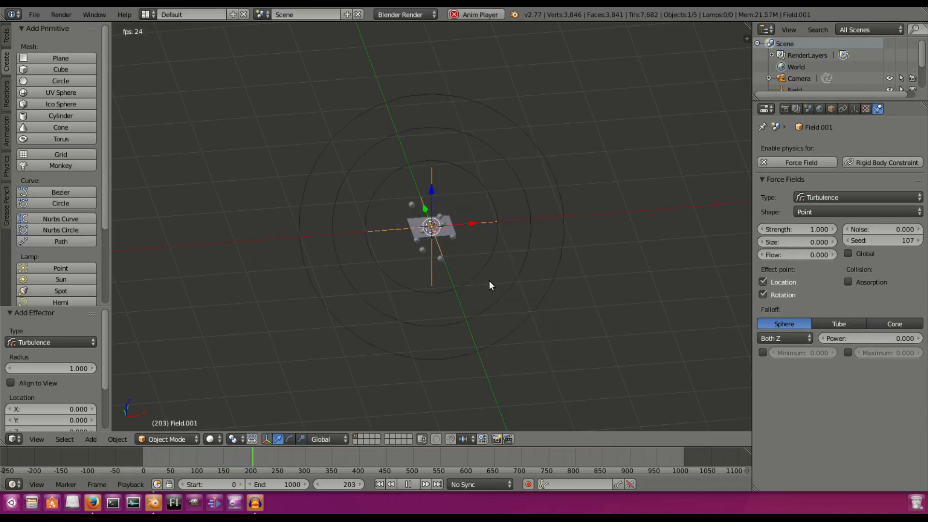
pyautogui.press('KP_1')
pyautogui.press('KP_0')
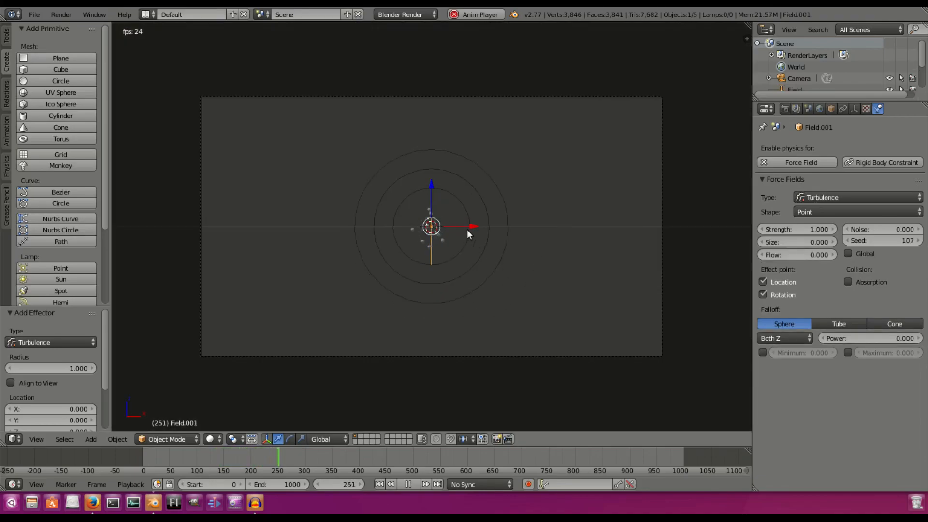
pyautogui.press('Home')
pyautogui.moveTo(432, 183); pyautogui.dragTo(459, 293)
# Select the Force field and replay the animation from frame 0, examining the particle motion from several angles.
pyautogui.moveTo(437, 181); pyautogui.dragTo(467, 207, button='middle')
pyautogui.moveTo(446, 259)
pyautogui.mouseDown(button='middle')
pyautogui.moveTo(442, 211)
pyautogui.moveTo(443, 256)
pyautogui.moveTo(453, 228)
pyautogui.moveTo(442, 231)
pyautogui.moveTo(451, 248)
pyautogui.mouseUp(button='middle')
pyautogui.rightClick(444, 254)
pyautogui.rightClick(451, 248)
pyautogui.moveTo(551, 268); pyautogui.dragTo(511, 246, button='middle')
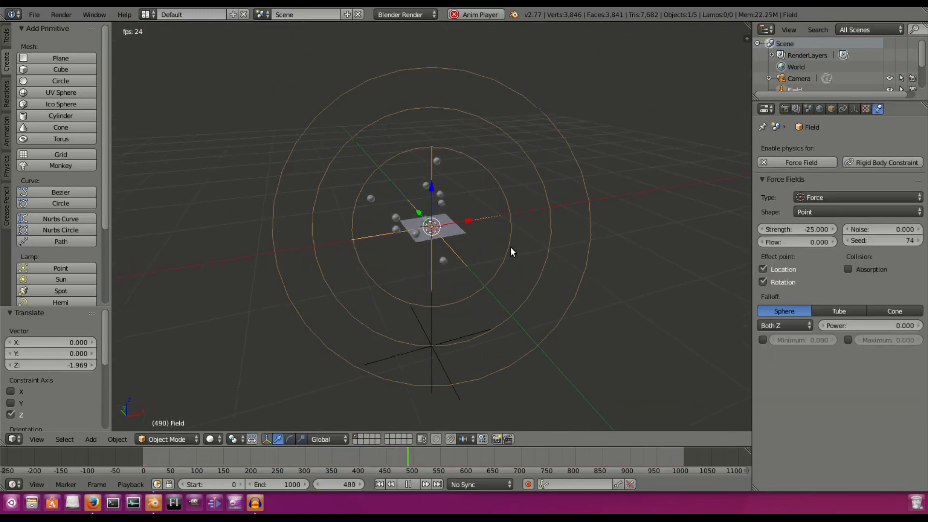
pyautogui.click(379, 484)
pyautogui.moveTo(465, 305); pyautogui.dragTo(457, 281, button='middle')
pyautogui.scroll(4, 463, 270)
pyautogui.scroll(-2, 431, 338)
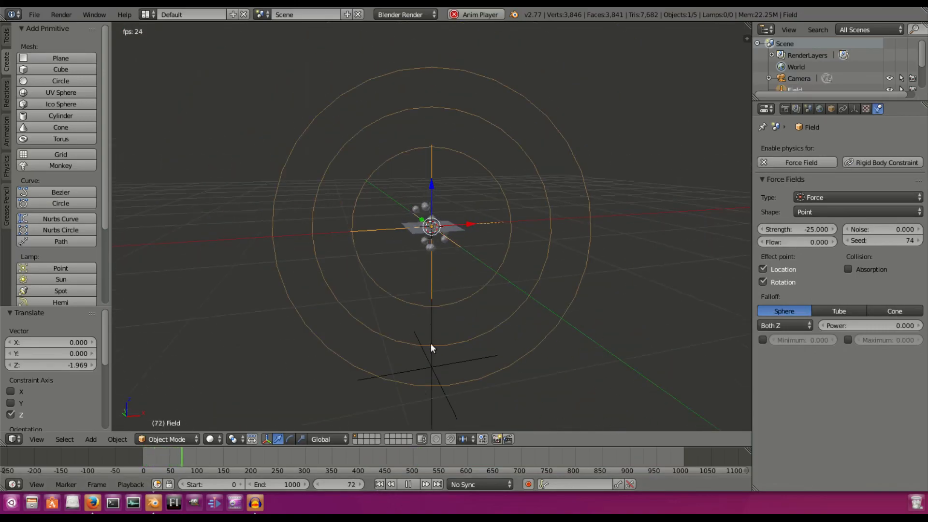
pyautogui.scroll(2, 452, 222)
pyautogui.moveTo(451, 219); pyautogui.dragTo(474, 239, button='middle')
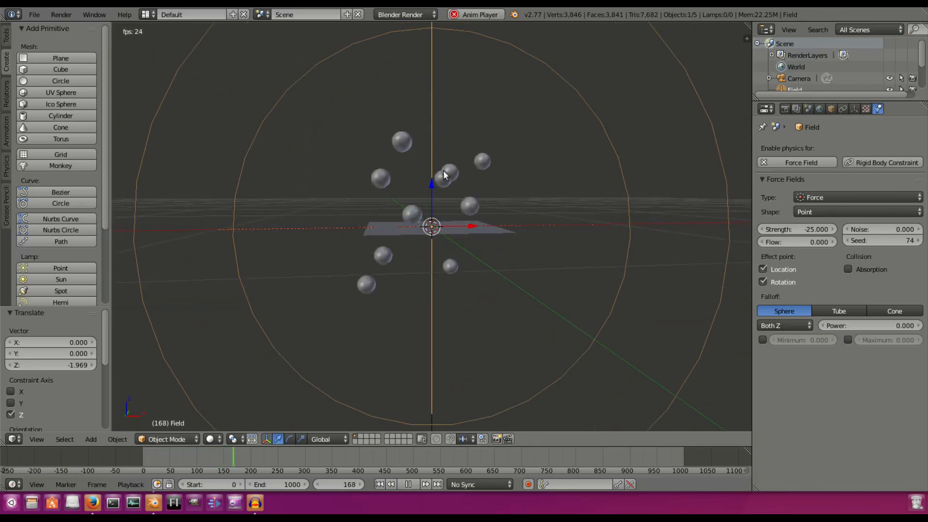
pyautogui.moveTo(485, 297); pyautogui.dragTo(596, 242, button='middle')
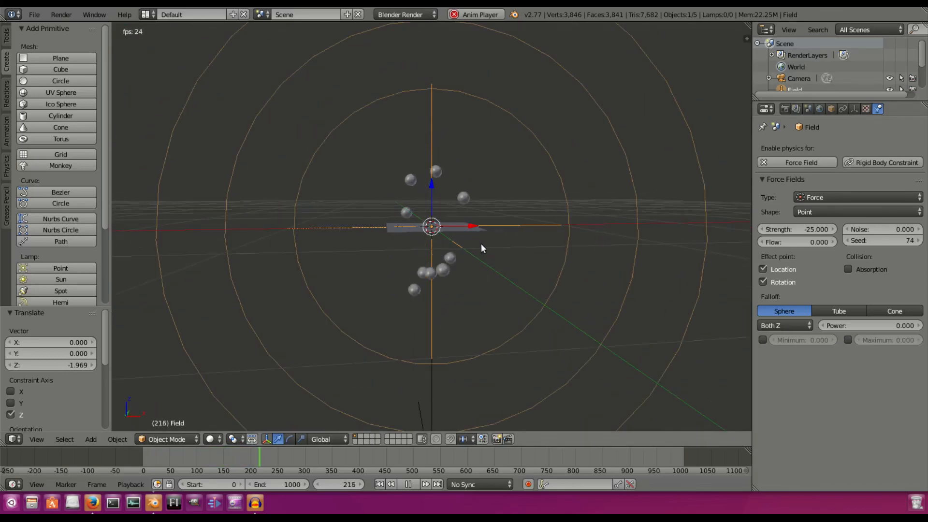
# Select the emitter plane and stop the playback at frame 289.
pyautogui.rightClick(471, 230)
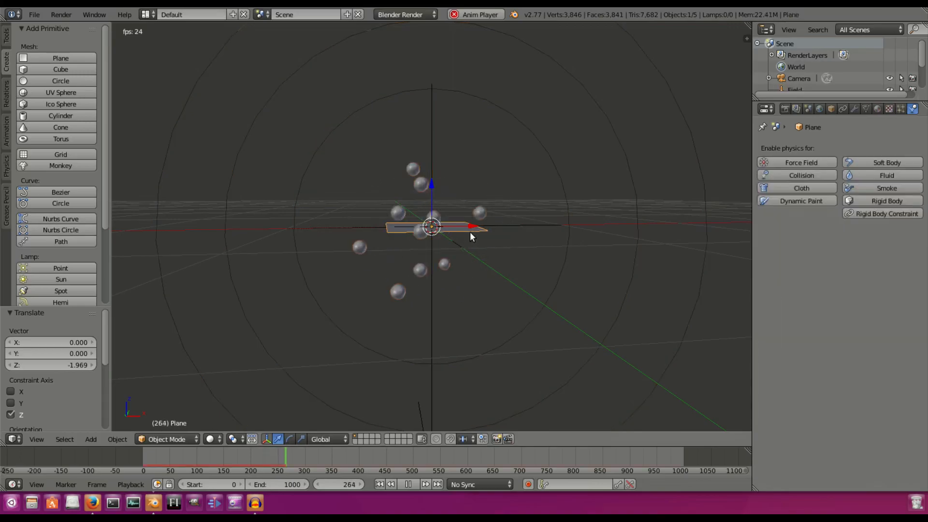
pyautogui.click(409, 484)
pyautogui.scroll(-3, 403, 239)
# Split the 3D viewport side by side, hide both tool shelves and turn one of the areas into a Graph Editor.
pyautogui.moveTo(3, 444); pyautogui.dragTo(397, 276)
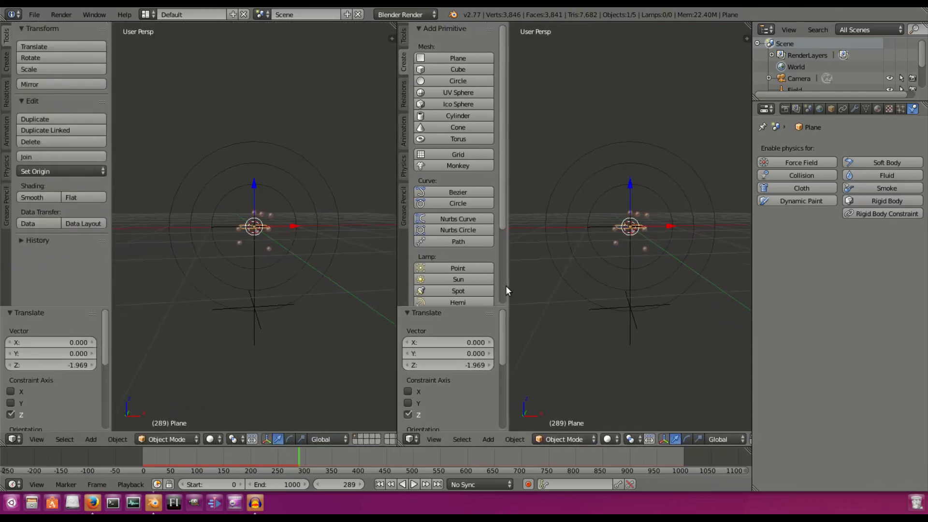
pyautogui.moveTo(507, 287); pyautogui.dragTo(296, 293)
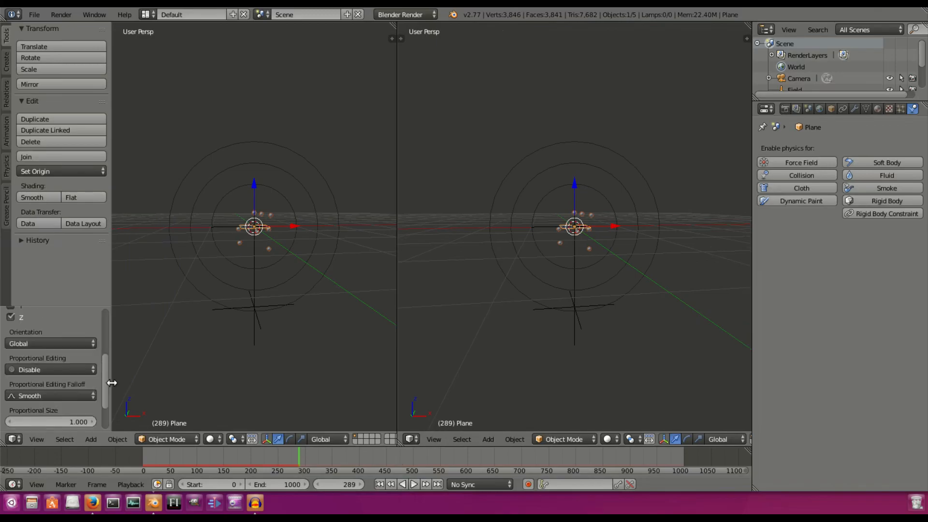
pyautogui.moveTo(110, 381); pyautogui.dragTo(17, 411)
pyautogui.click(17, 440)
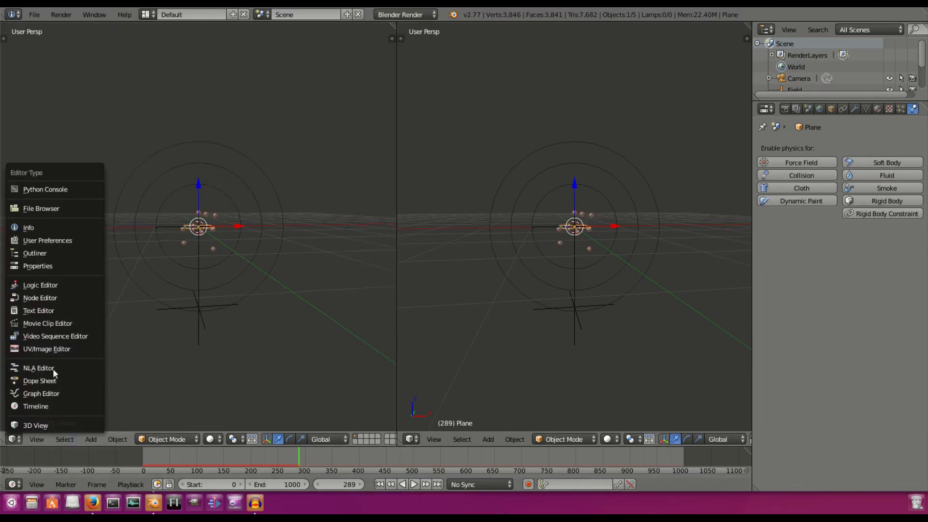
pyautogui.click(54, 394)
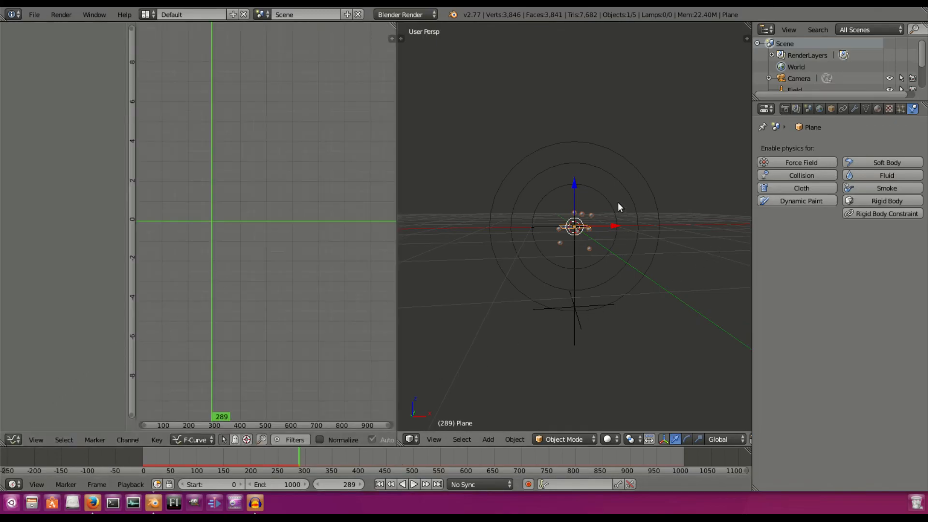
# Insert keyframes at frame 0 for the particle Size of 0.050 and Random Size of 0.000 on the plane's particle system.
pyautogui.scroll(3, 617, 208)
pyautogui.click(900, 110)
pyautogui.scroll(-10, 862, 293)
pyautogui.scroll(-3, 862, 277)
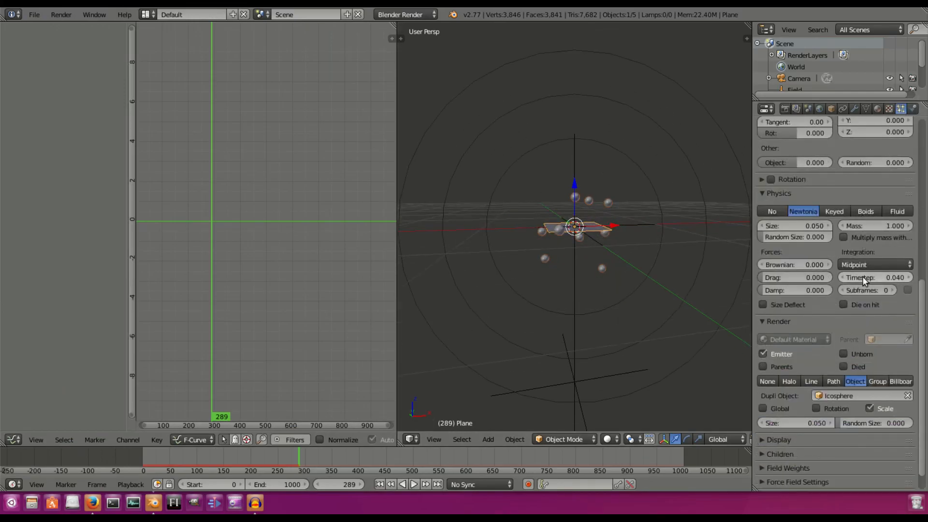
pyautogui.scroll(-2, 850, 298)
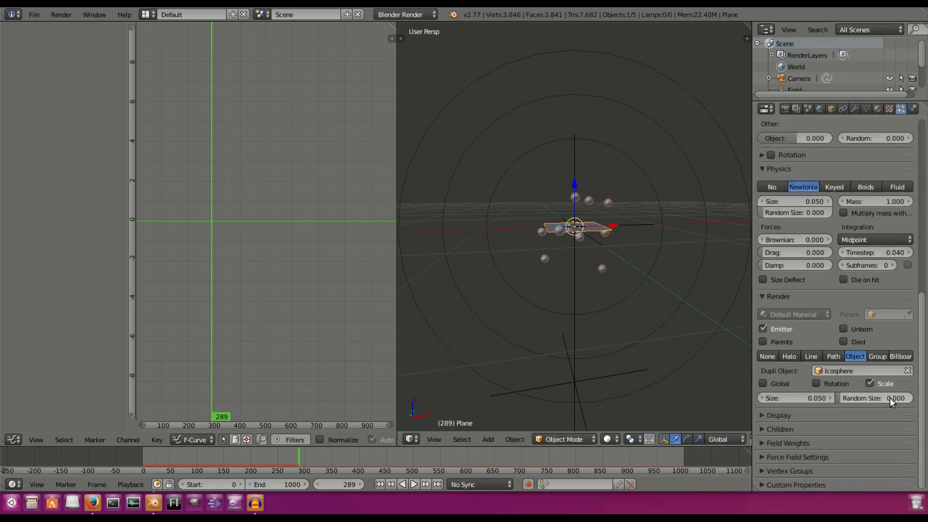
pyautogui.click(380, 484)
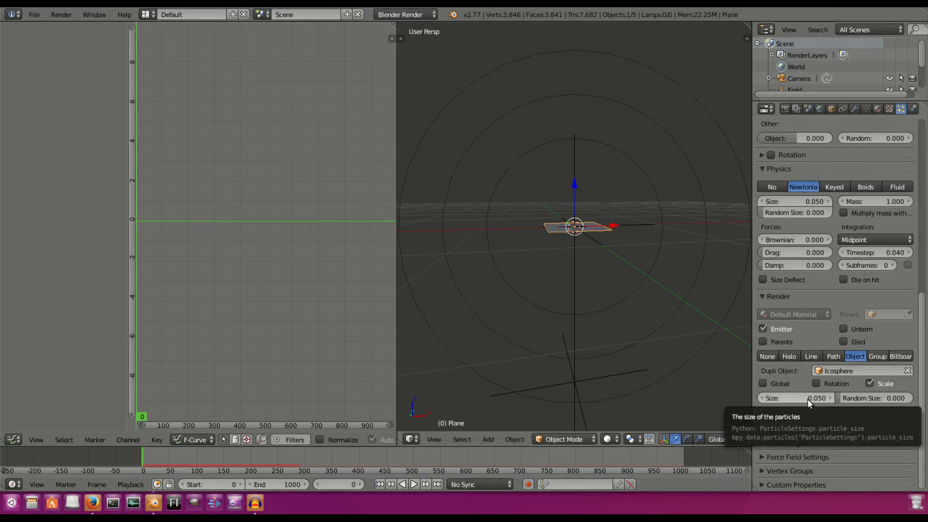
pyautogui.press('i')
pyautogui.press('i')
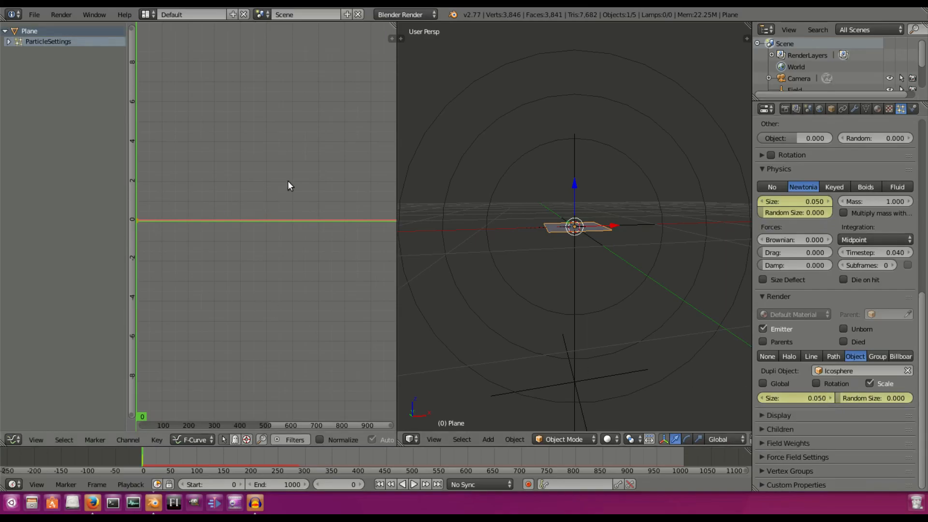
# Show the Graph Editor's curve properties, expand the ParticleSettings channels and make the Size curve active.
pyautogui.moveTo(324, 196); pyautogui.dragTo(332, 201, button='middle')
pyautogui.moveTo(550, 215)
pyautogui.mouseDown(button='middle')
pyautogui.moveTo(560, 213)
pyautogui.moveTo(551, 217)
pyautogui.mouseUp(button='middle')
pyautogui.moveTo(269, 314); pyautogui.dragTo(271, 285, button='middle')
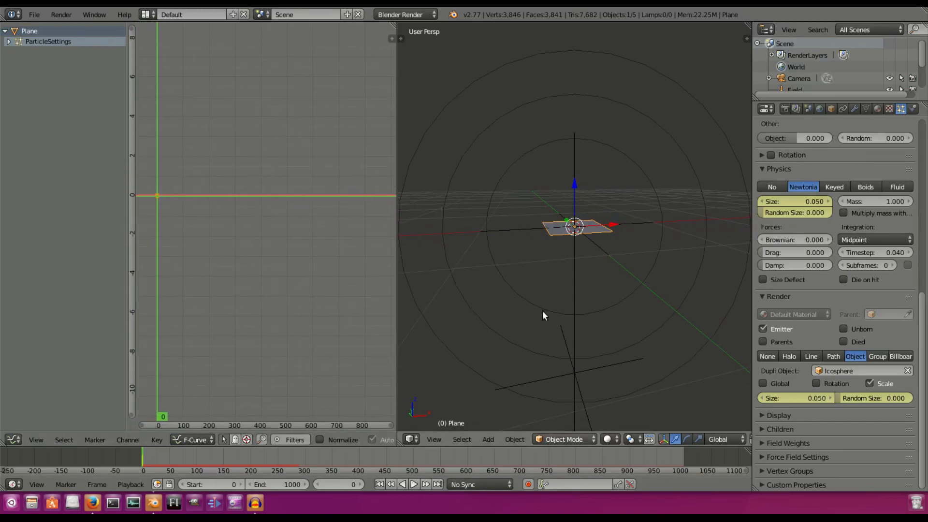
pyautogui.moveTo(391, 40); pyautogui.dragTo(283, 43)
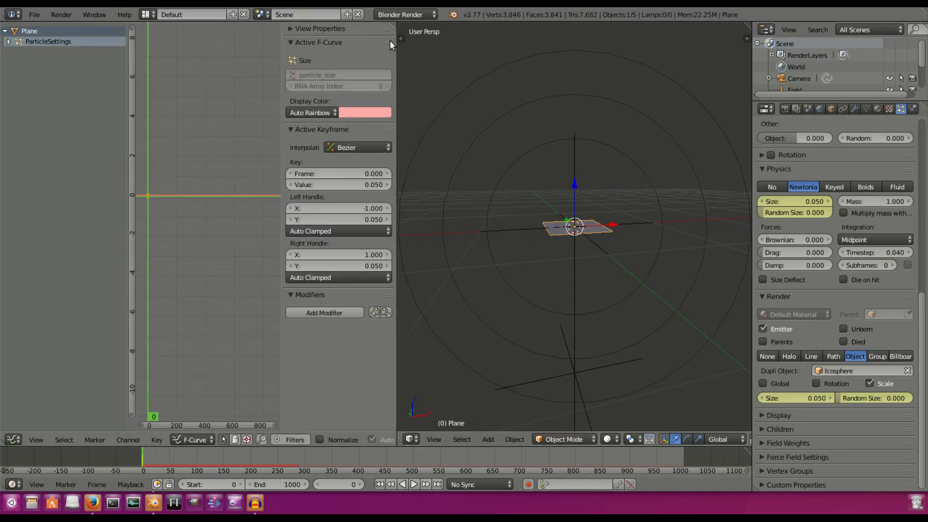
pyautogui.moveTo(282, 257)
pyautogui.mouseDown()
pyautogui.moveTo(331, 259)
pyautogui.moveTo(295, 257)
pyautogui.mouseUp()
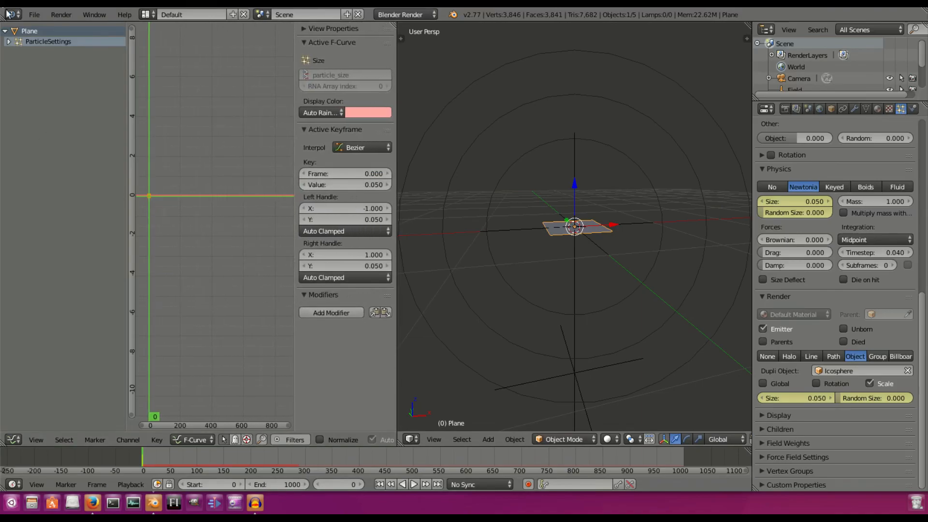
pyautogui.click(9, 42)
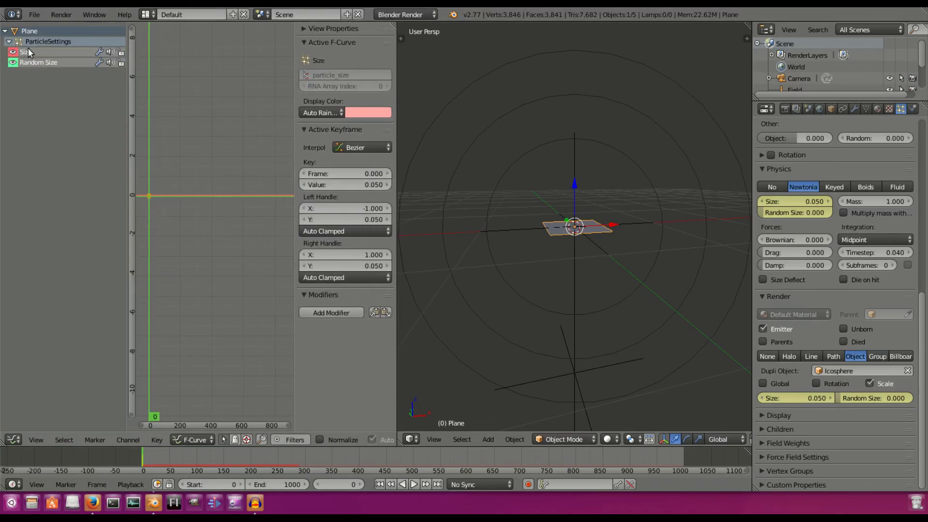
pyautogui.click(34, 64)
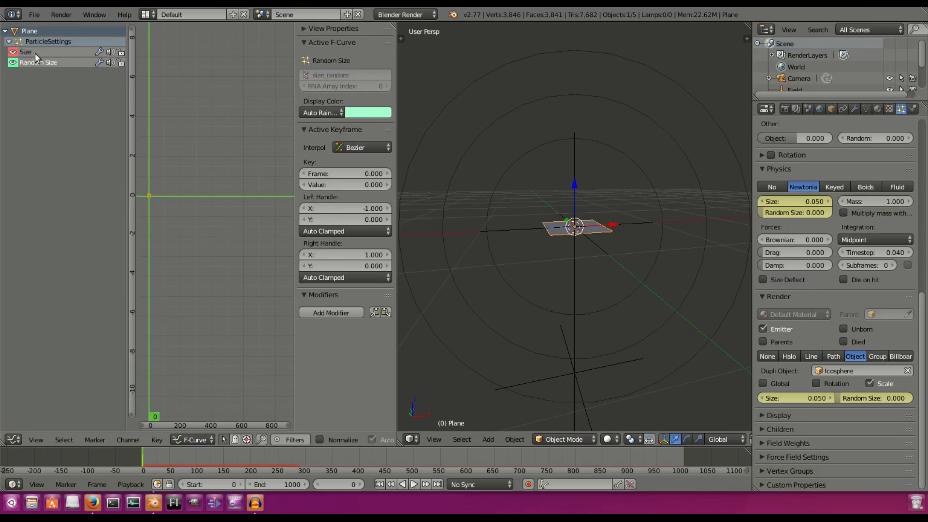
pyautogui.click(35, 53)
pyautogui.click(36, 61)
pyautogui.click(32, 51)
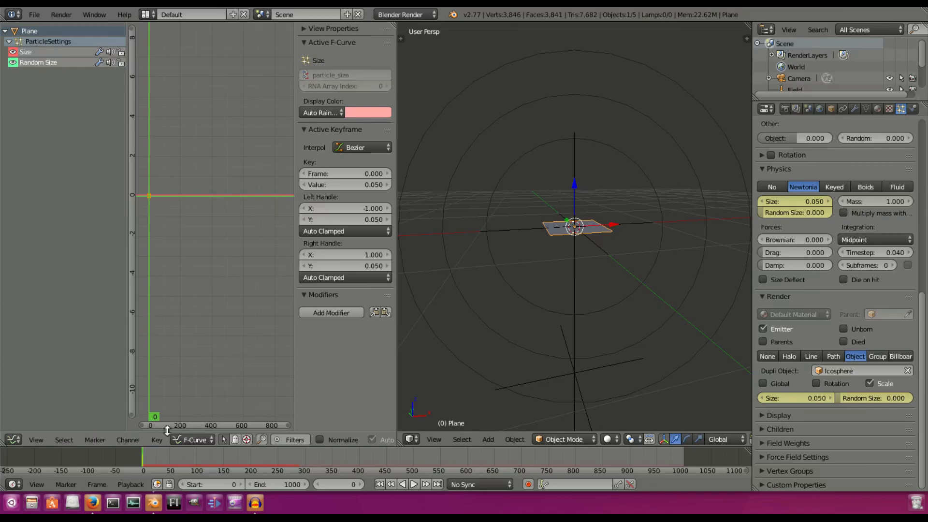
# Bake the sound file TBK Intro SHORT.mp3 to the Size and Random Size F-curves and inspect the resulting waveform.
pyautogui.click(156, 439)
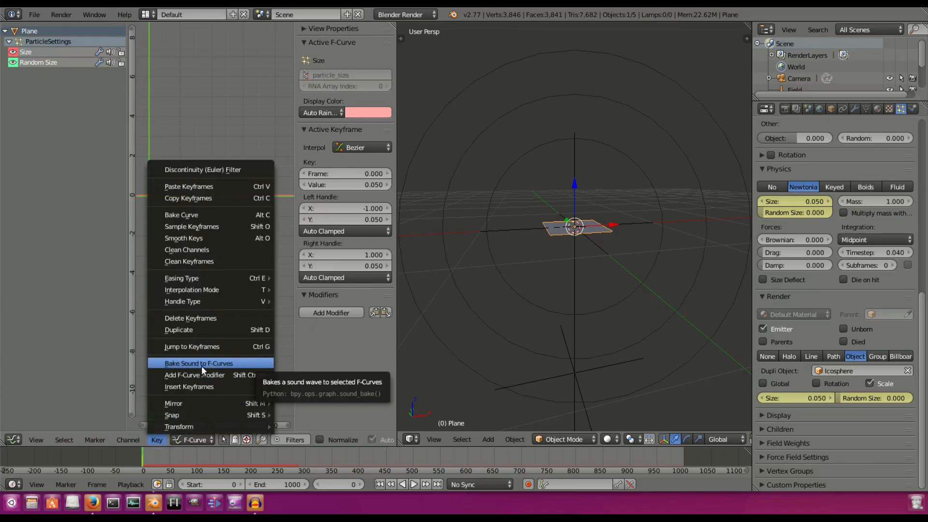
pyautogui.click(253, 361)
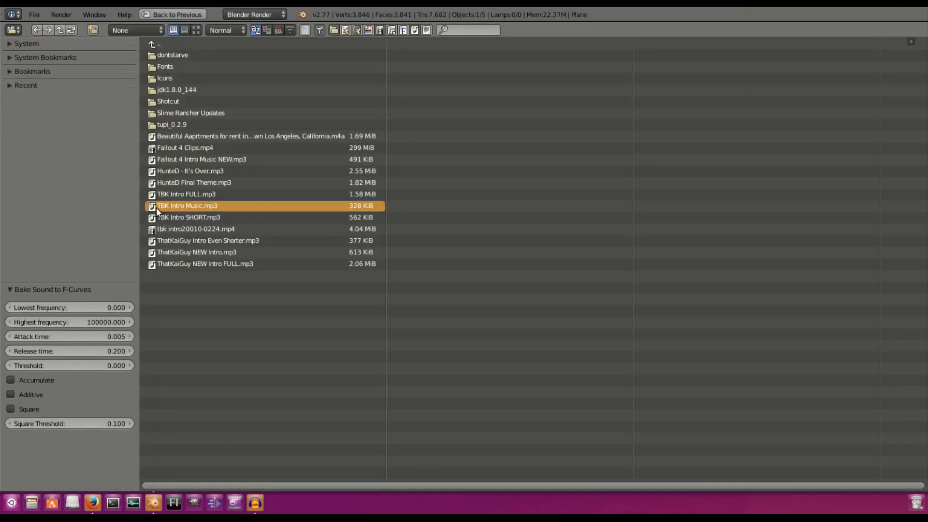
pyautogui.click(193, 219)
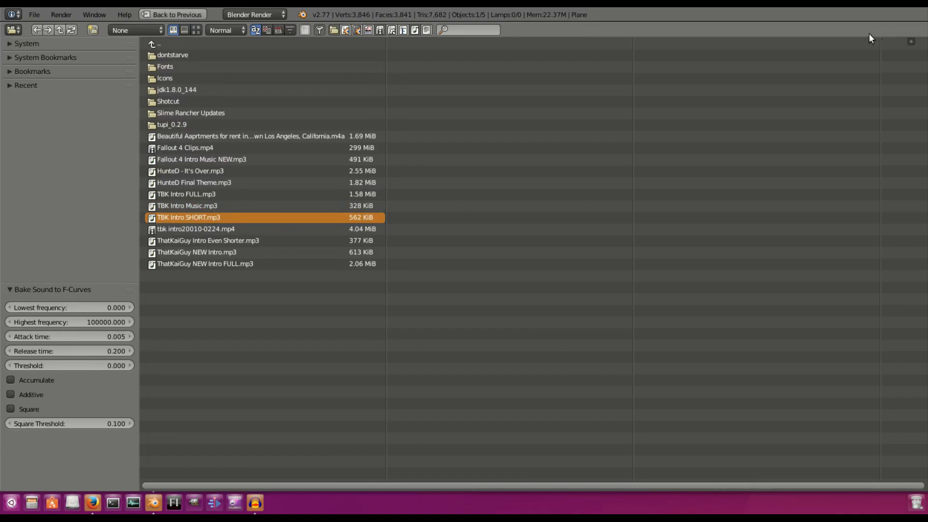
pyautogui.press('Return')
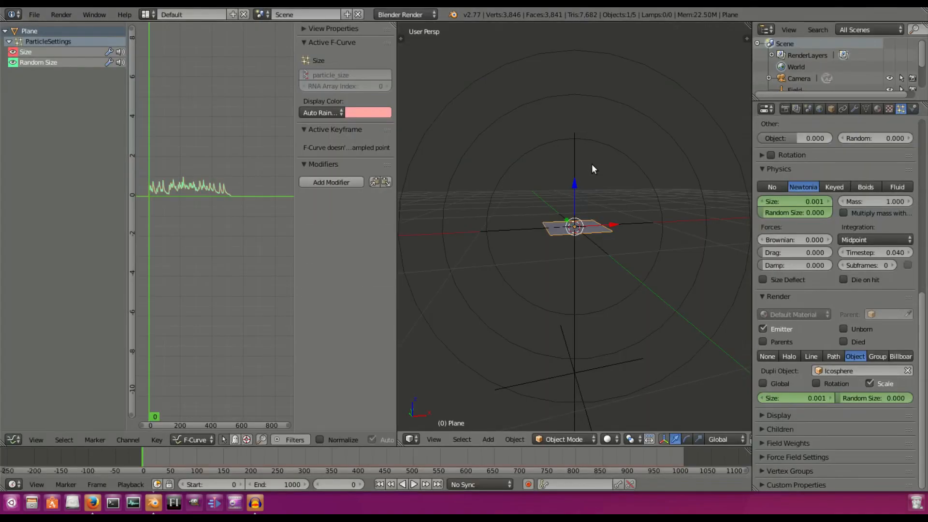
pyautogui.scroll(10, 215, 196)
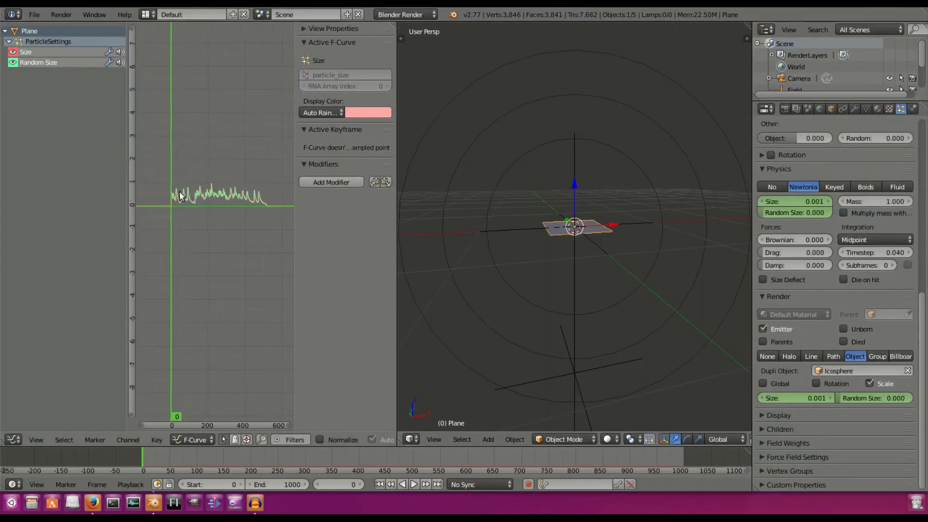
pyautogui.moveTo(197, 127); pyautogui.dragTo(181, 167, button='middle')
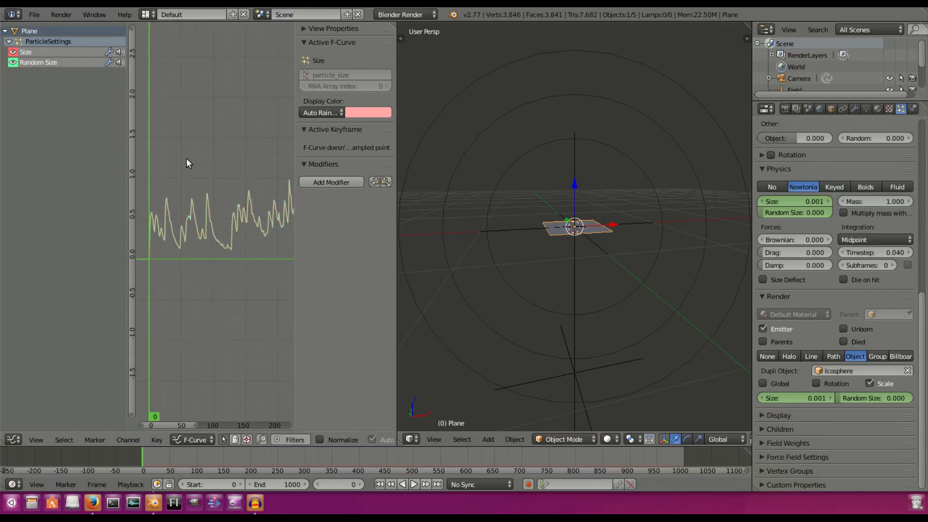
pyautogui.scroll(-3, 208, 222)
pyautogui.scroll(5, 622, 212)
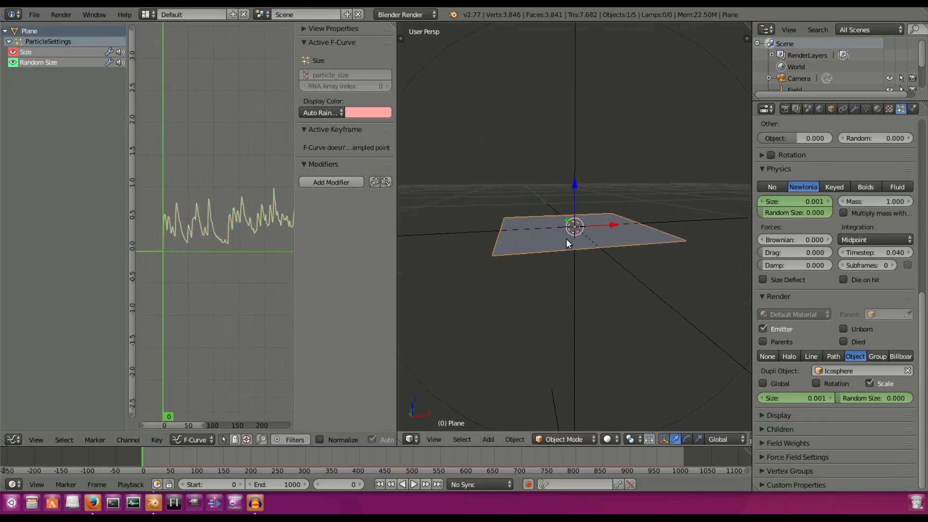
pyautogui.moveTo(556, 249); pyautogui.dragTo(548, 252, button='middle')
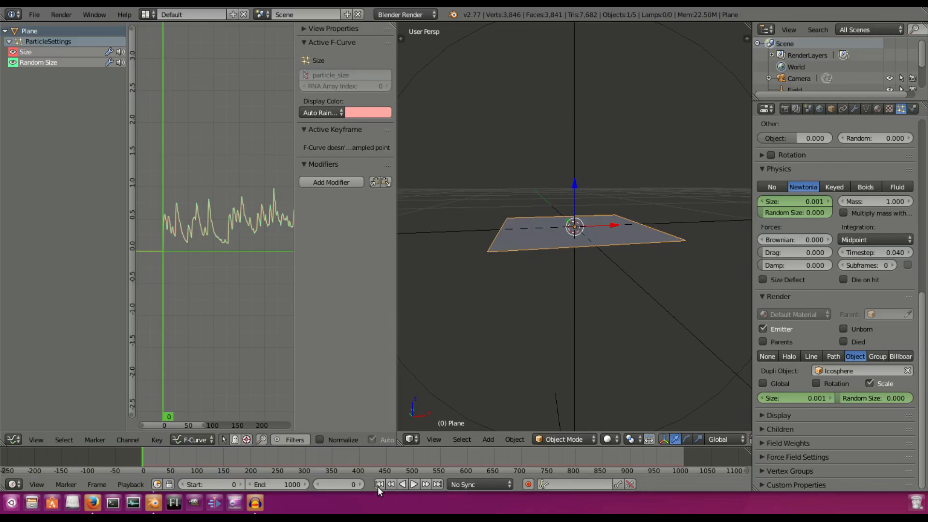
# Split the Graph Editor into two stacked areas and turn the larger one into a Video Sequence Editor.
pyautogui.moveTo(2, 441); pyautogui.dragTo(15, 161)
pyautogui.click(14, 440)
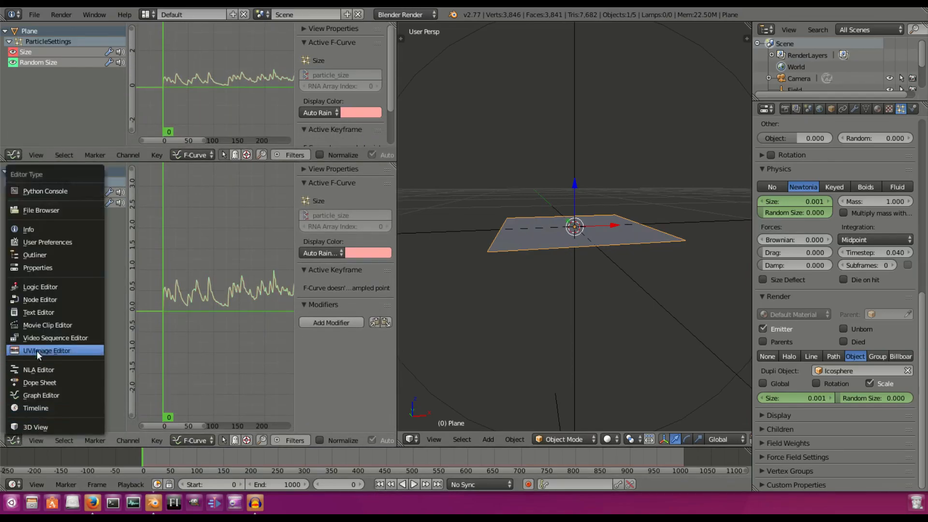
pyautogui.click(54, 333)
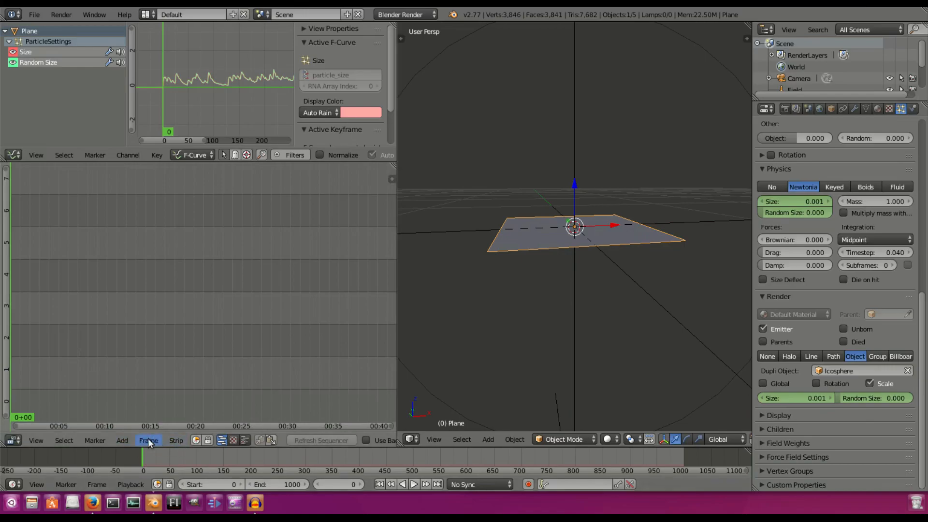
# Add the sound strip TBK Intro SHORT.mp3 to the sequencer and set the scene's end frame to 573.
pyautogui.click(123, 440)
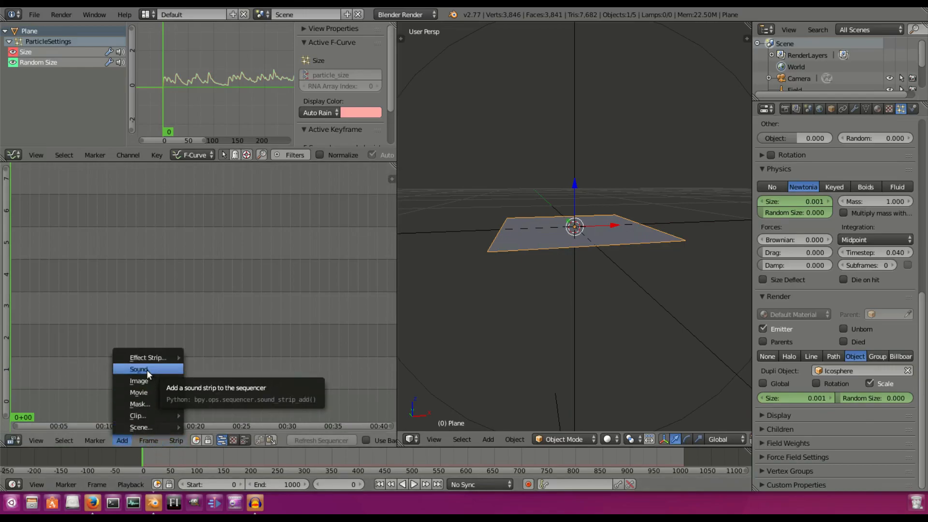
pyautogui.click(162, 370)
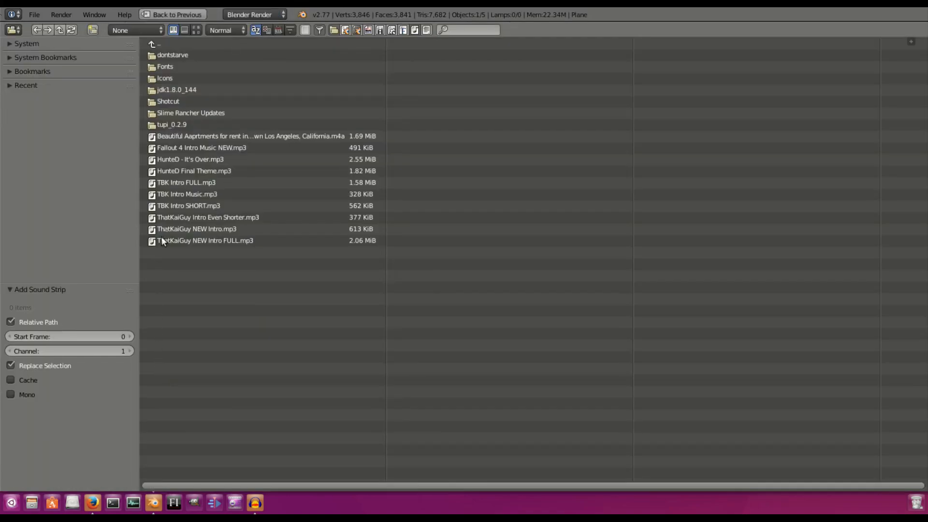
pyautogui.click(232, 205)
pyautogui.click(858, 22)
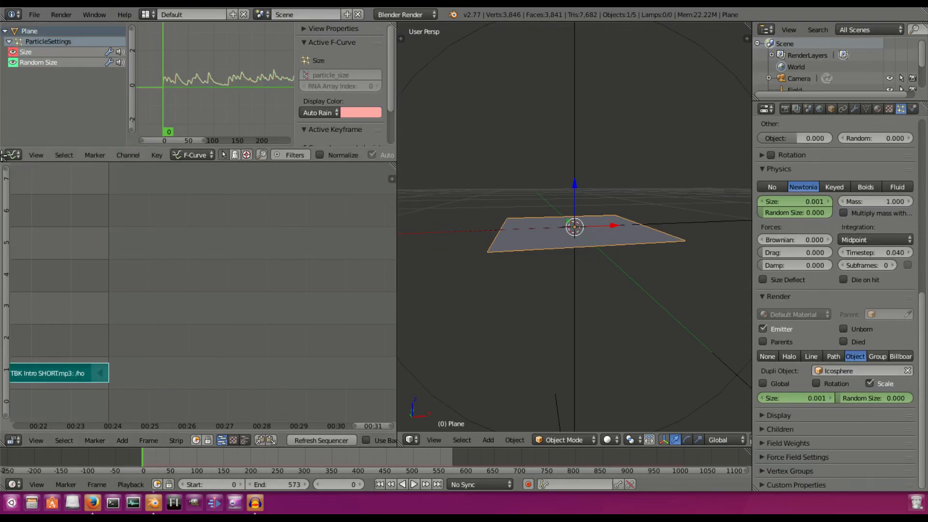
# Merge the sequencer area back into a full-height Graph Editor, fit the curves, and collapse the curve properties region.
pyautogui.moveTo(4, 168); pyautogui.dragTo(234, 265)
pyautogui.press('Home')
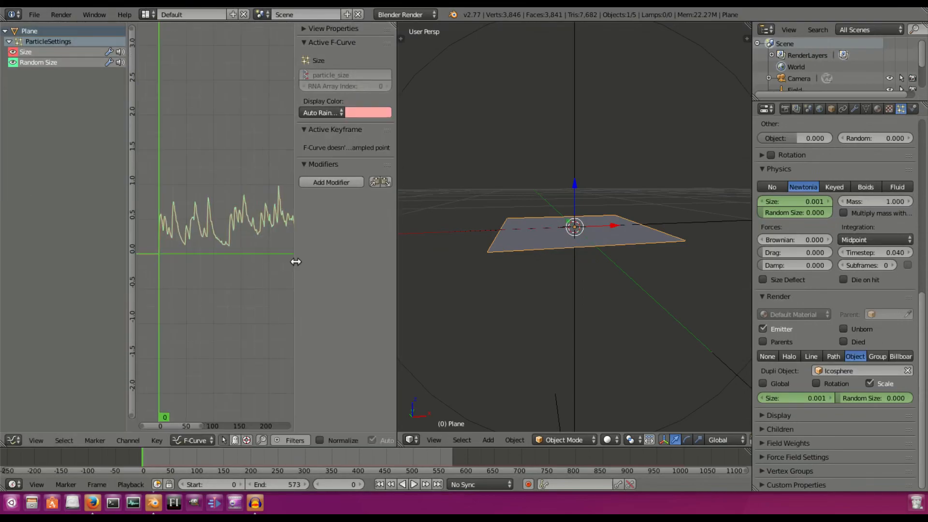
pyautogui.moveTo(295, 261); pyautogui.dragTo(555, 309)
pyautogui.moveTo(299, 281); pyautogui.dragTo(282, 278, button='middle')
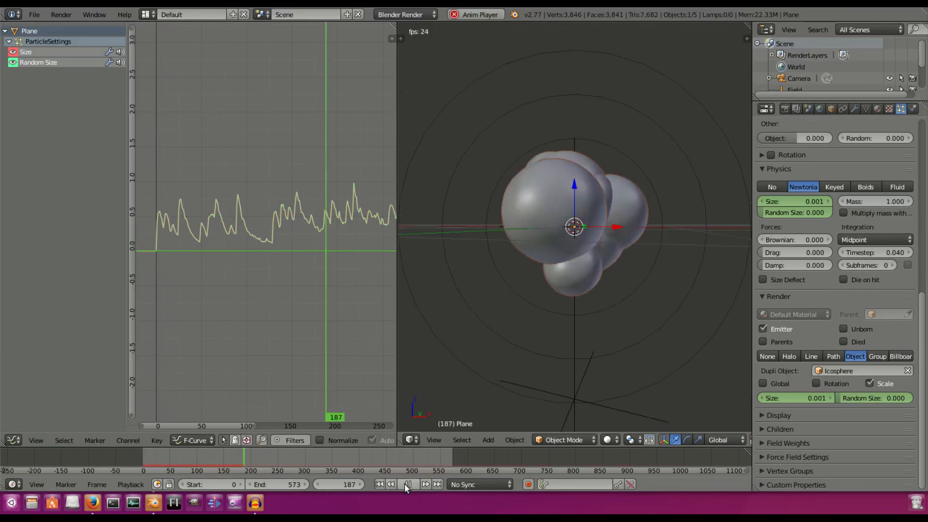
# Play back and scrub the animation, examining how the spheres grow and shrink around the plane from several angles.
pyautogui.moveTo(623, 295); pyautogui.dragTo(650, 276, button='middle')
pyautogui.scroll(2, 604, 232)
pyautogui.moveTo(565, 192); pyautogui.dragTo(634, 181, button='middle')
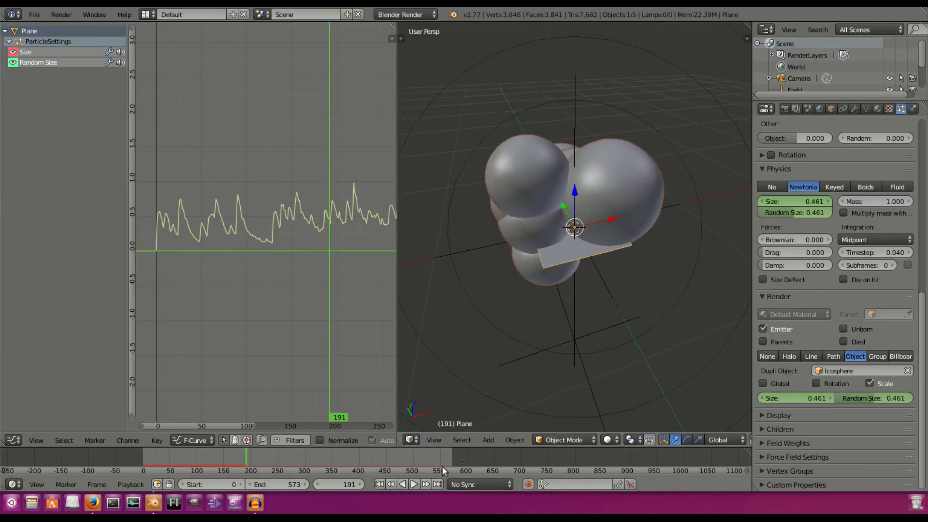
pyautogui.click(381, 484)
pyautogui.moveTo(180, 459); pyautogui.dragTo(255, 454)
# Select the source icosphere in front of the camera and scale it down to shrink the particle spheres.
pyautogui.scroll(-3, 469, 313)
pyautogui.moveTo(469, 313); pyautogui.dragTo(439, 278, button='middle')
pyautogui.scroll(2, 773, 256)
pyautogui.scroll(-5, 700, 273)
pyautogui.scroll(-5, 700, 273)
pyautogui.rightClick(597, 302)
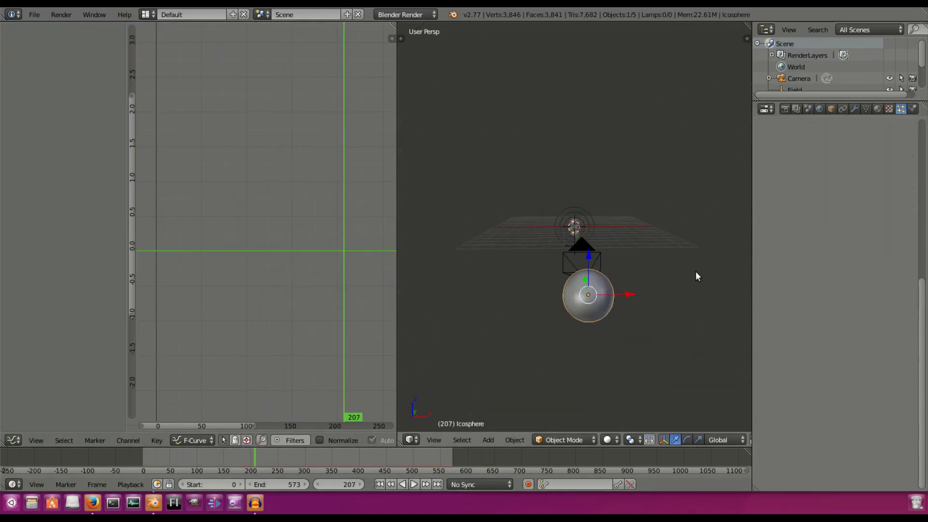
pyautogui.scroll(9, 692, 291)
pyautogui.press('s')
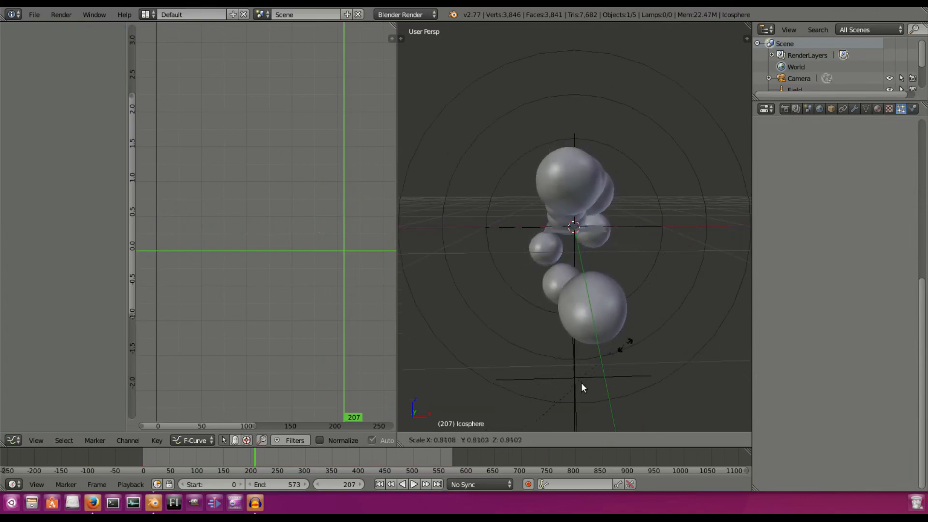
pyautogui.click(637, 151)
pyautogui.scroll(-5, 585, 248)
pyautogui.scroll(7, 585, 219)
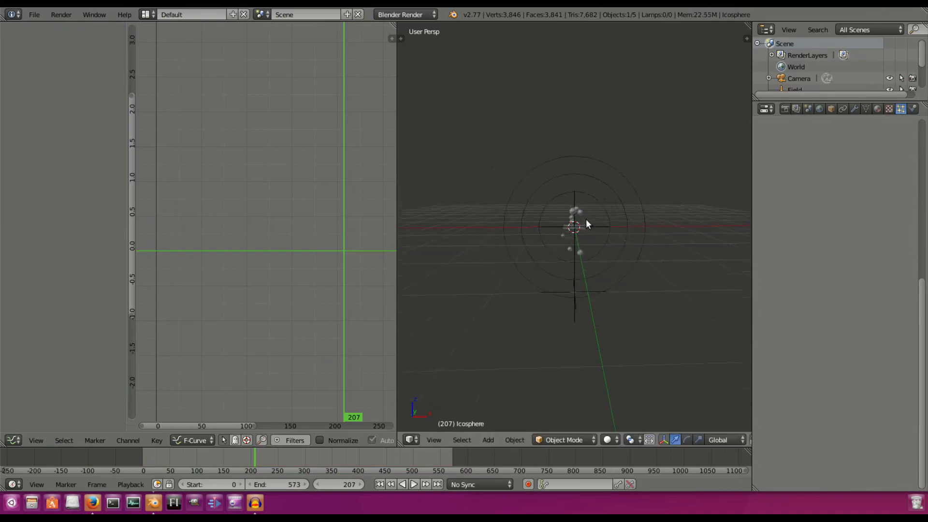
# Replay the animation from the start to check the reduced particle spheres around the plane.
pyautogui.click(378, 484)
pyautogui.click(413, 485)
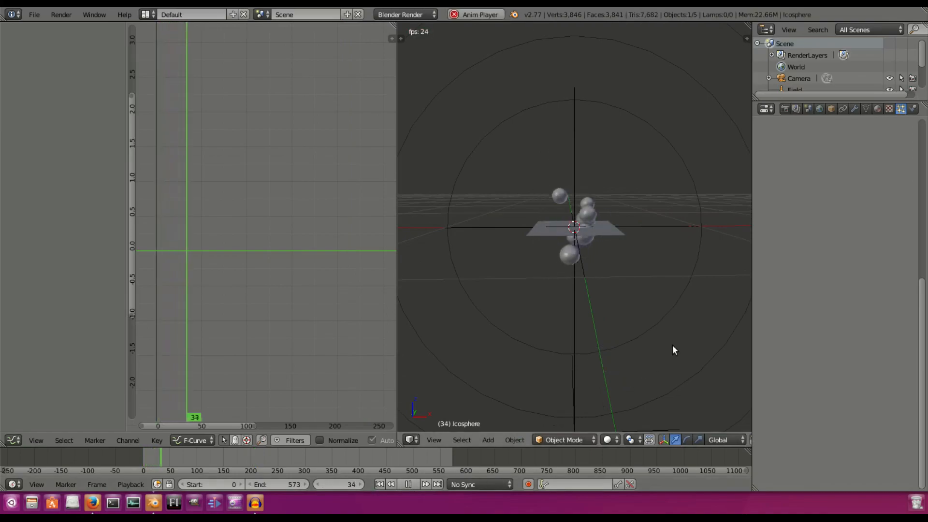
pyautogui.moveTo(670, 333); pyautogui.dragTo(649, 283, button='middle')
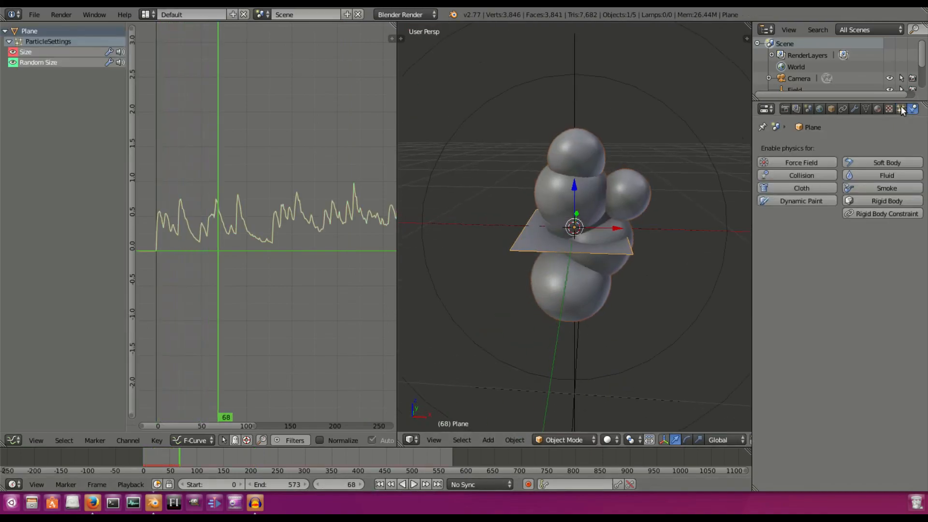
# Turn off Emitter rendering in the plane's particle settings.
pyautogui.click(901, 109)
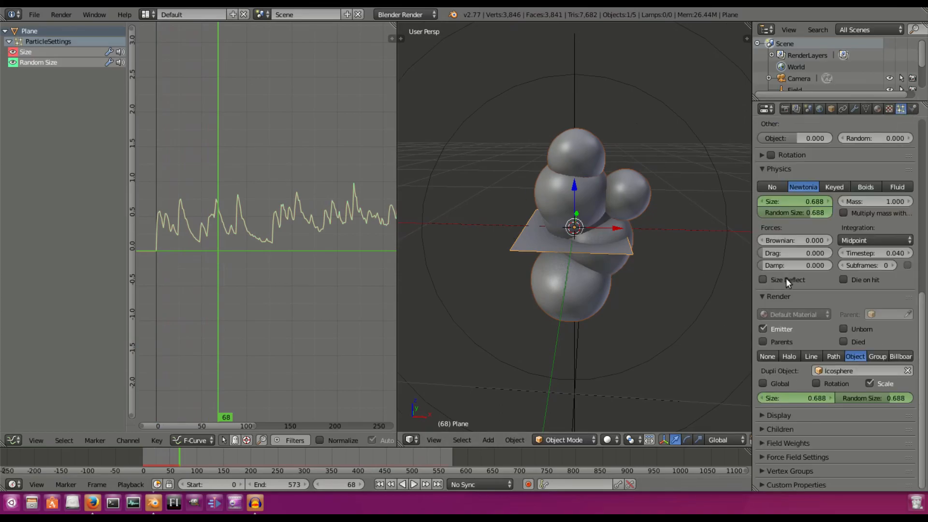
pyautogui.moveTo(609, 271); pyautogui.dragTo(577, 249, button='middle')
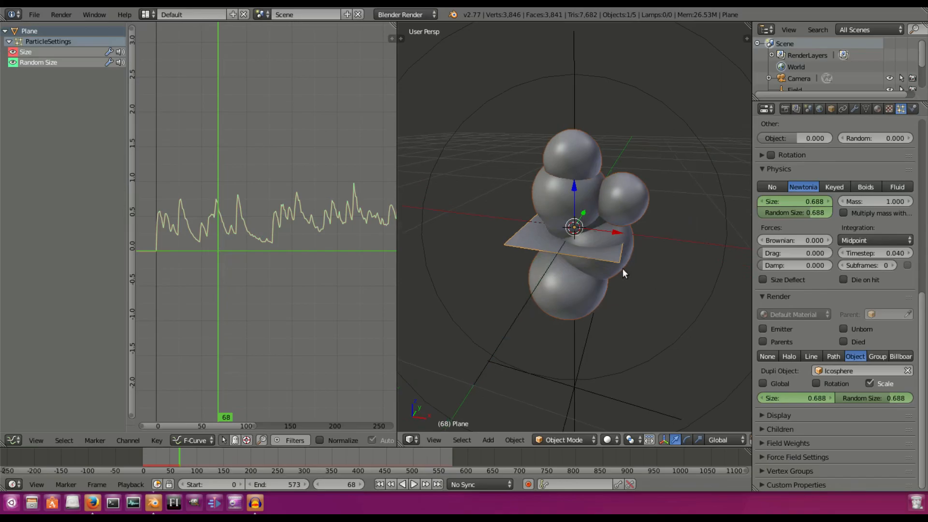
# Look through the camera and move it closer to the particles along the Y axis, to about Y -6.70.
pyautogui.press('KP_0')
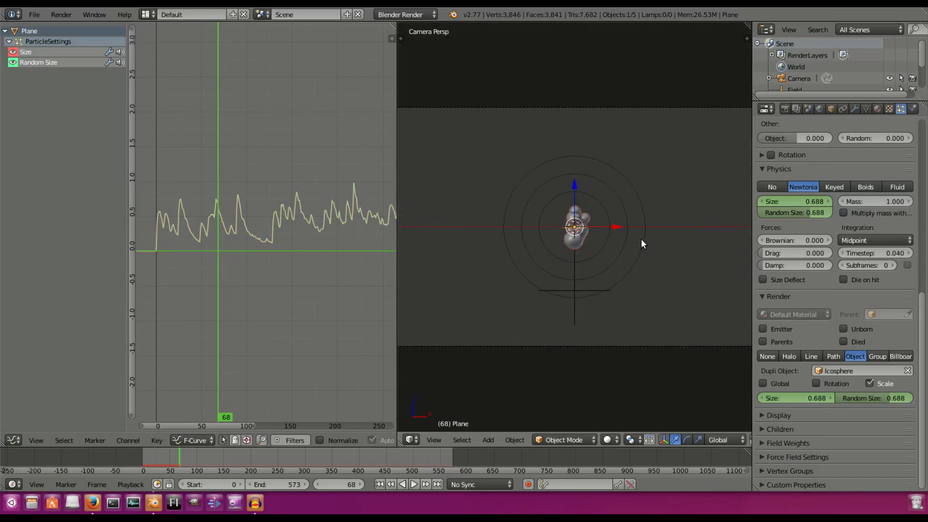
pyautogui.rightClick(659, 311)
pyautogui.press('g')
pyautogui.press('y')
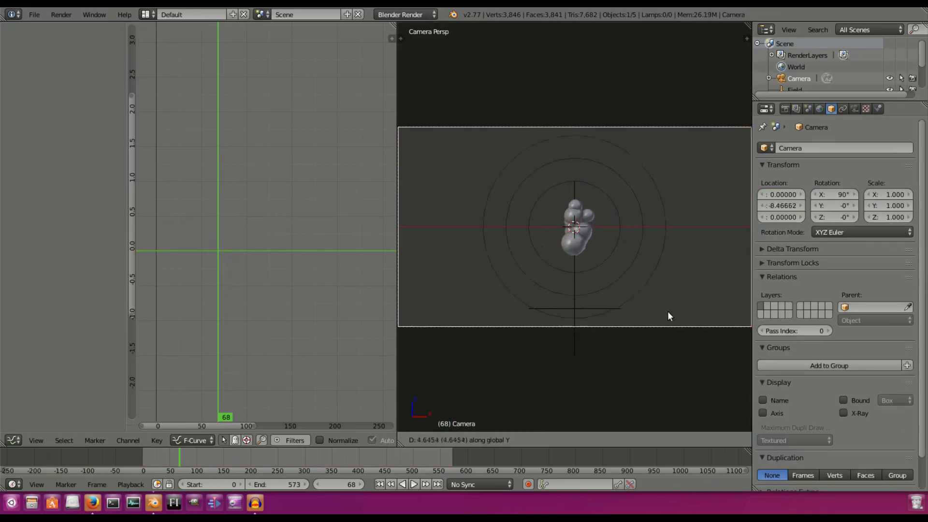
pyautogui.click(665, 309)
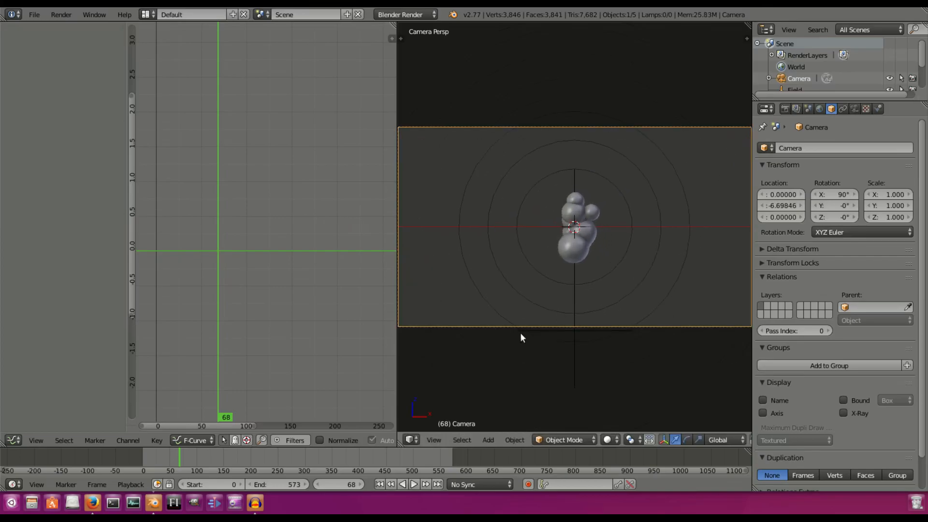
# Play the animation from the start through the camera and examine the framing of the particle cluster.
pyautogui.click(381, 485)
pyautogui.click(414, 485)
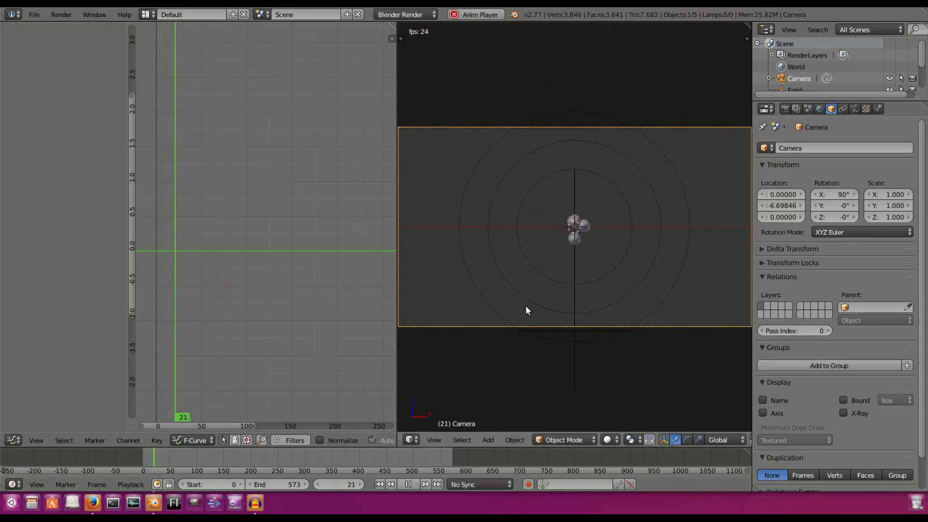
pyautogui.scroll(3, 532, 304)
pyautogui.rightClick(560, 261)
pyautogui.scroll(-5, 575, 296)
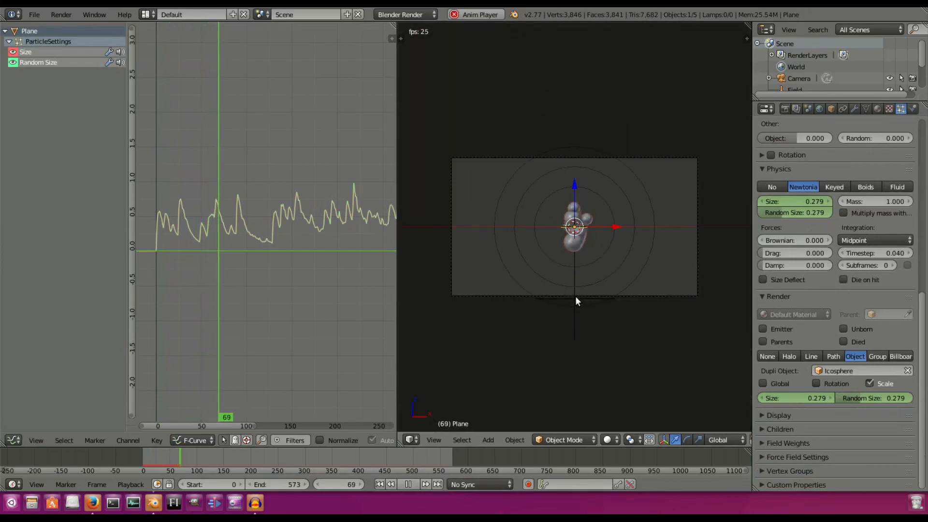
pyautogui.moveTo(575, 296); pyautogui.dragTo(562, 296, button='middle')
pyautogui.scroll(-5, 562, 297)
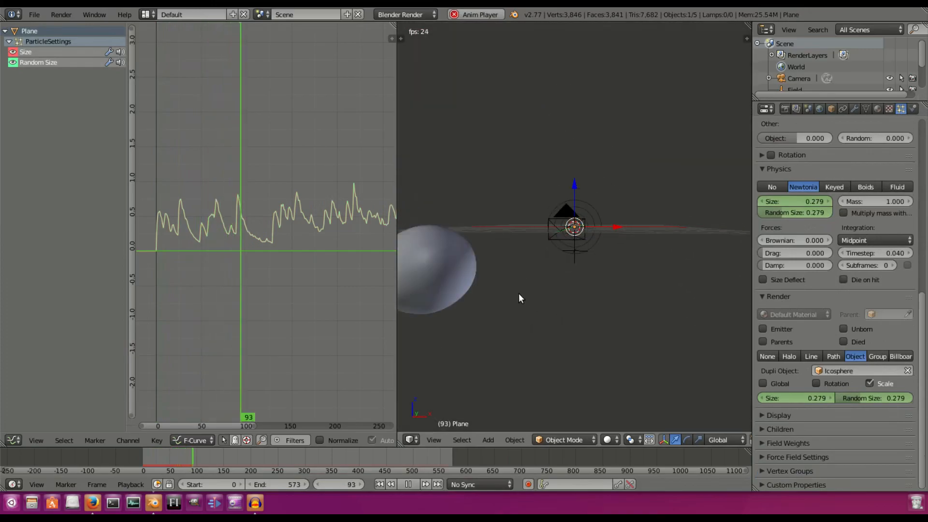
# Select the source icosphere, return to the camera view and stop playback at frame 200.
pyautogui.rightClick(457, 284)
pyautogui.scroll(5, 572, 249)
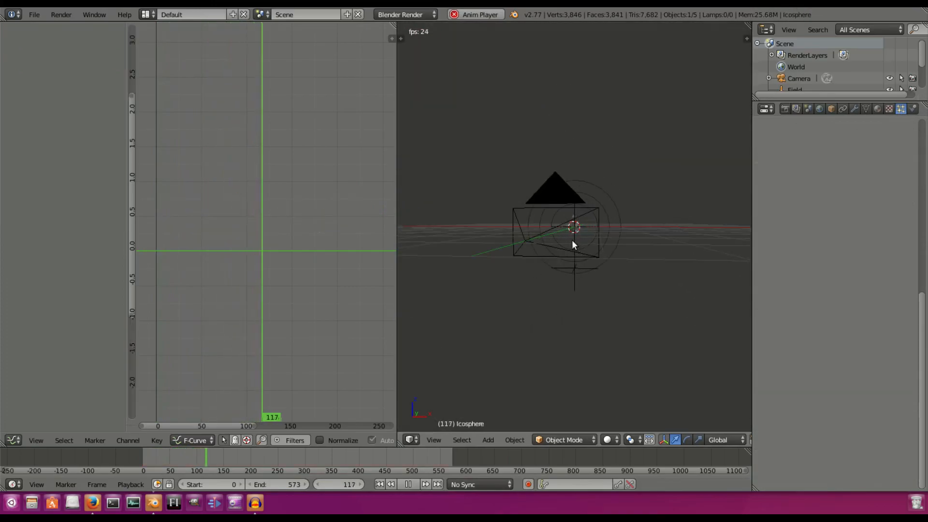
pyautogui.press('KP_0')
pyautogui.scroll(3, 571, 248)
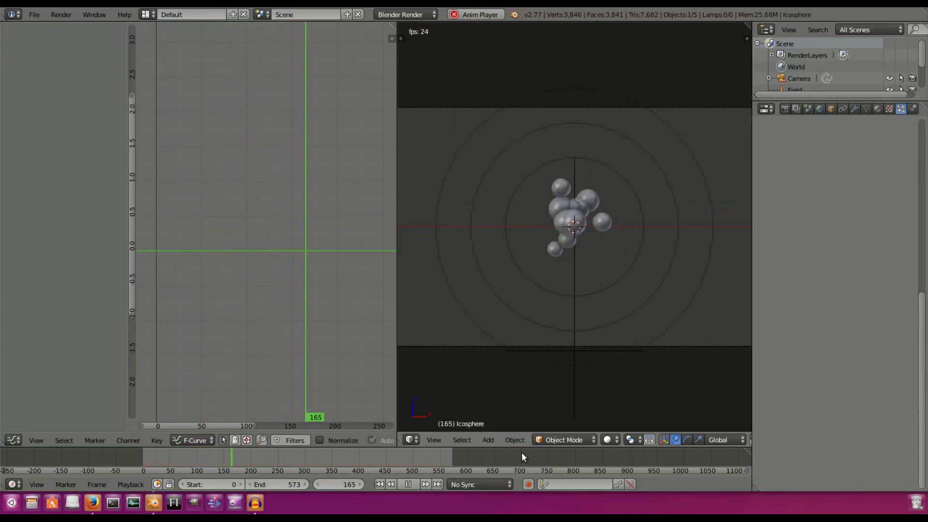
pyautogui.click(413, 485)
pyautogui.keyDown('shift'); pyautogui.moveTo(583, 248); pyautogui.dragTo(667, 254, button='middle'); pyautogui.keyUp('shift')
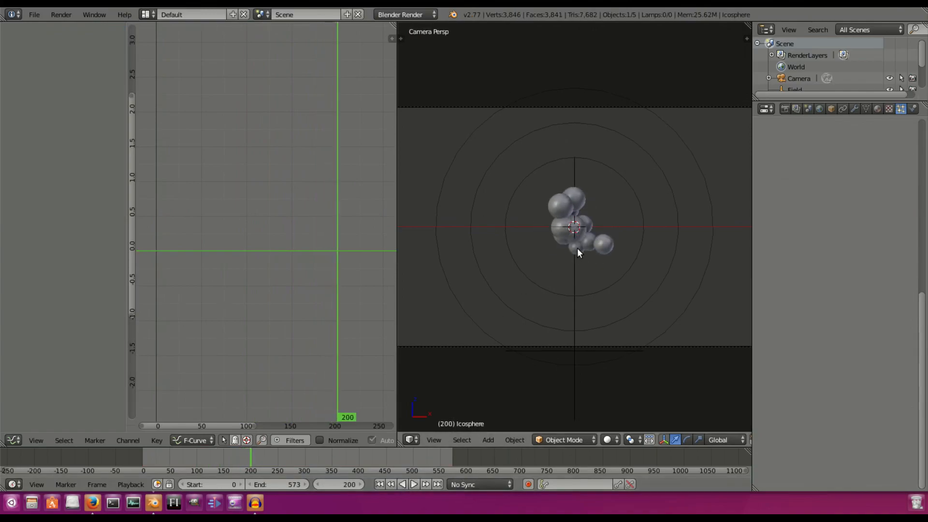
# Change the Graph Editor area into a Node Editor and collapse its empty side region.
pyautogui.click(8, 441)
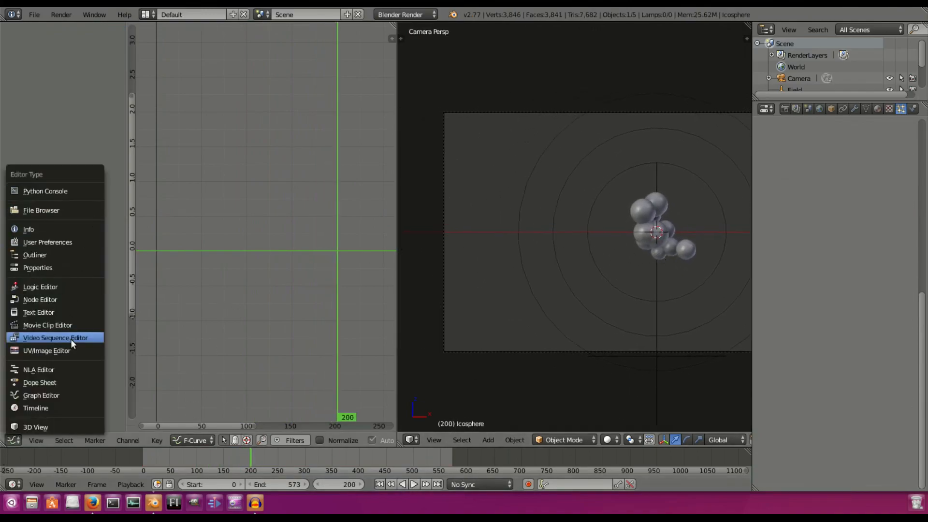
pyautogui.click(12, 439)
pyautogui.click(38, 299)
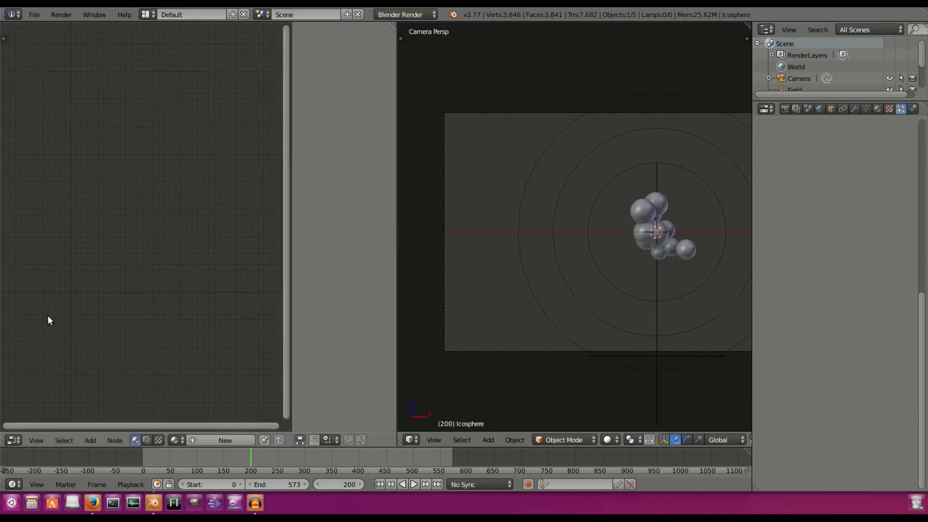
pyautogui.moveTo(294, 370); pyautogui.dragTo(382, 404)
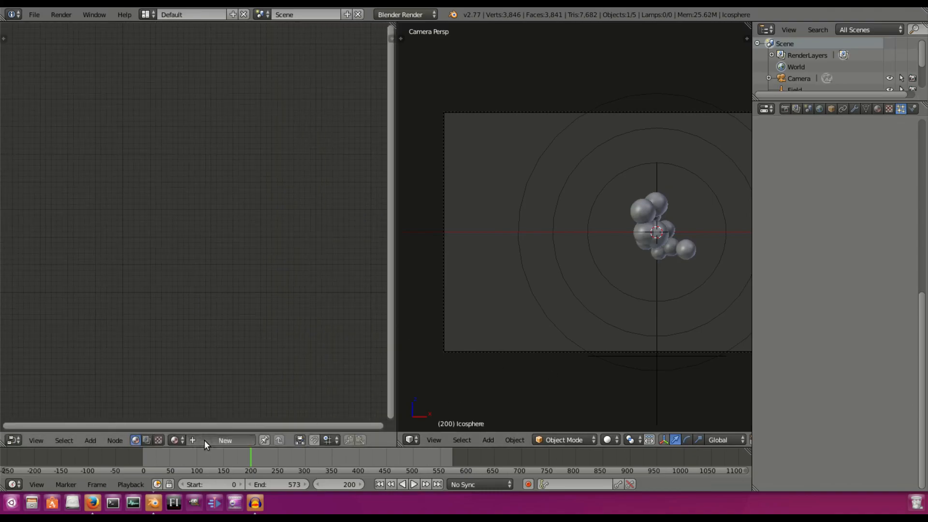
# Create a new material on the icosphere and enable Use Nodes.
pyautogui.click(225, 440)
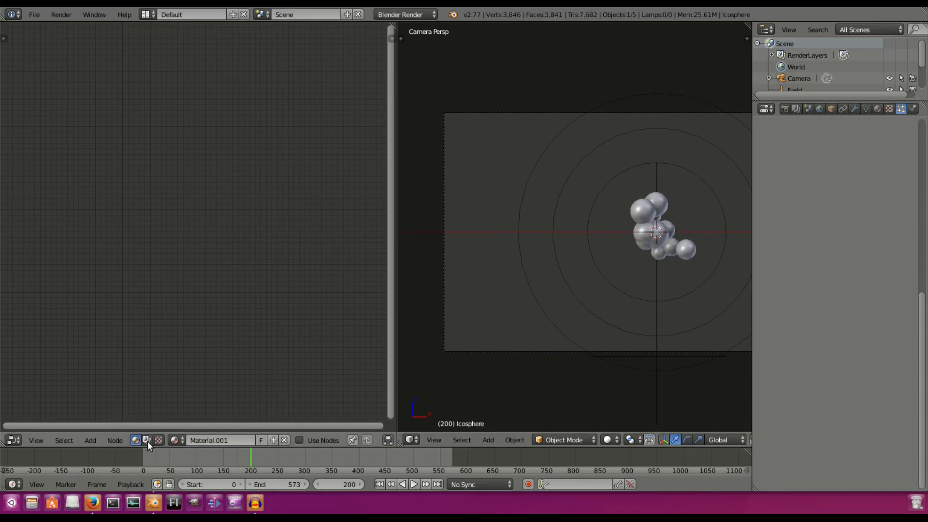
pyautogui.click(299, 440)
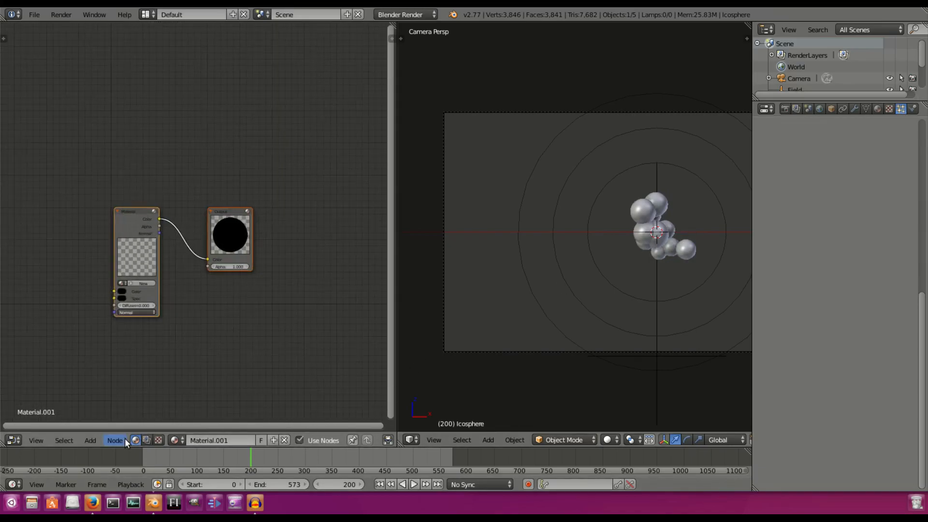
# Check the scene around the camera, return to the camera view and switch the render engine to Cycles Render.
pyautogui.moveTo(645, 233); pyautogui.dragTo(622, 251, button='middle')
pyautogui.scroll(-8, 622, 251)
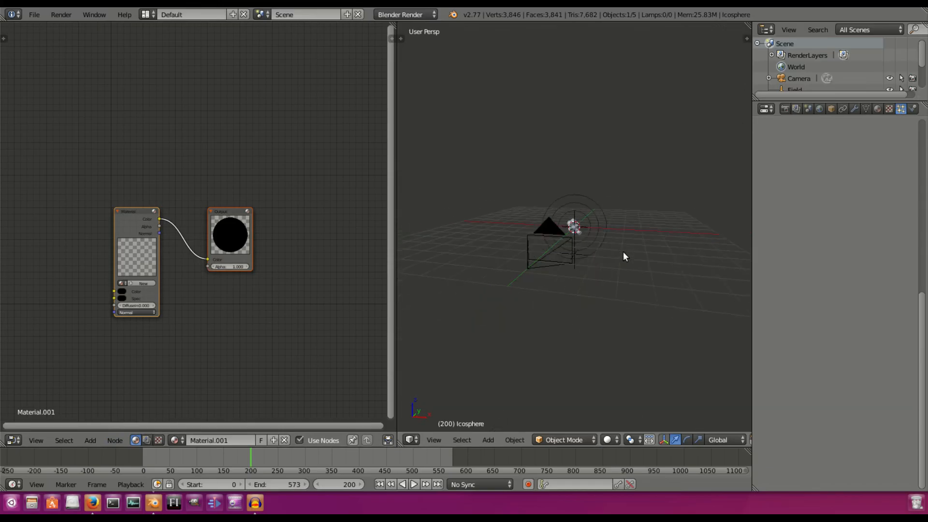
pyautogui.scroll(6, 617, 251)
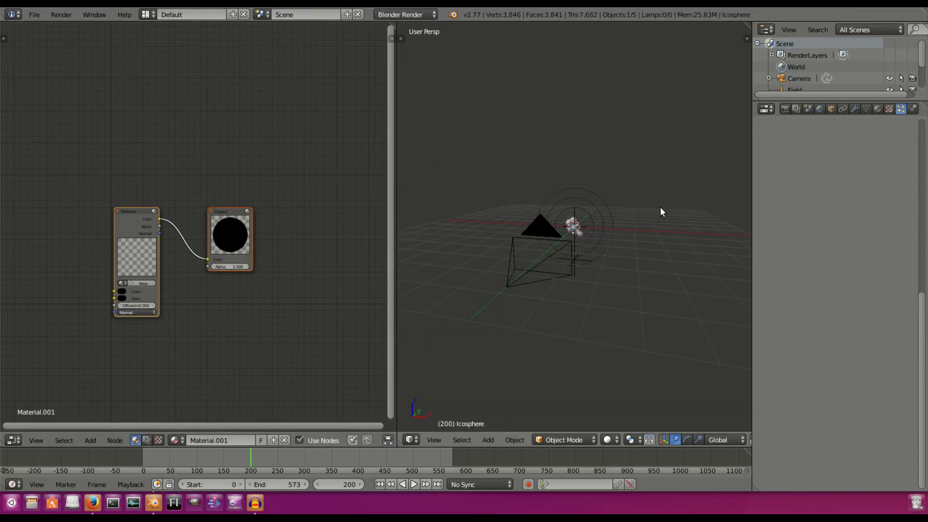
pyautogui.press('KP_0')
pyautogui.click(420, 15)
pyautogui.click(431, 55)
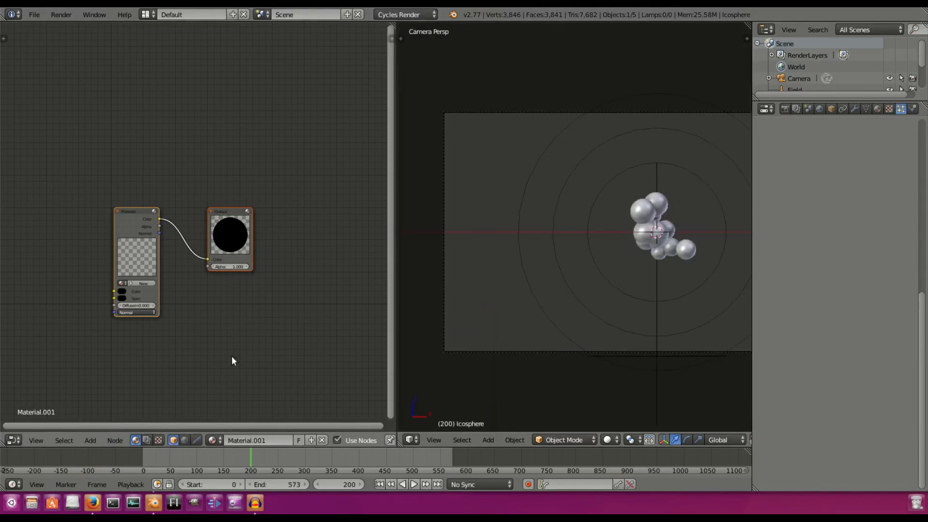
# Replace the icosphere's material with a new Cycles node material and position its Diffuse BSDF node beside the Material Output.
pyautogui.click(322, 440)
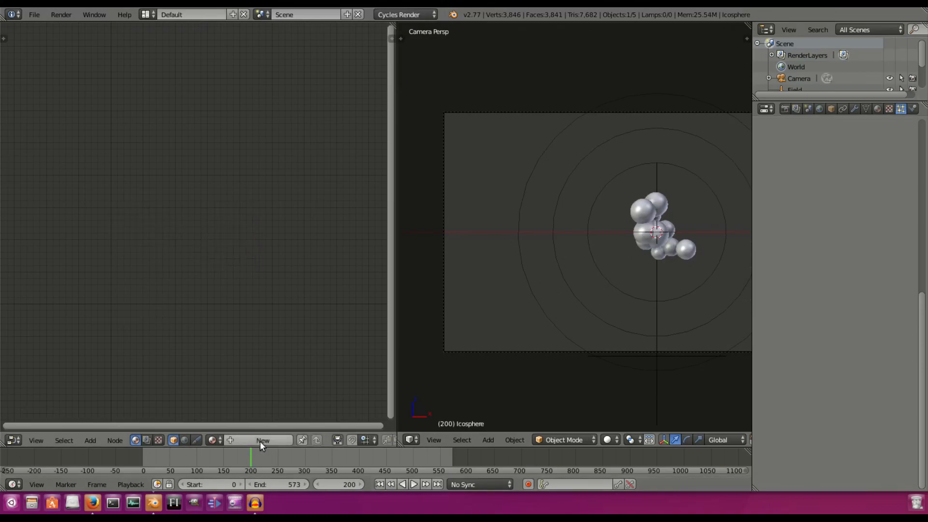
pyautogui.click(262, 440)
pyautogui.moveTo(200, 222); pyautogui.dragTo(302, 210, button='middle')
pyautogui.moveTo(211, 147); pyautogui.dragTo(282, 185, button='middle')
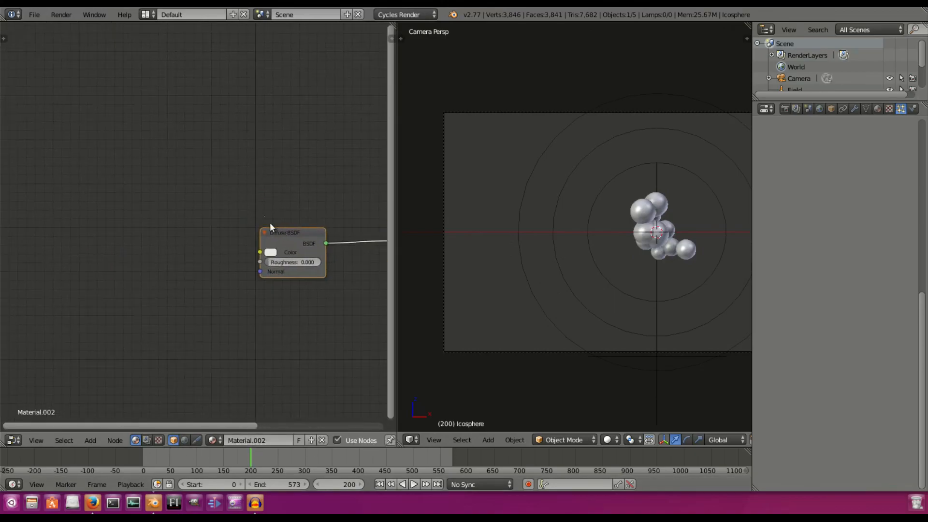
pyautogui.moveTo(272, 222); pyautogui.dragTo(209, 214, button='middle')
pyautogui.click(225, 221)
pyautogui.moveTo(225, 219); pyautogui.dragTo(209, 216)
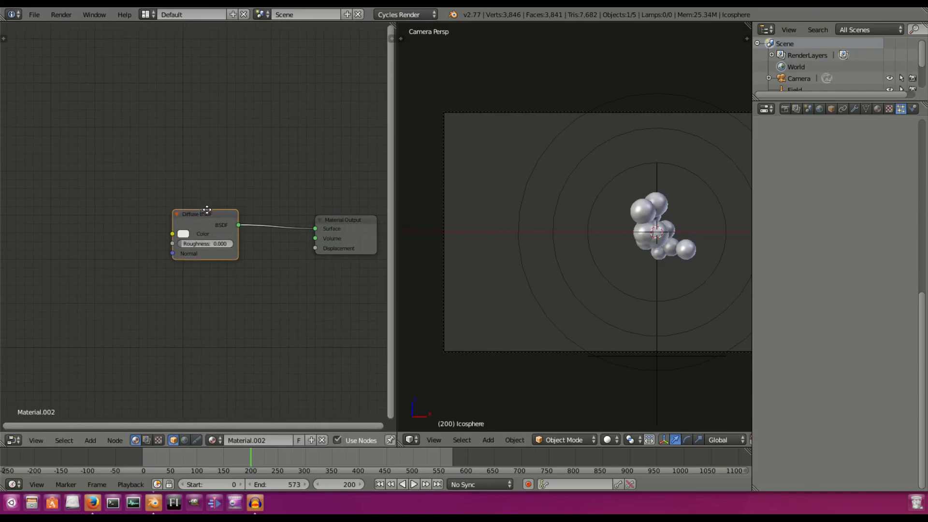
# Add a ColorRamp converter node and place it in front of the Diffuse BSDF node.
pyautogui.click(91, 437)
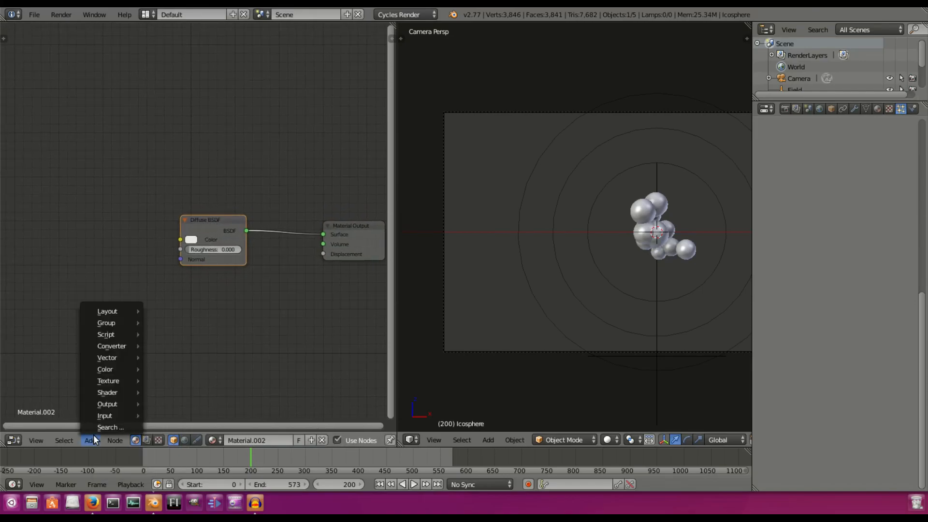
pyautogui.moveTo(106, 392)
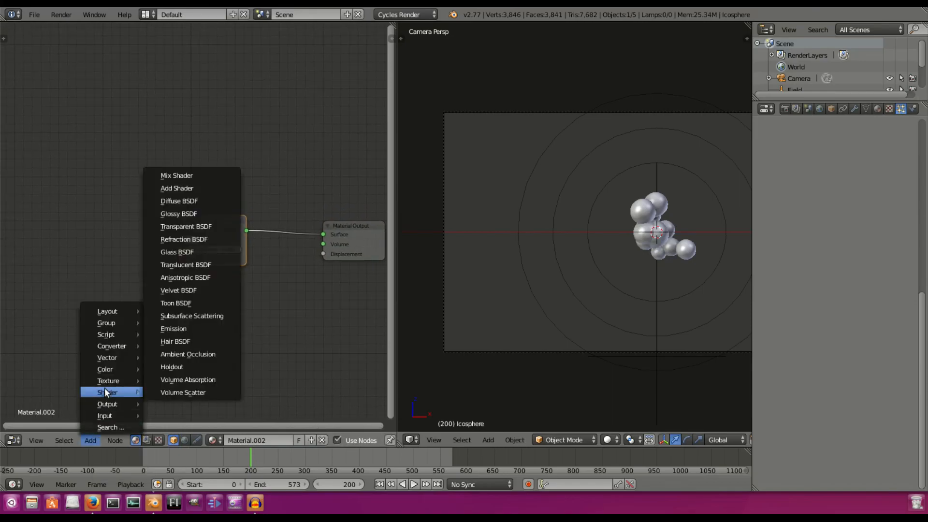
pyautogui.moveTo(117, 337)
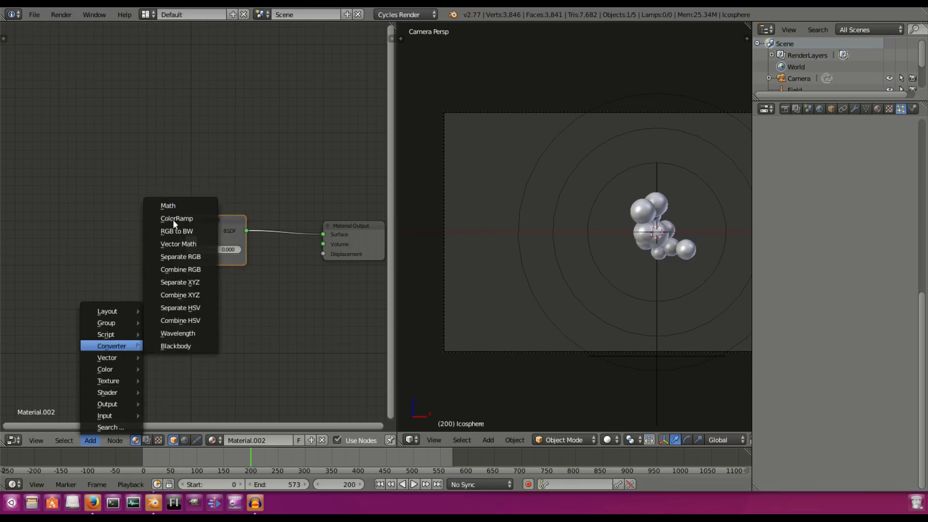
pyautogui.click(184, 218)
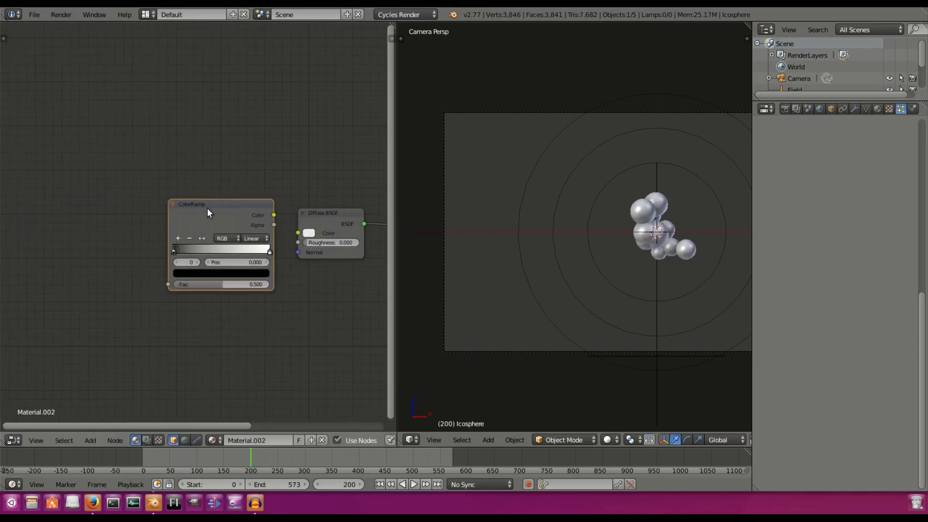
pyautogui.click(199, 208)
# Add a Particle Info input node and place it in front of the ColorRamp node.
pyautogui.click(92, 440)
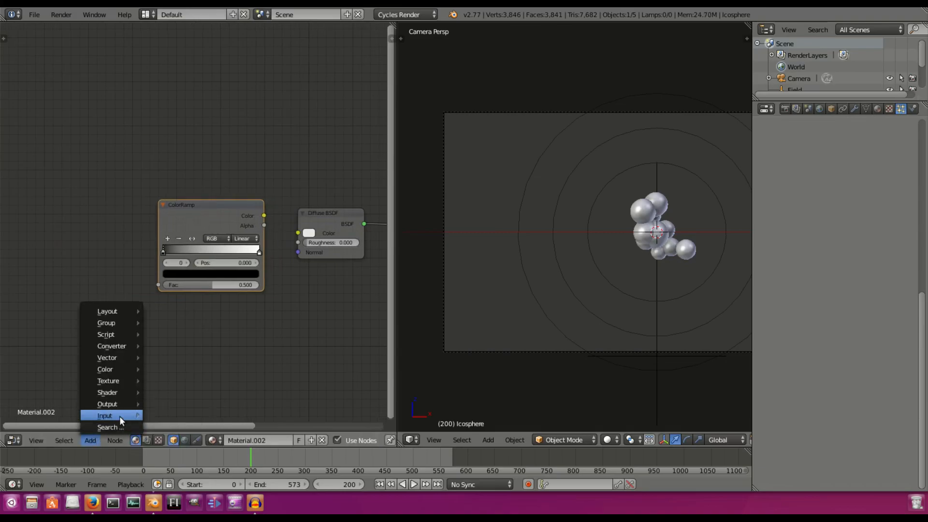
pyautogui.moveTo(119, 416)
pyautogui.click(178, 390)
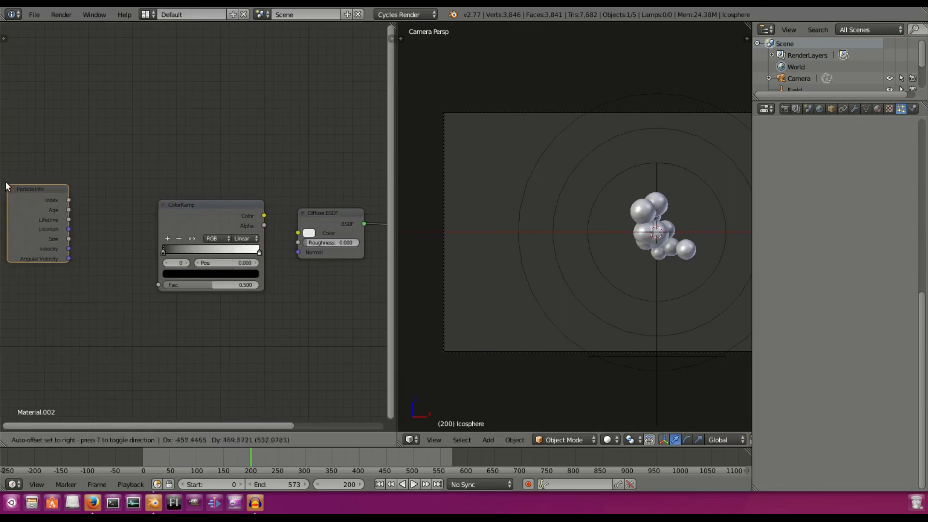
pyautogui.click(47, 208)
pyautogui.moveTo(217, 238); pyautogui.dragTo(182, 238, button='middle')
pyautogui.moveTo(50, 216); pyautogui.dragTo(62, 217)
pyautogui.click(62, 218)
pyautogui.moveTo(160, 227); pyautogui.dragTo(155, 220, button='middle')
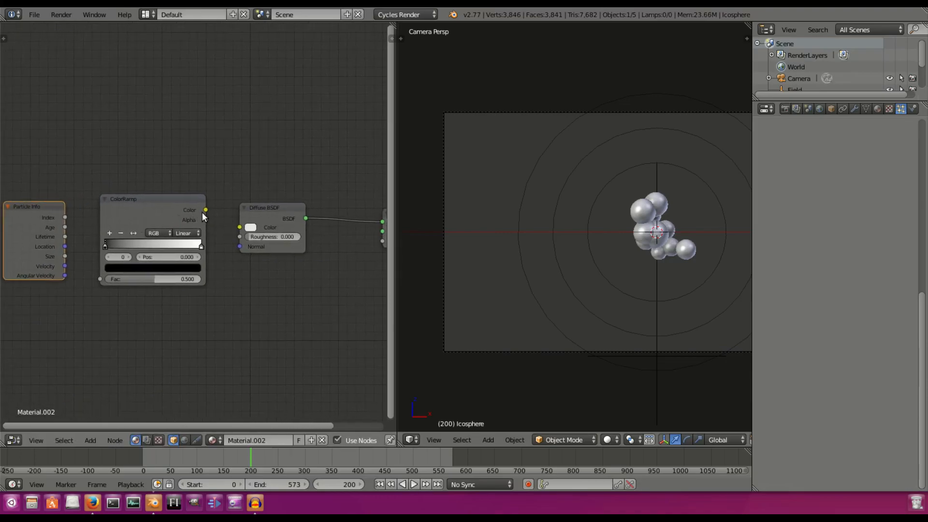
# Link the ColorRamp's Color output to the Diffuse BSDF's Color input and tidy the spacing between the nodes.
pyautogui.moveTo(207, 211); pyautogui.dragTo(240, 228)
pyautogui.moveTo(251, 228); pyautogui.dragTo(267, 227, button='middle')
pyautogui.moveTo(291, 211); pyautogui.dragTo(308, 212)
pyautogui.moveTo(316, 213); pyautogui.dragTo(199, 215, button='middle')
pyautogui.click(327, 216)
pyautogui.moveTo(327, 216); pyautogui.dragTo(311, 214)
pyautogui.moveTo(103, 254); pyautogui.dragTo(298, 253, button='middle')
pyautogui.click(132, 207)
pyautogui.moveTo(133, 206); pyautogui.dragTo(127, 203)
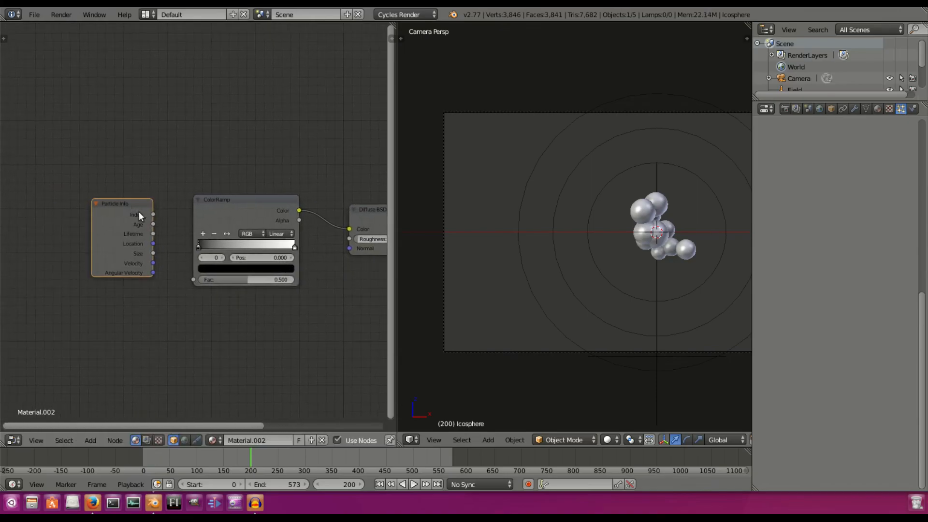
# Link the Particle Info node's Size output to the ColorRamp's Fac input.
pyautogui.moveTo(153, 253); pyautogui.dragTo(195, 278)
pyautogui.moveTo(219, 320); pyautogui.dragTo(180, 328, button='middle')
pyautogui.moveTo(95, 216)
pyautogui.mouseDown()
pyautogui.moveTo(106, 214)
pyautogui.moveTo(93, 217)
pyautogui.mouseUp()
# Preview the scene in Rendered shading with Ambient Occlusion enabled and a black, node-based world background.
pyautogui.click(610, 439)
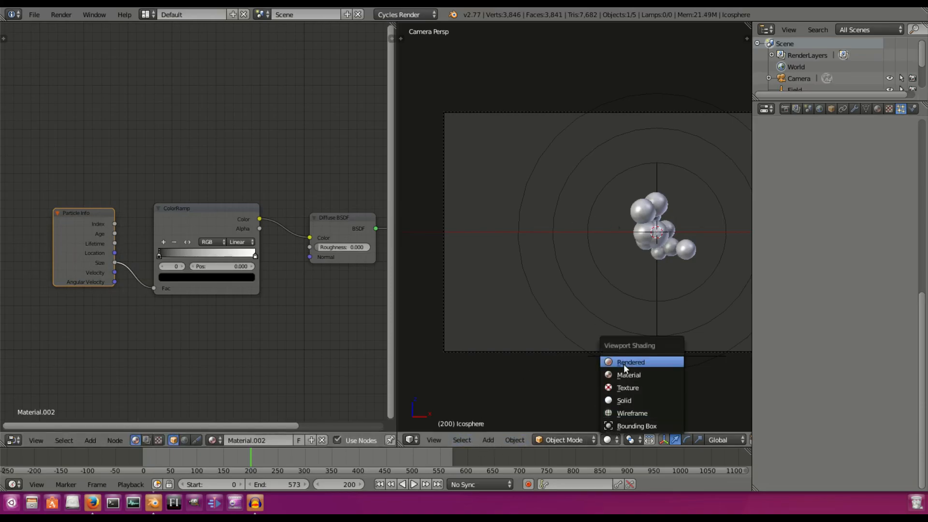
pyautogui.click(623, 364)
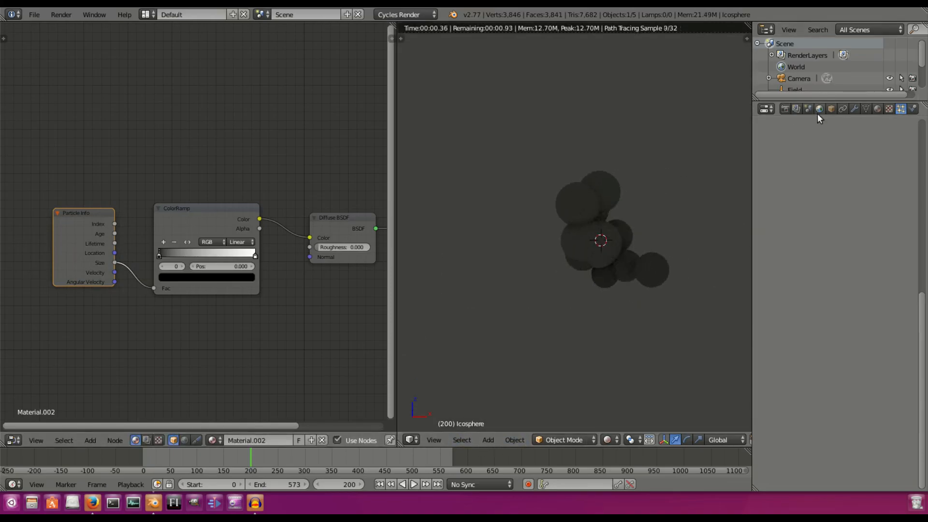
pyautogui.click(819, 109)
pyautogui.click(772, 243)
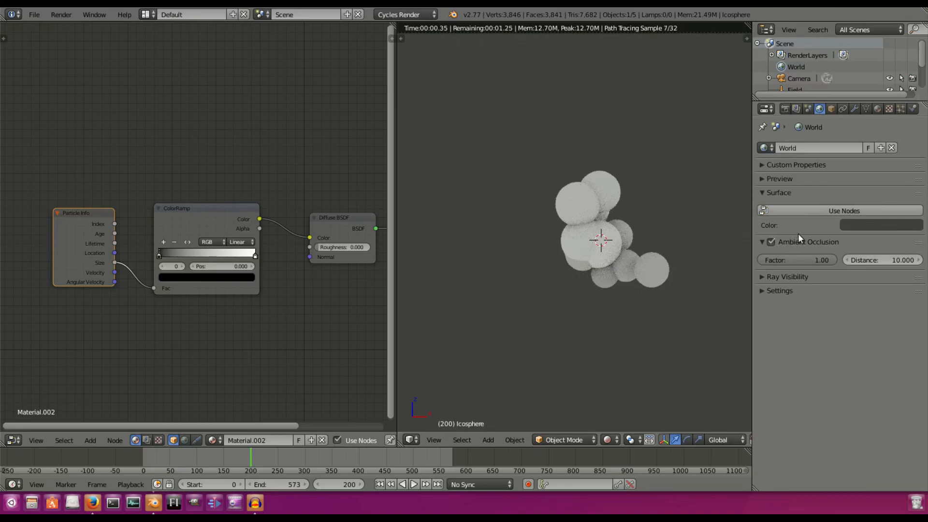
pyautogui.click(863, 211)
pyautogui.click(866, 229)
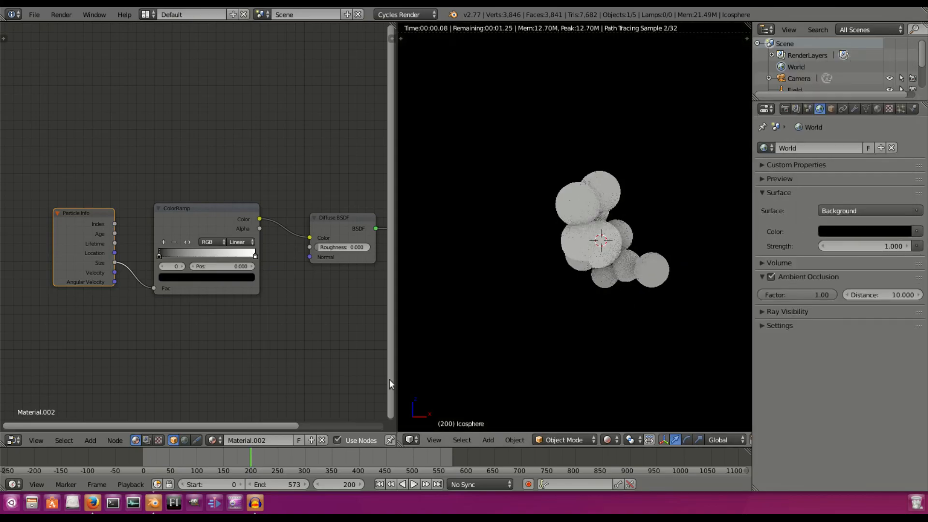
# Rewind to frame 0 and play the animation in the rendered viewport, stopping once several particles have grown.
pyautogui.scroll(3, 611, 317)
pyautogui.moveTo(247, 462); pyautogui.dragTo(186, 454)
pyautogui.click(380, 484)
pyautogui.click(413, 484)
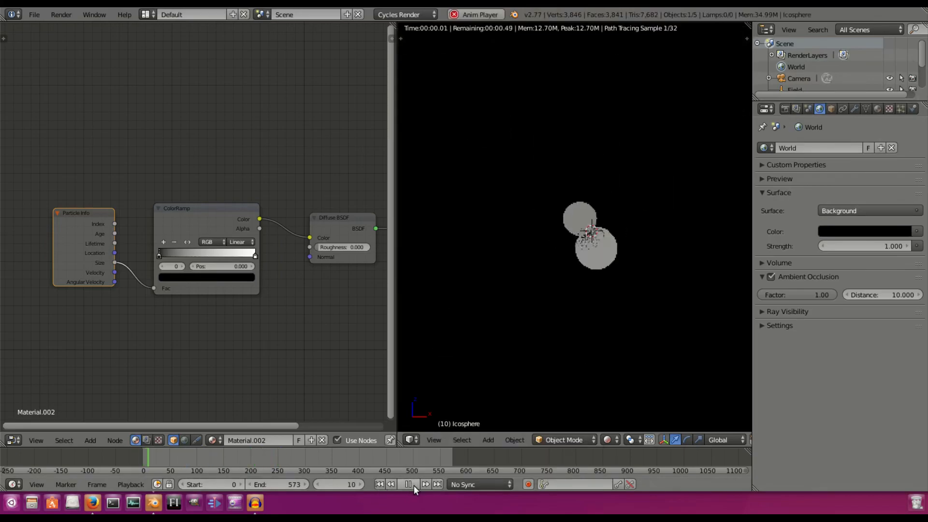
pyautogui.click(414, 484)
# Change the ColorRamp's end stop at position 1.000 from white to a slightly pinkish red.
pyautogui.scroll(1, 210, 323)
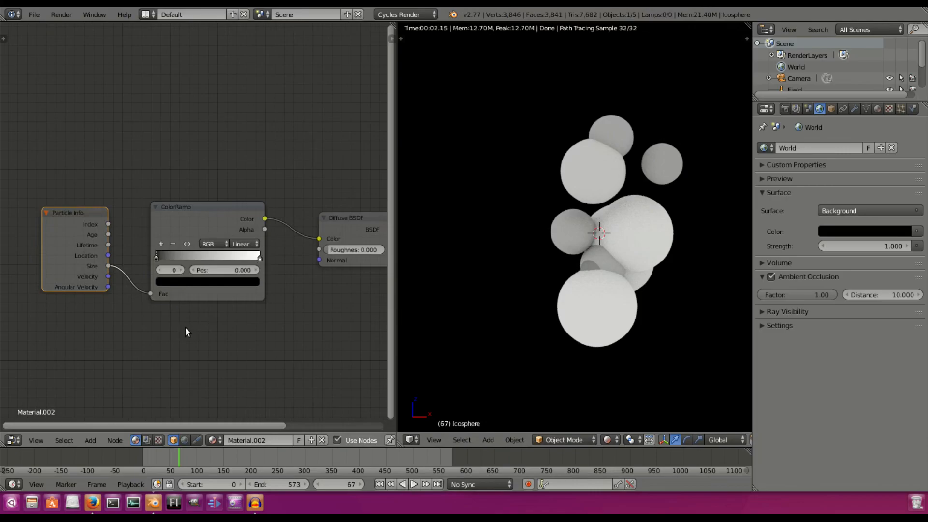
pyautogui.moveTo(187, 331); pyautogui.dragTo(177, 334, button='middle')
pyautogui.moveTo(149, 259); pyautogui.dragTo(89, 265)
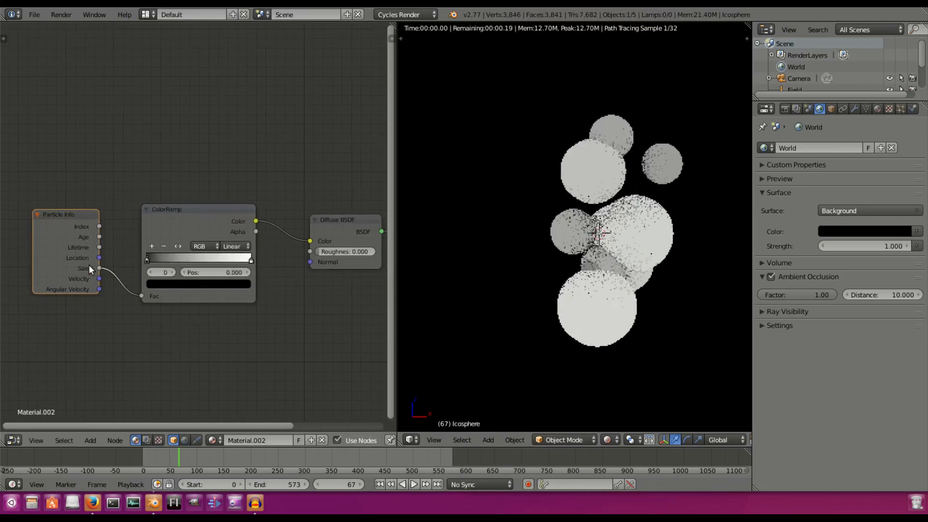
pyautogui.click(250, 259)
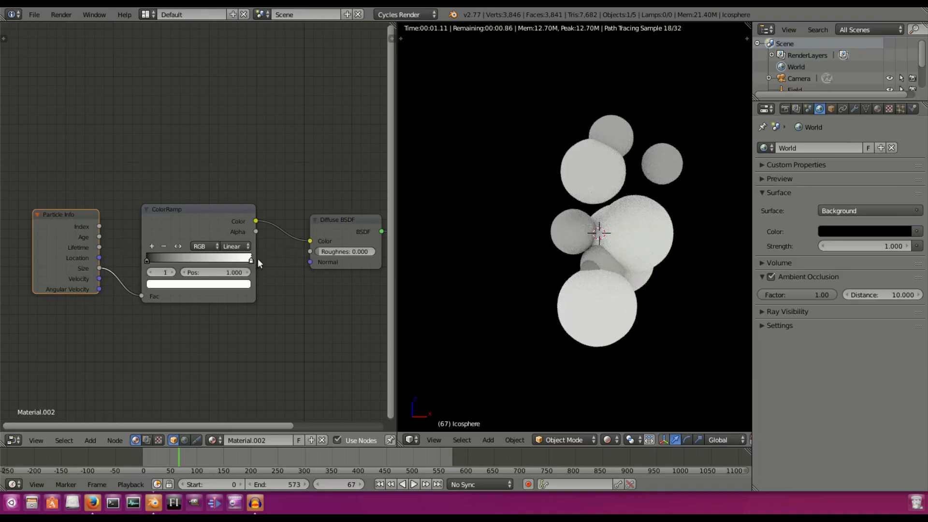
pyautogui.click(205, 284)
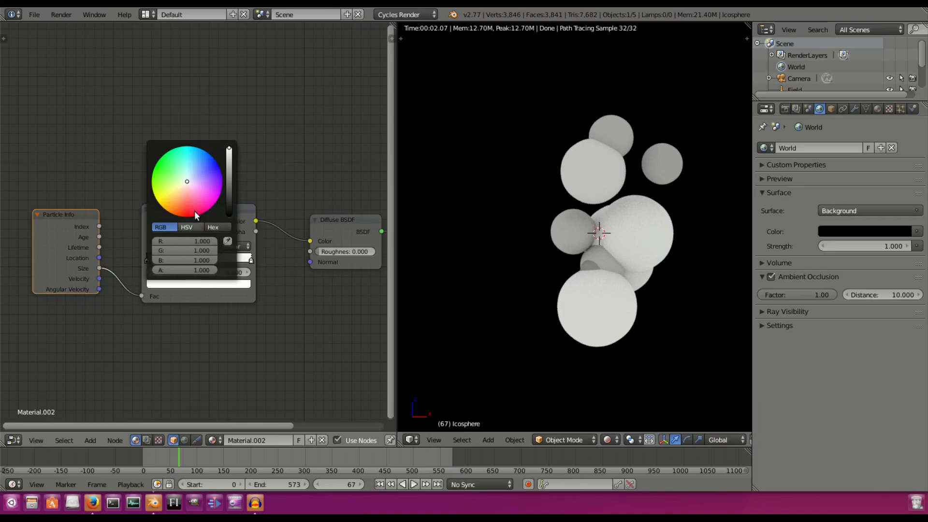
pyautogui.click(226, 284)
pyautogui.click(192, 217)
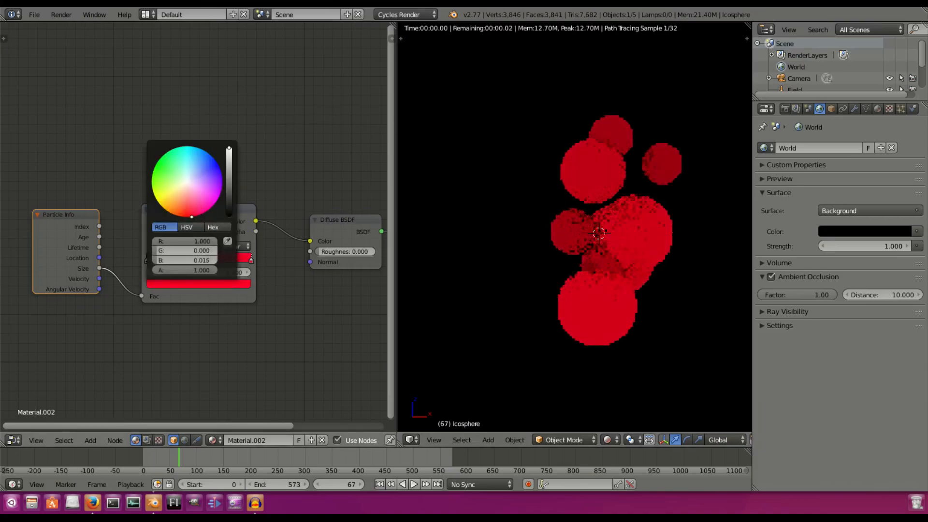
pyautogui.click(197, 216)
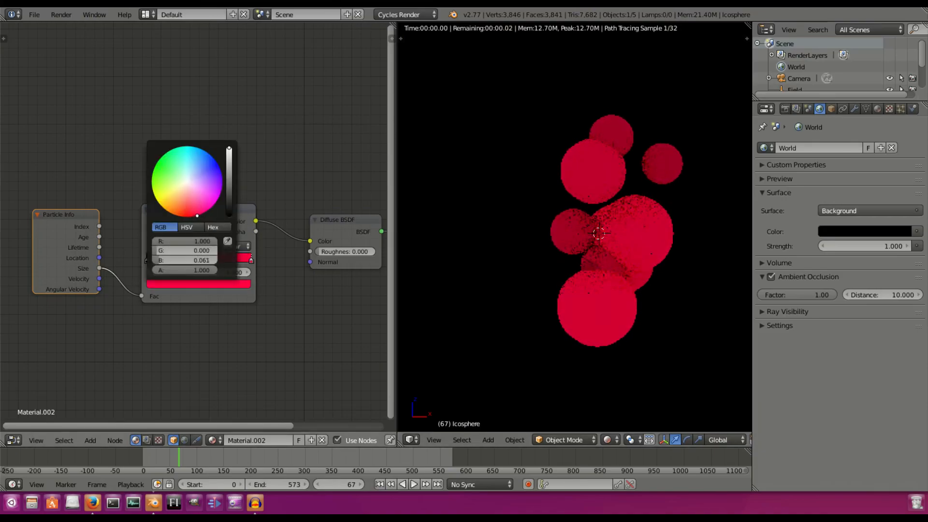
pyautogui.click(198, 215)
# Color the ColorRamp's black start stop bright blue and move it in toward the middle of the ramp.
pyautogui.click(147, 261)
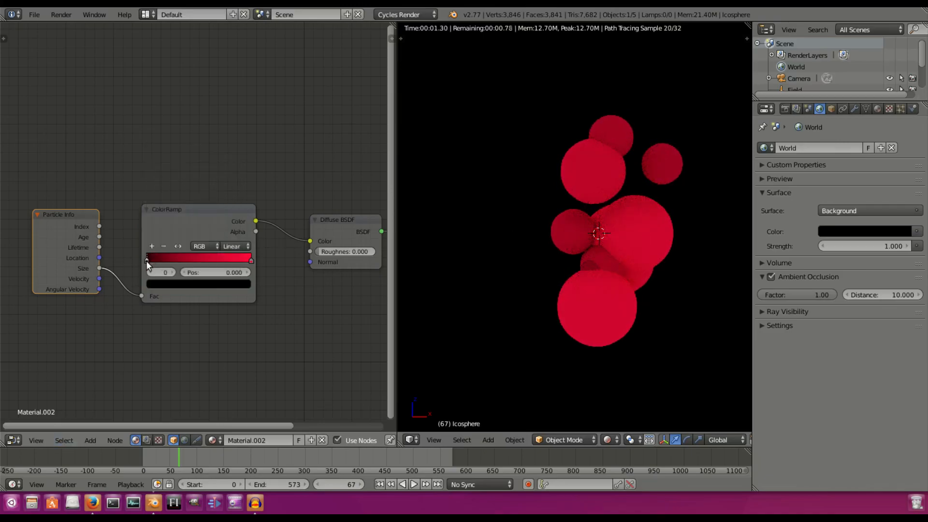
pyautogui.click(156, 283)
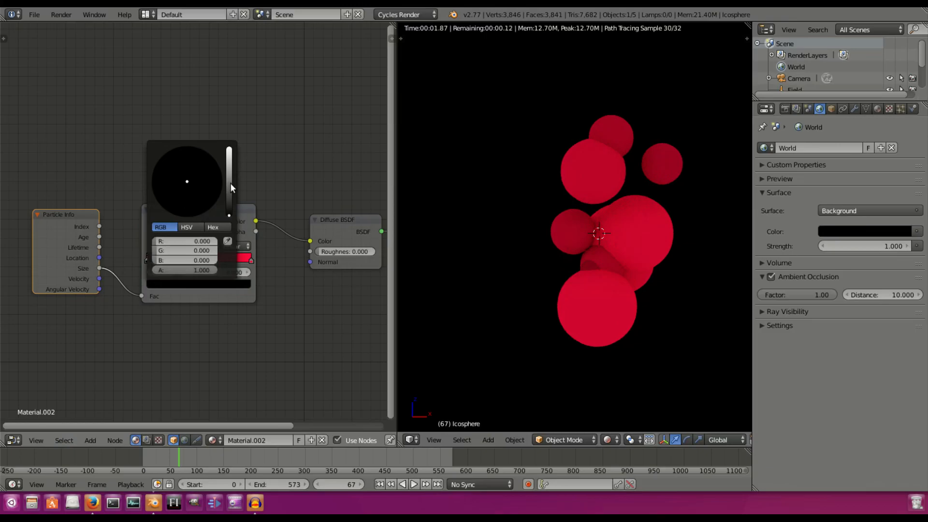
pyautogui.moveTo(230, 183); pyautogui.dragTo(229, 148)
pyautogui.click(202, 149)
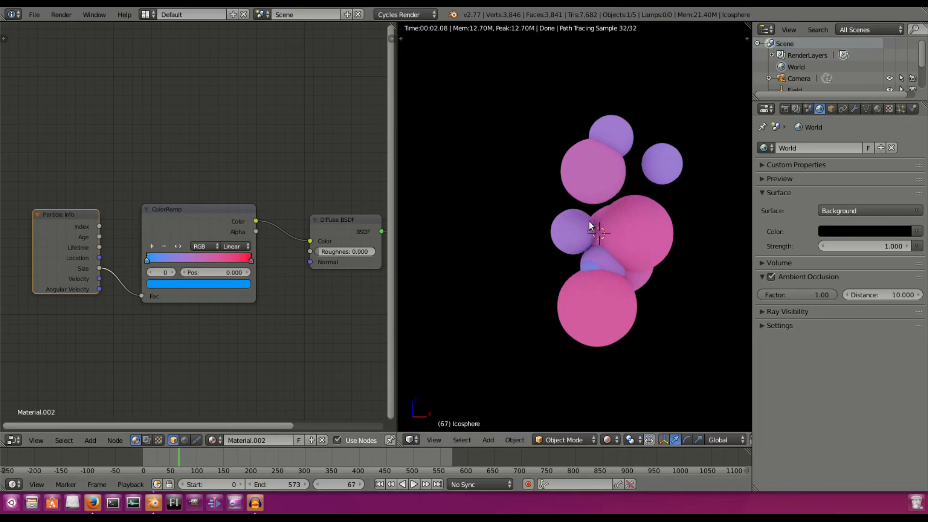
pyautogui.moveTo(250, 260)
pyautogui.mouseDown()
pyautogui.moveTo(202, 257)
pyautogui.moveTo(251, 260)
pyautogui.mouseUp()
pyautogui.moveTo(150, 260); pyautogui.dragTo(193, 256)
# Add a purple stop at about position 0.509 on the ColorRamp and replay the animation from frame 0.
pyautogui.click(152, 246)
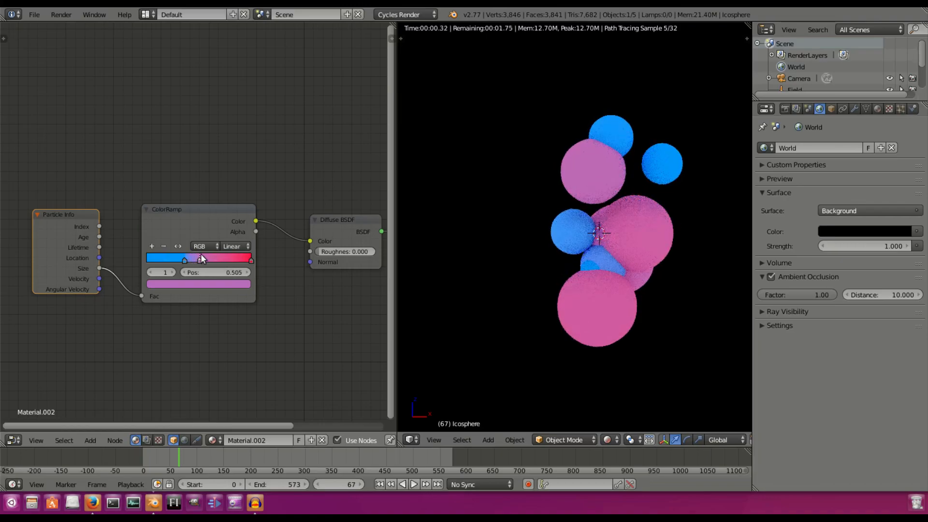
pyautogui.click(208, 286)
pyautogui.moveTo(201, 181); pyautogui.dragTo(211, 179)
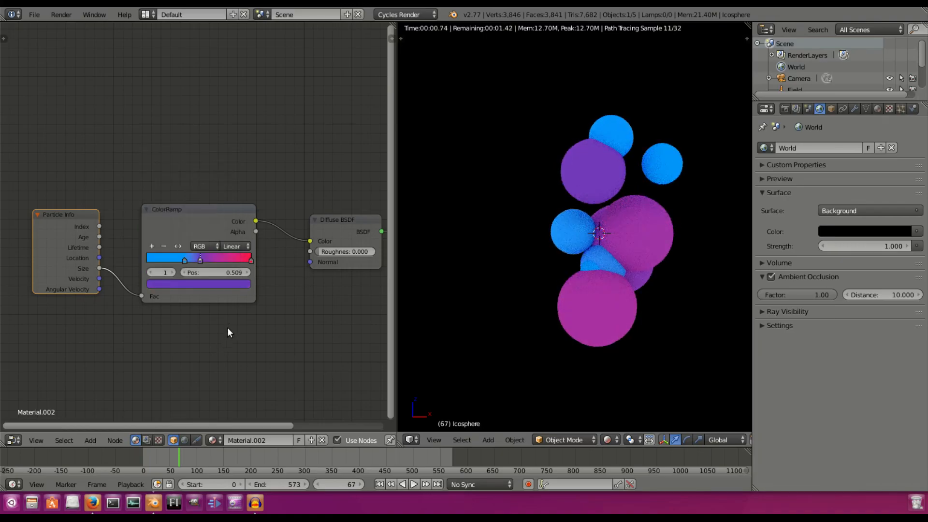
pyautogui.click(379, 484)
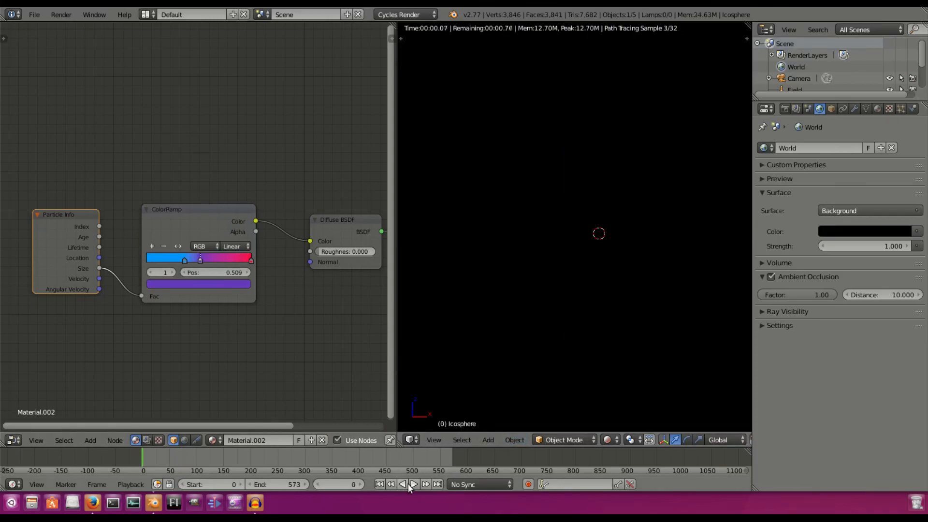
pyautogui.click(414, 484)
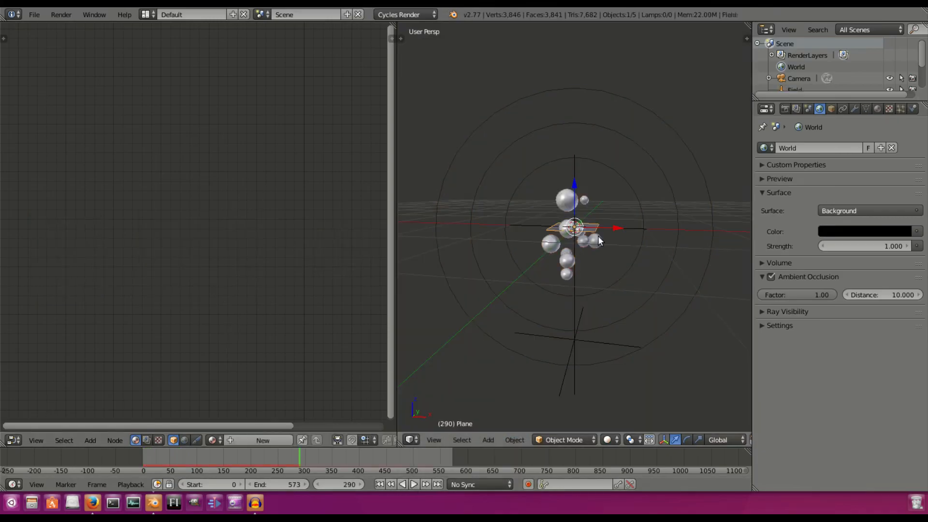
# Set the emission Number of the Plane's particle system to 15.
pyautogui.click(901, 109)
pyautogui.scroll(10, 804, 181)
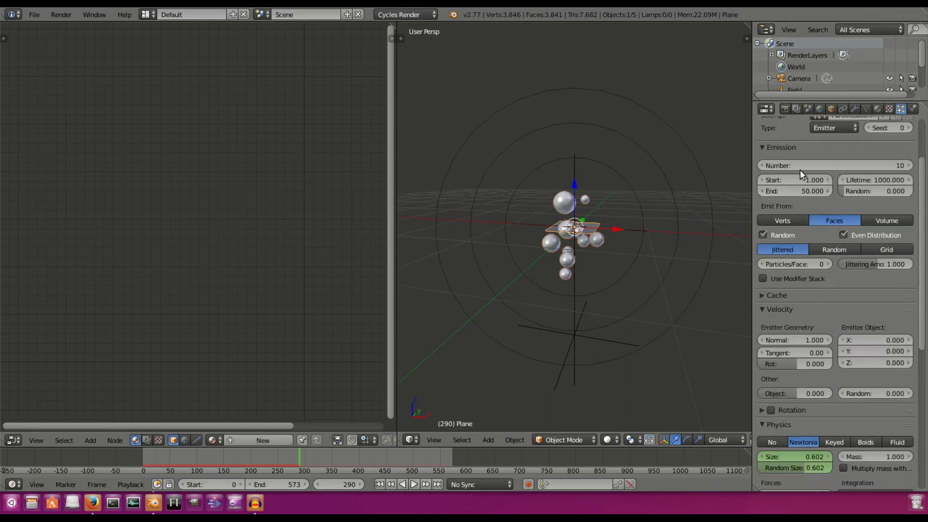
pyautogui.click(821, 235)
pyautogui.write('15')
pyautogui.press('Return')
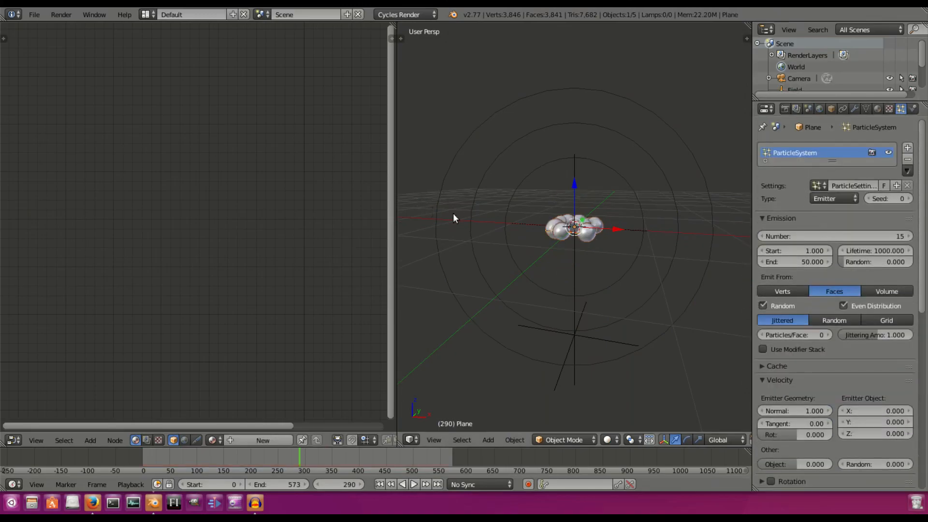
# Replay the animation from the start to examine how the particles move around the force field.
pyautogui.click(379, 484)
pyautogui.click(413, 485)
pyautogui.scroll(4, 660, 279)
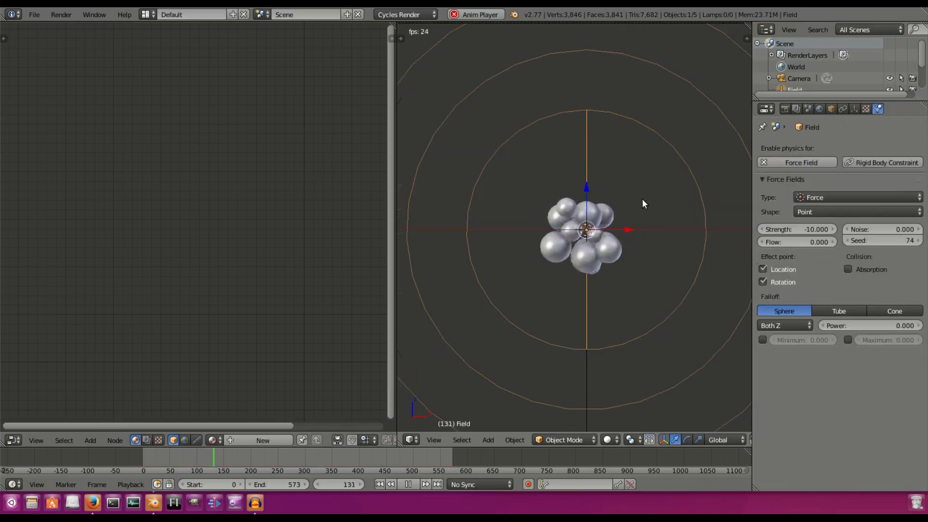
# Set the force field's Strength to -2.400 and replay the animation from the start.
pyautogui.moveTo(771, 228); pyautogui.dragTo(860, 228)
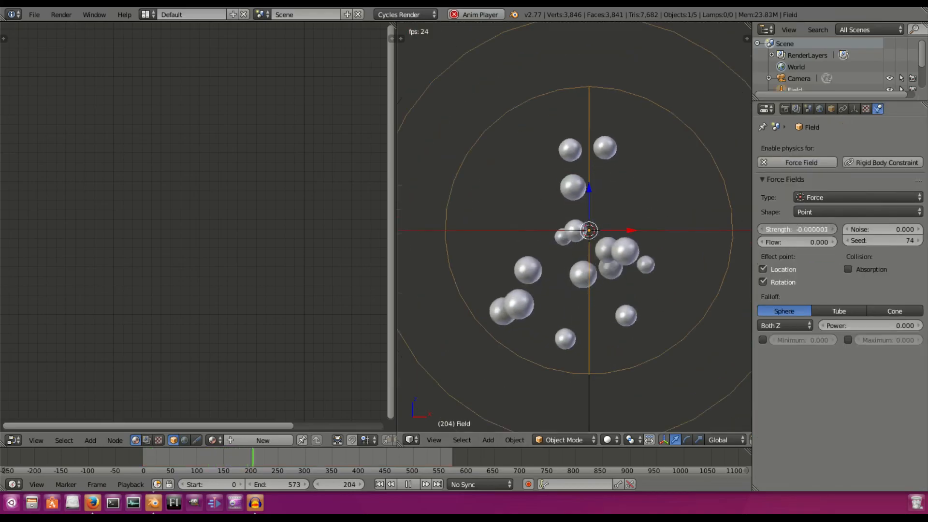
pyautogui.click(379, 484)
pyautogui.moveTo(776, 230)
pyautogui.mouseDown()
pyautogui.moveTo(762, 232)
pyautogui.moveTo(780, 229)
pyautogui.moveTo(769, 229)
pyautogui.mouseUp()
pyautogui.click(762, 232)
pyautogui.click(379, 484)
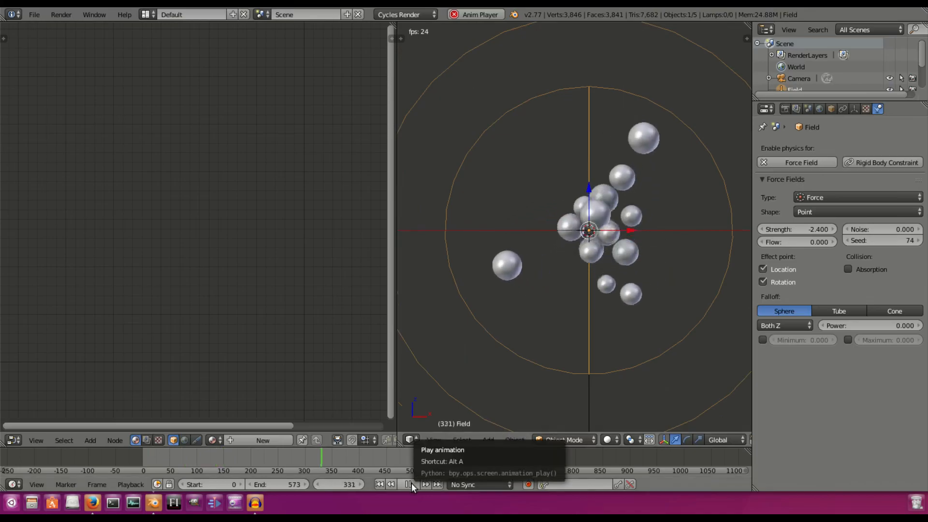
pyautogui.click(409, 483)
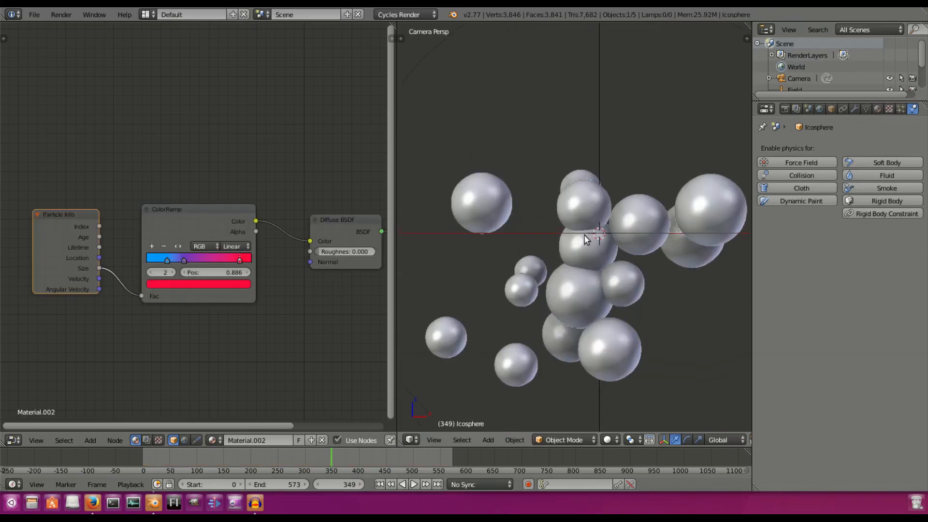
# Preview the colored particles from the camera view in Rendered shading and open the World settings.
pyautogui.scroll(-2, 586, 239)
pyautogui.click(610, 439)
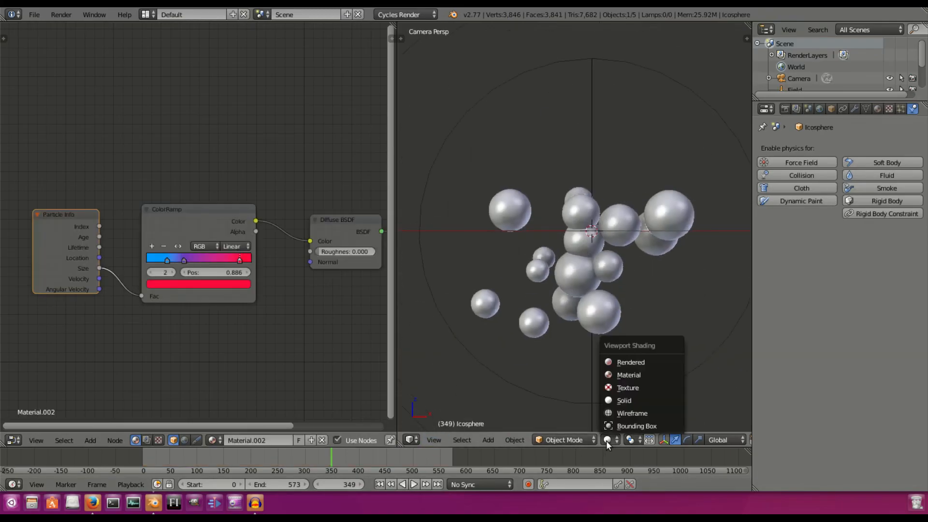
pyautogui.click(628, 362)
pyautogui.click(822, 108)
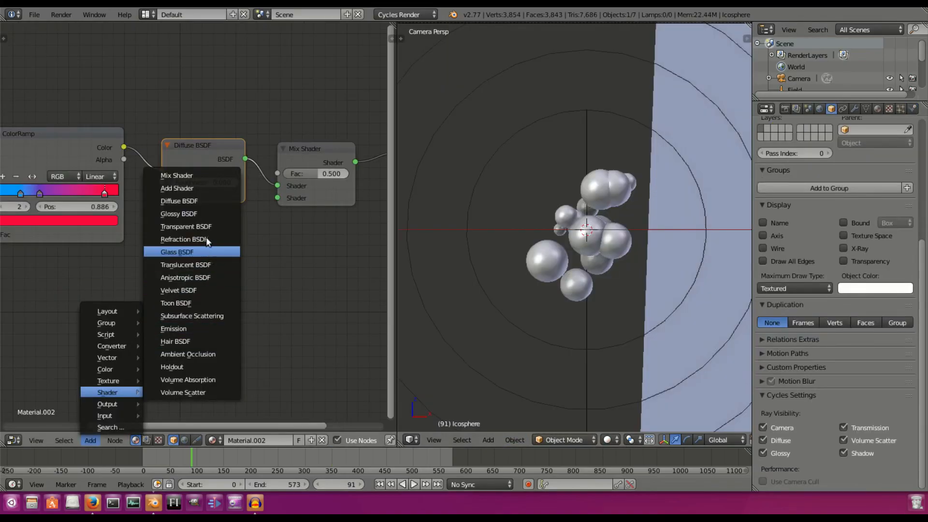
# Add a Glossy BSDF shader node and place it below the Diffuse BSDF node.
pyautogui.click(205, 213)
pyautogui.click(162, 221)
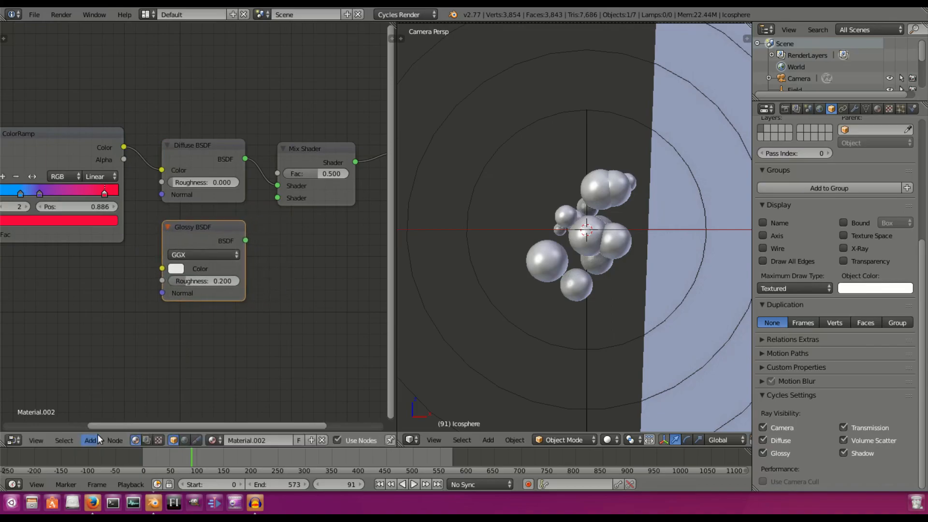
# Connect the Glossy BSDF output to the Mix Shader's second shader input and preview the particles in Rendered shading.
pyautogui.click(92, 440)
pyautogui.moveTo(111, 390)
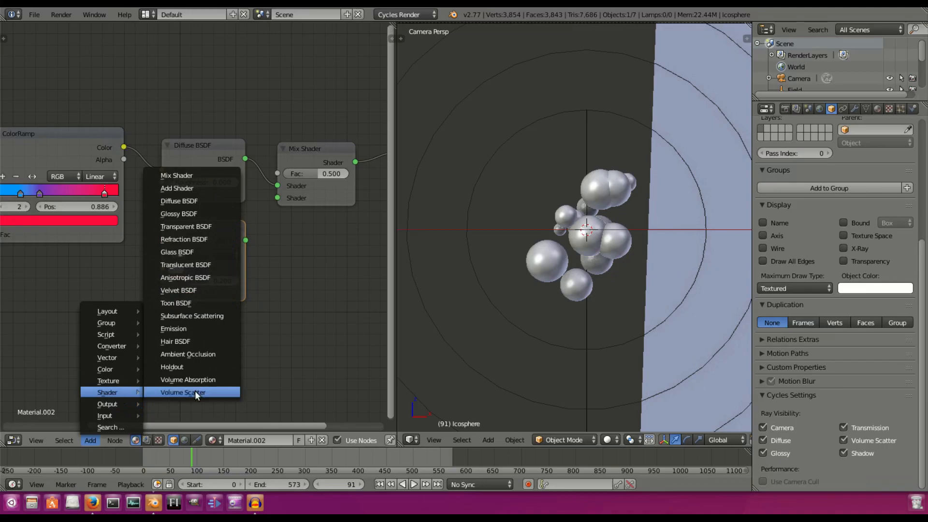
pyautogui.moveTo(277, 244); pyautogui.dragTo(259, 247, button='middle')
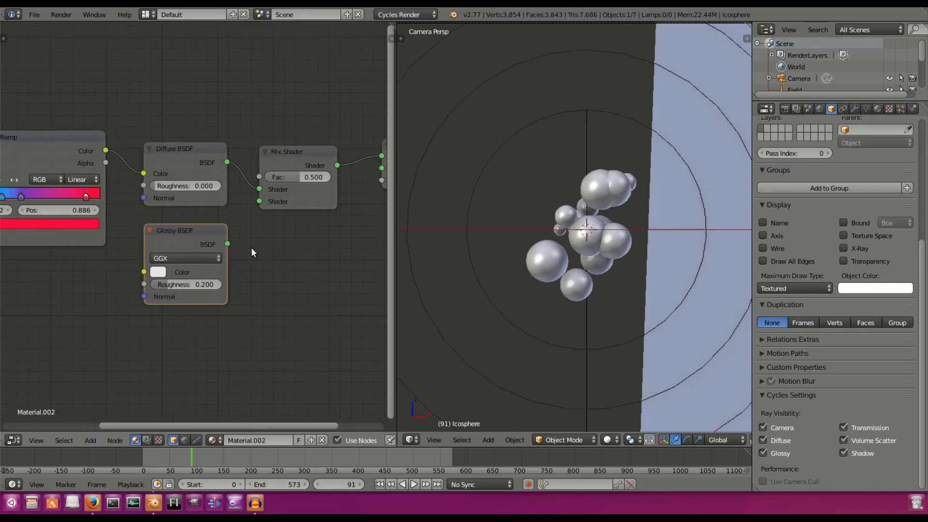
pyautogui.moveTo(229, 243); pyautogui.dragTo(260, 202)
pyautogui.click(608, 440)
pyautogui.click(627, 361)
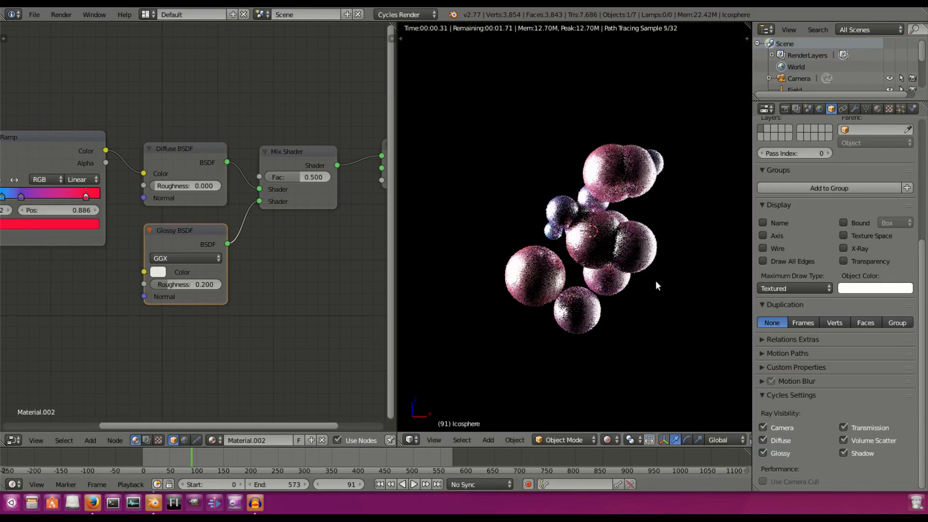
# Replace the Diffuse BSDF node with the Glossy BSDF node and link the ColorRamp's Color output to its Color input.
pyautogui.click(185, 163)
pyautogui.press('x')
pyautogui.moveTo(171, 231); pyautogui.dragTo(178, 152)
pyautogui.moveTo(141, 193); pyautogui.dragTo(106, 150)
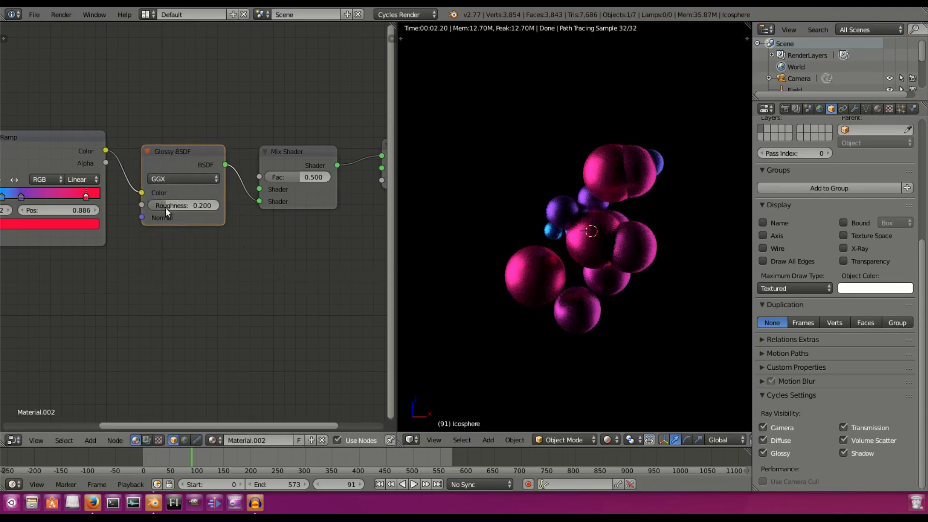
# Try the Glossy BSDF node's Roughness at 0 and 0.01, and settle on 0.1.
pyautogui.moveTo(184, 206); pyautogui.dragTo(152, 208)
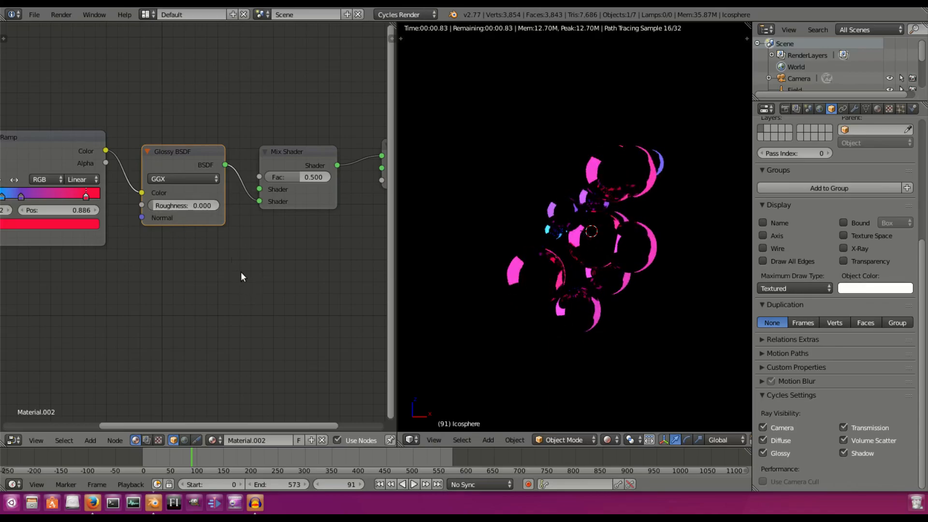
pyautogui.click(192, 205)
pyautogui.write('0.01')
pyautogui.press('Return')
pyautogui.click(204, 205)
pyautogui.write('0.1')
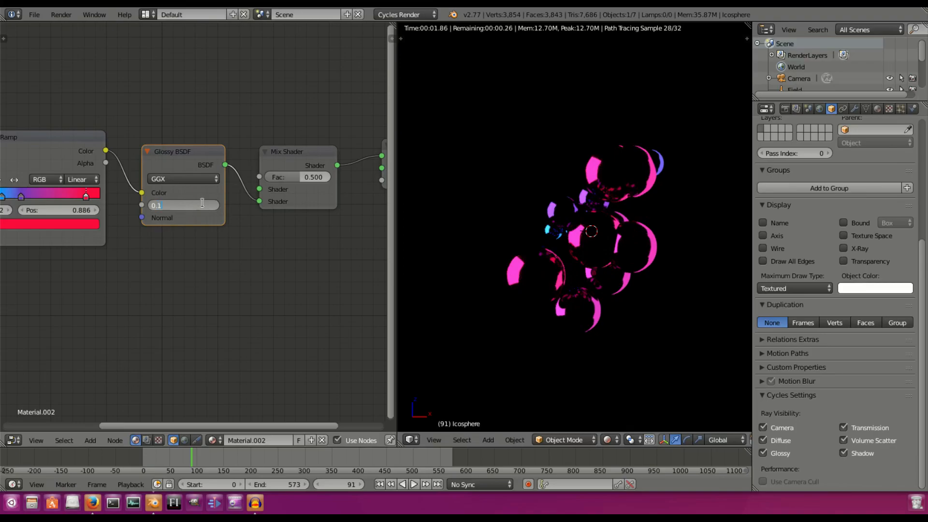
pyautogui.press('Return')
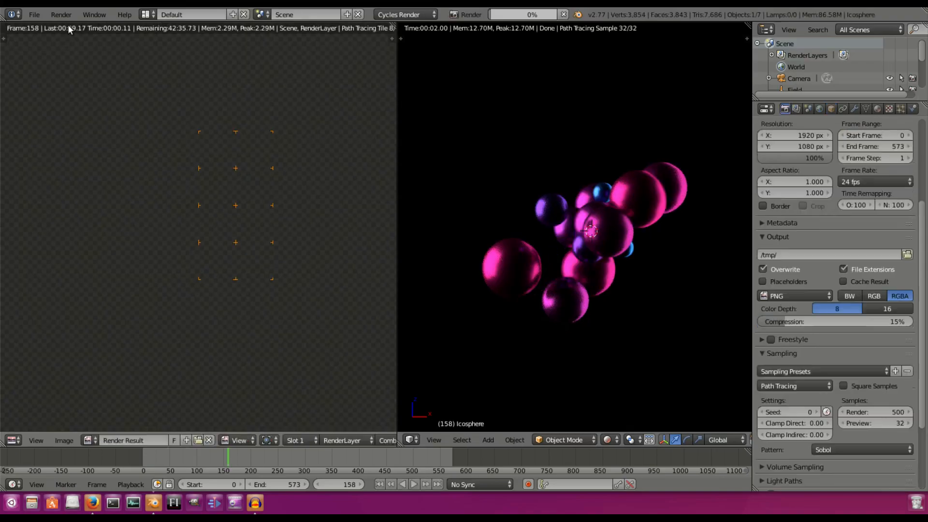